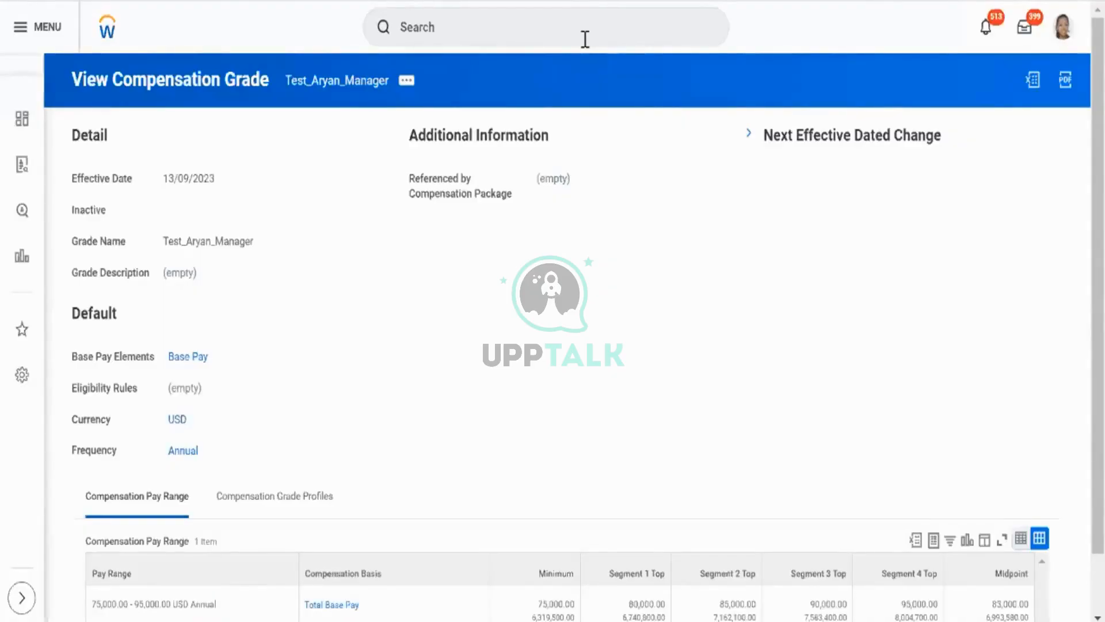
# - Search for "create comp eli" and open the Create Compensation Eligibility Rule task
pyautogui.click(587, 36)
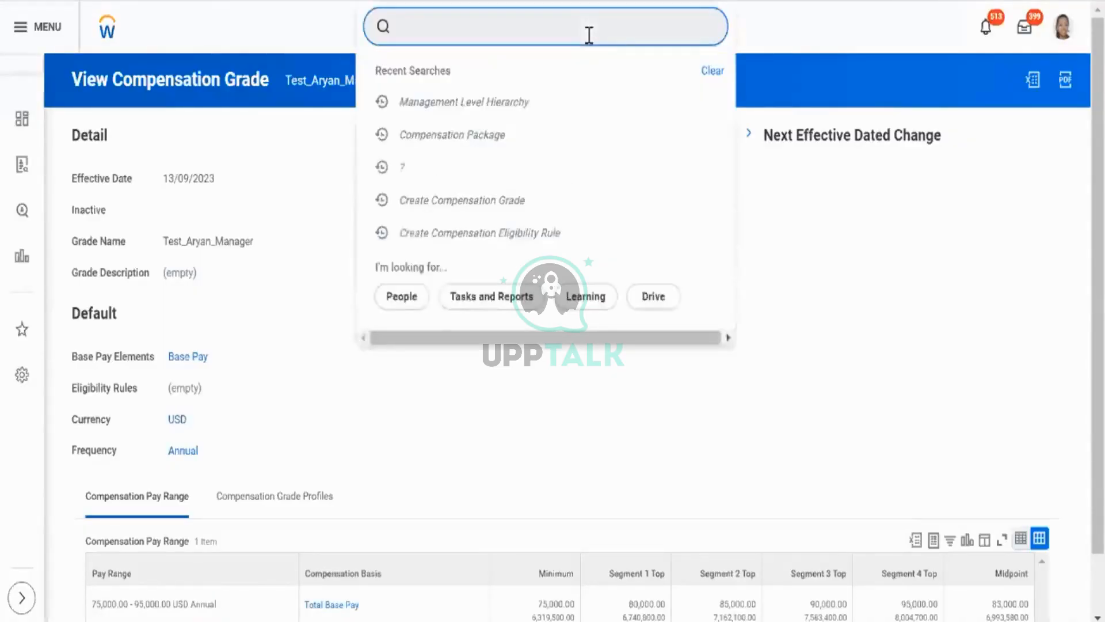
pyautogui.write('cre')
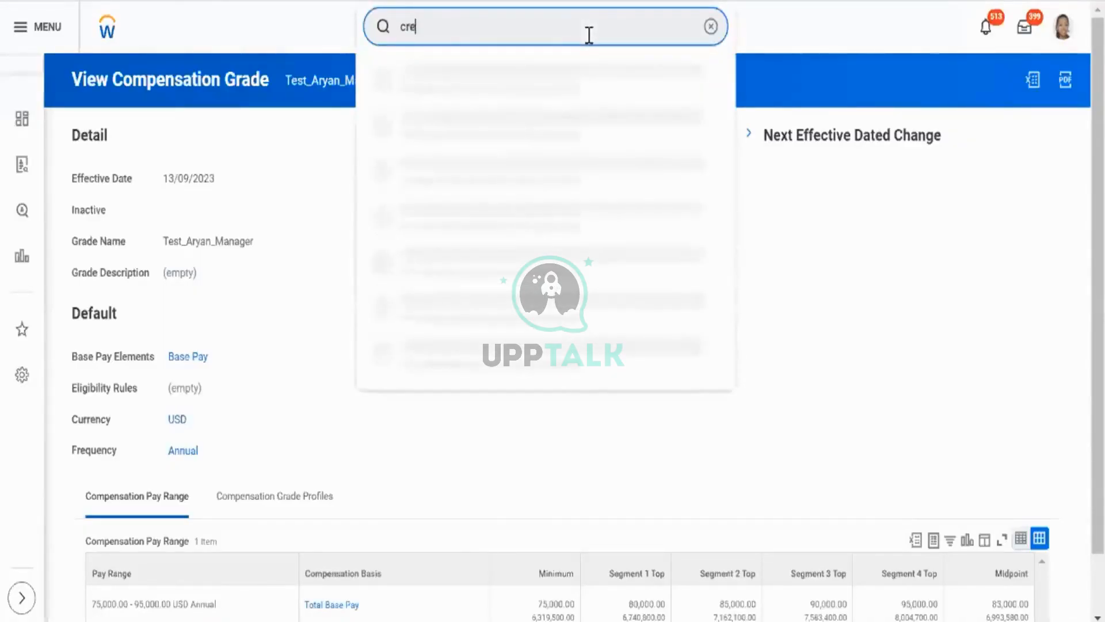
pyautogui.write('ate comp elg')
pyautogui.press('BackSpace')
pyautogui.write('i')
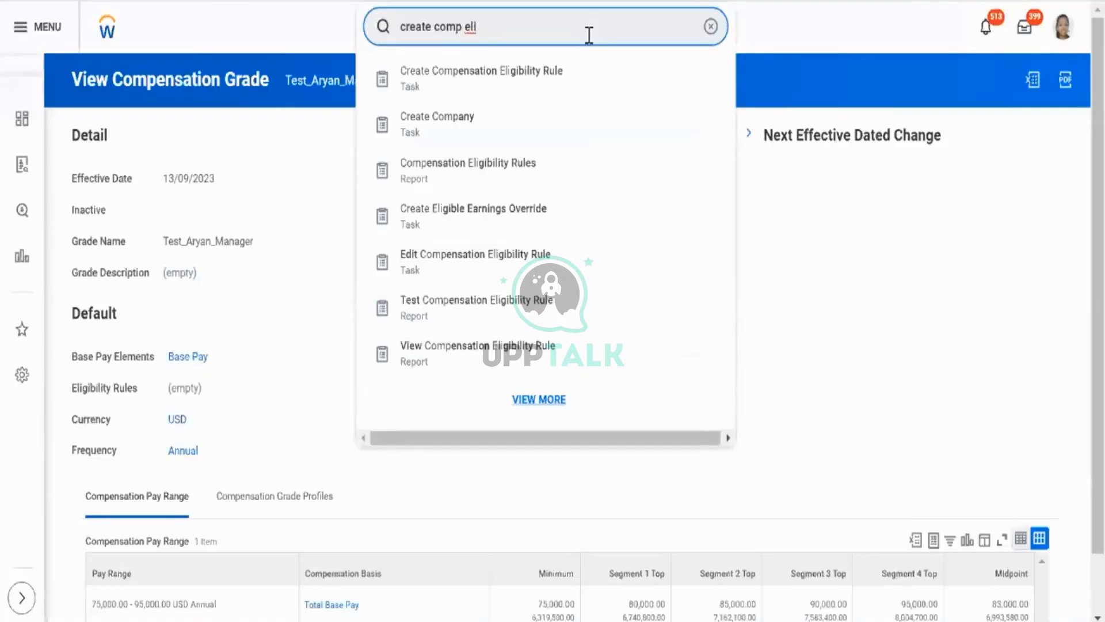
pyautogui.click(542, 86)
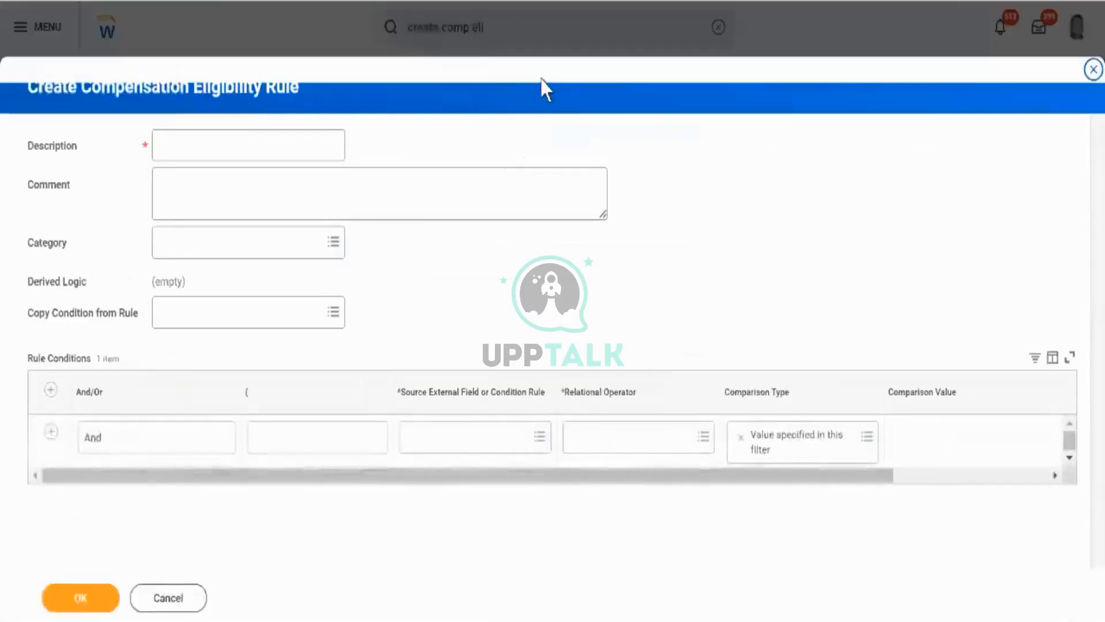
# - Enter Test_aryan_Rule as the rule's description and "Test Compensation Eligibility Rule - 9/14/2023" as its comment
pyautogui.click(202, 136)
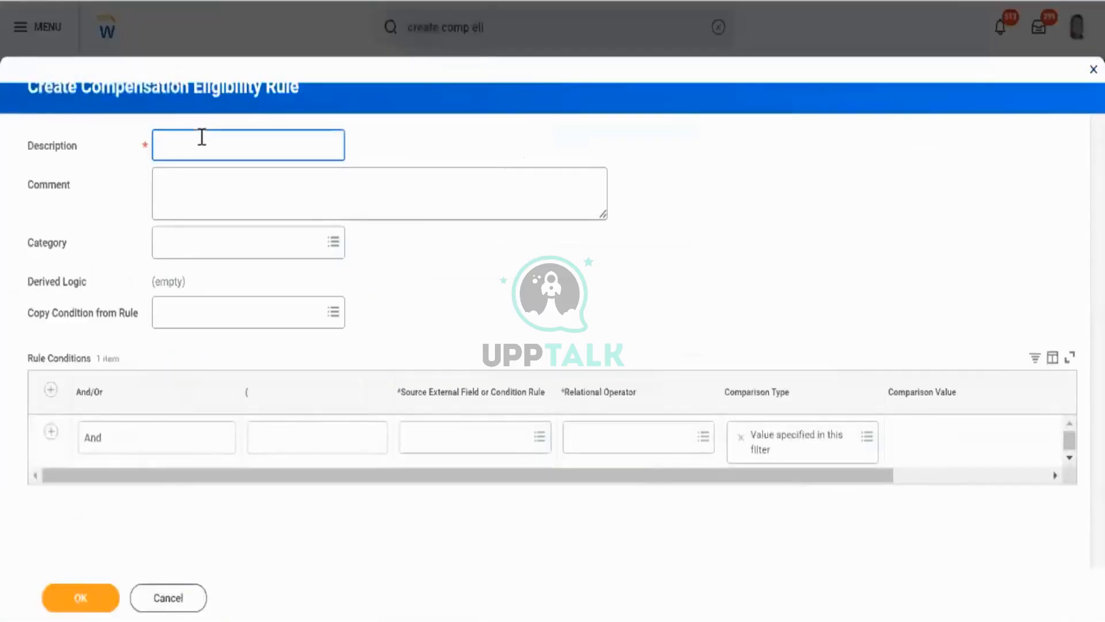
pyautogui.write('Test_aryan_Rule')
pyautogui.press('Tab')
pyautogui.write('Test')
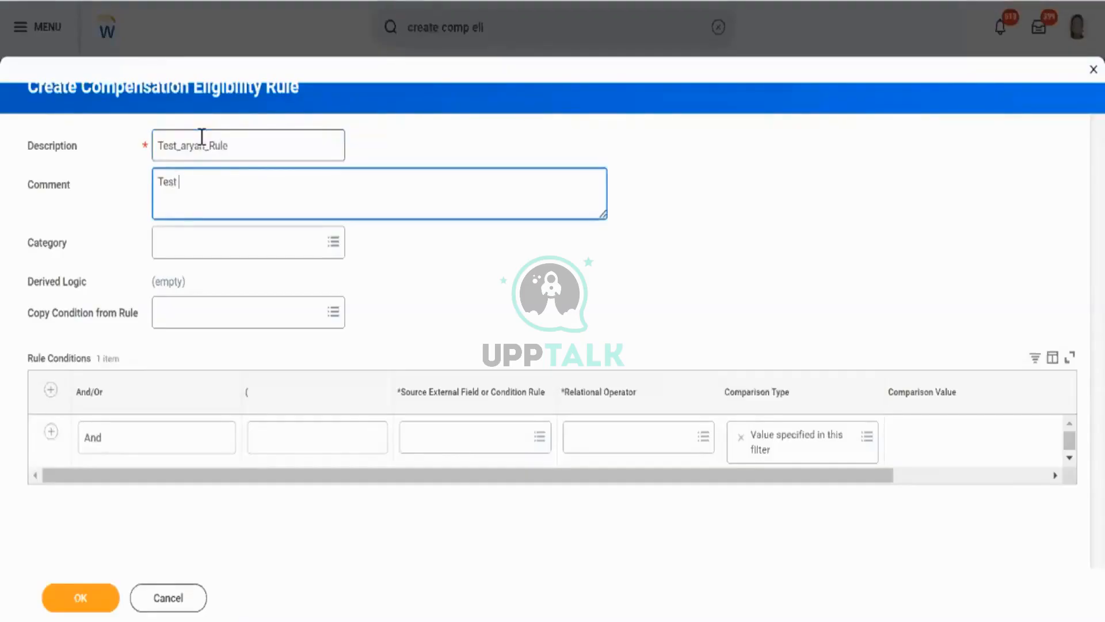
pyautogui.write('Compensation Eligi')
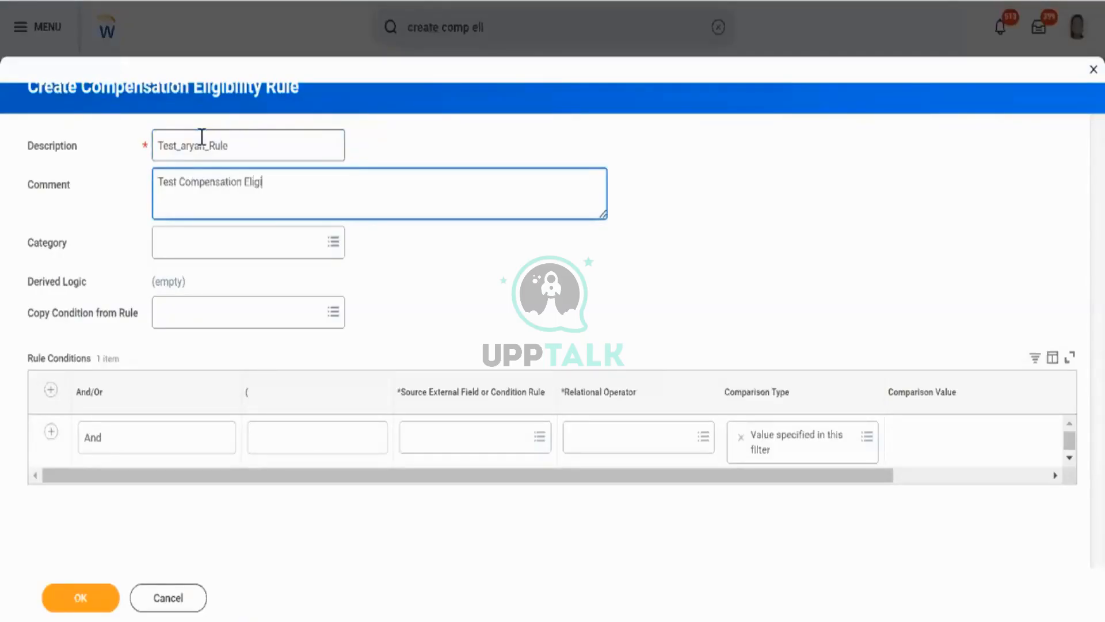
pyautogui.write('bility Rules')
pyautogui.press('BackSpace')
pyautogui.write('- 9/14/2023')
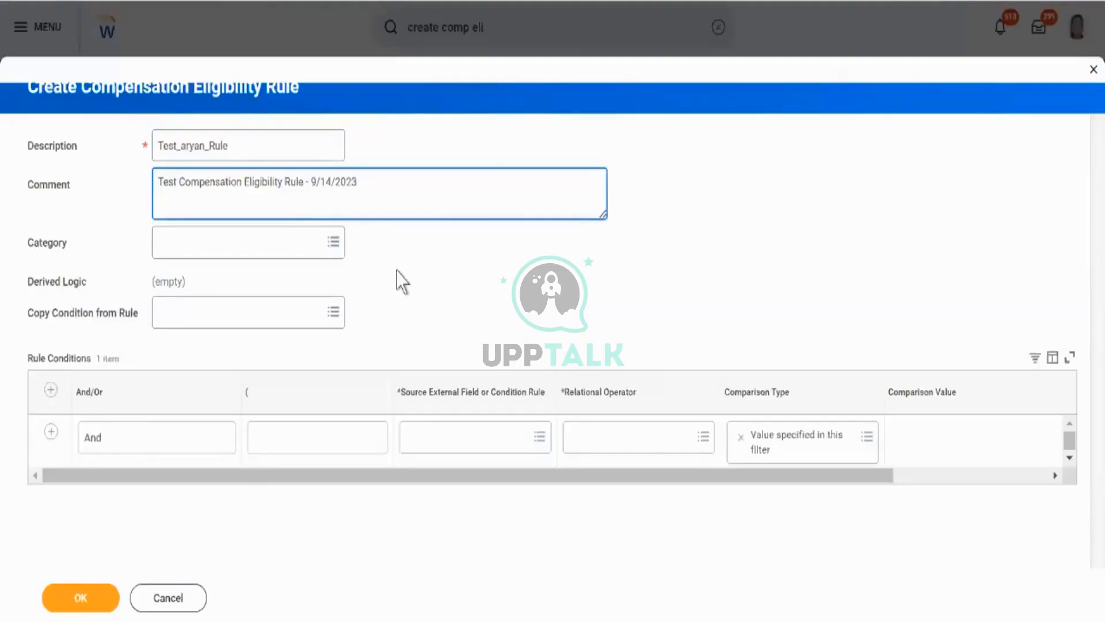
pyautogui.click(456, 443)
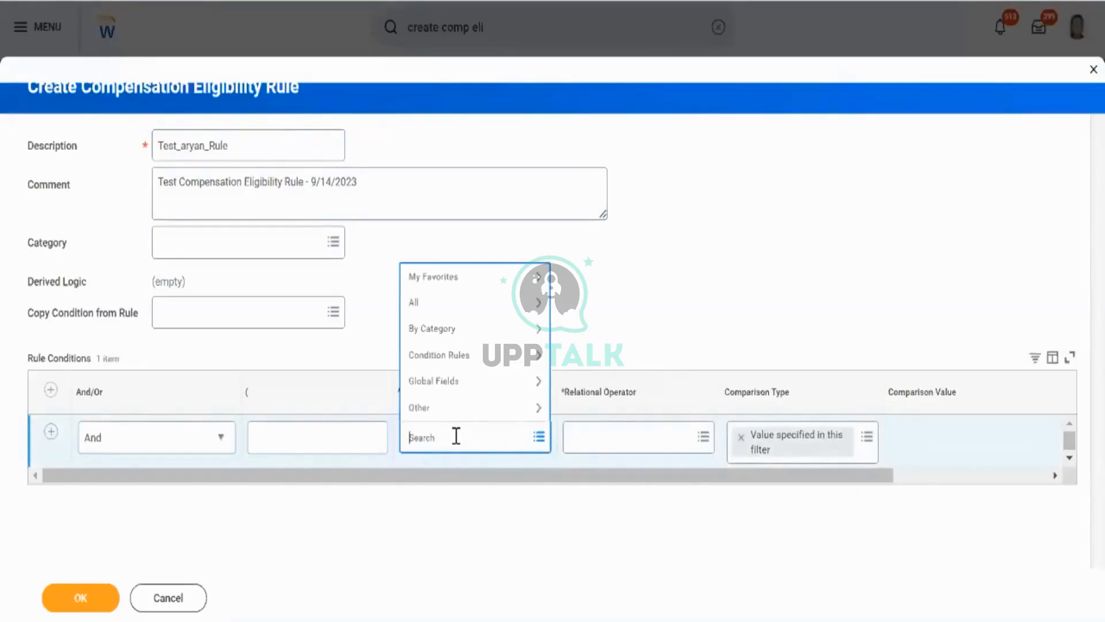
pyautogui.write('manage')
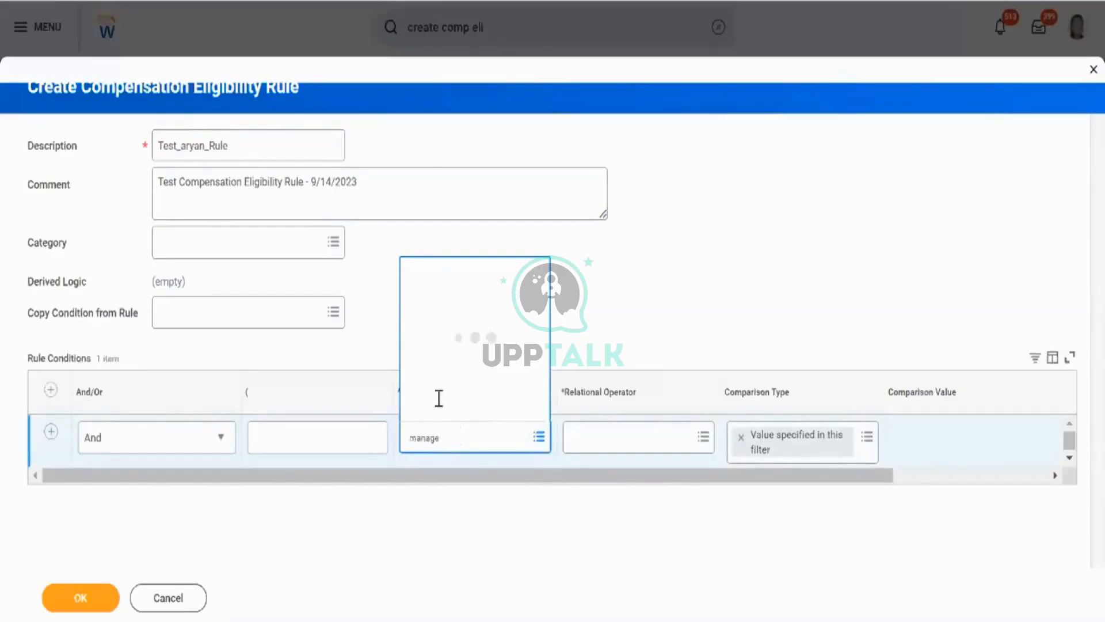
pyautogui.click(365, 289)
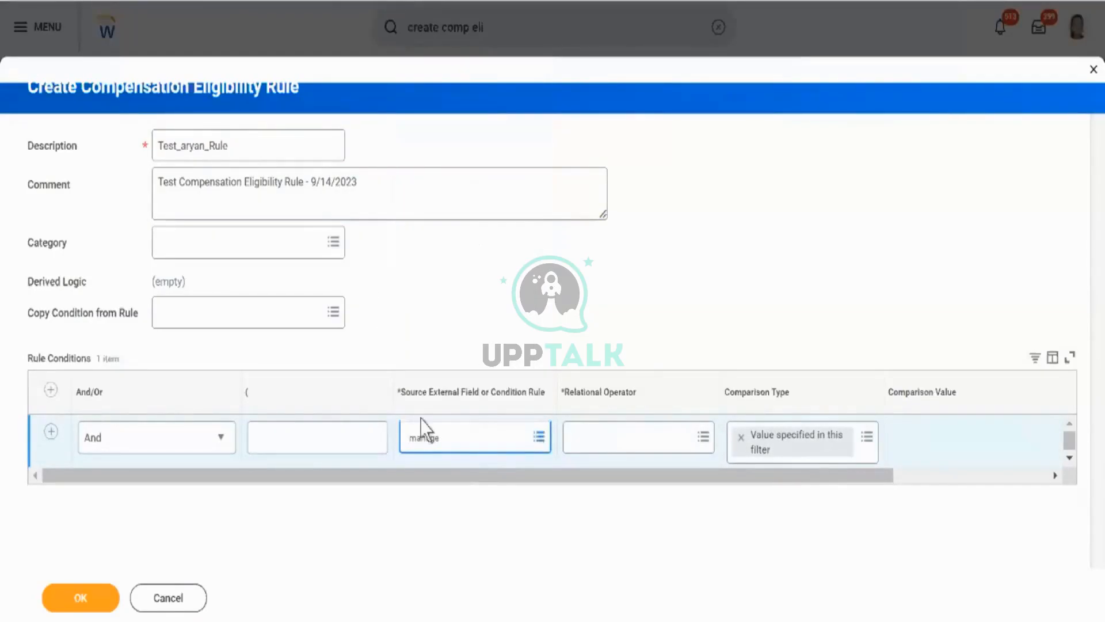
pyautogui.click(480, 398)
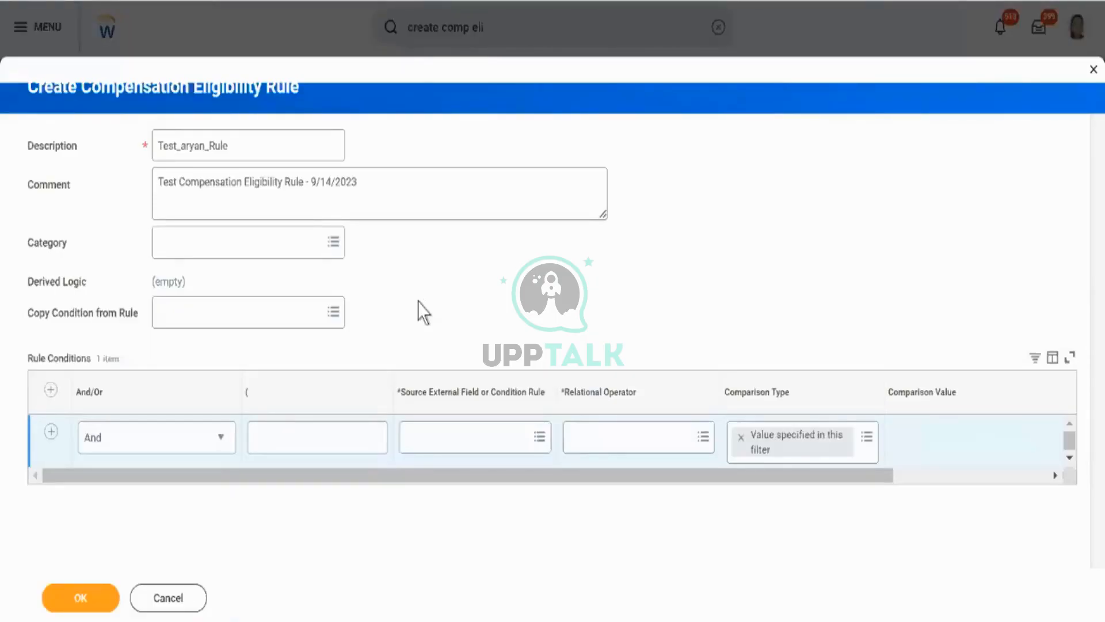
# - Search for "manage level" as the source external field or condition rule of the first rule condition
pyautogui.click(503, 448)
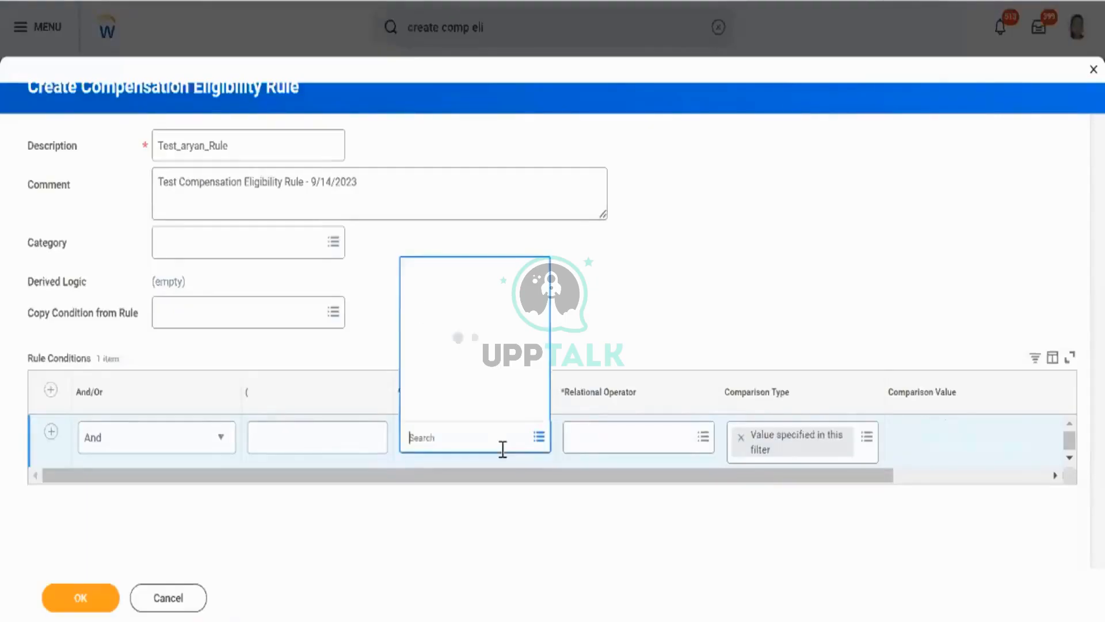
pyautogui.write('manag')
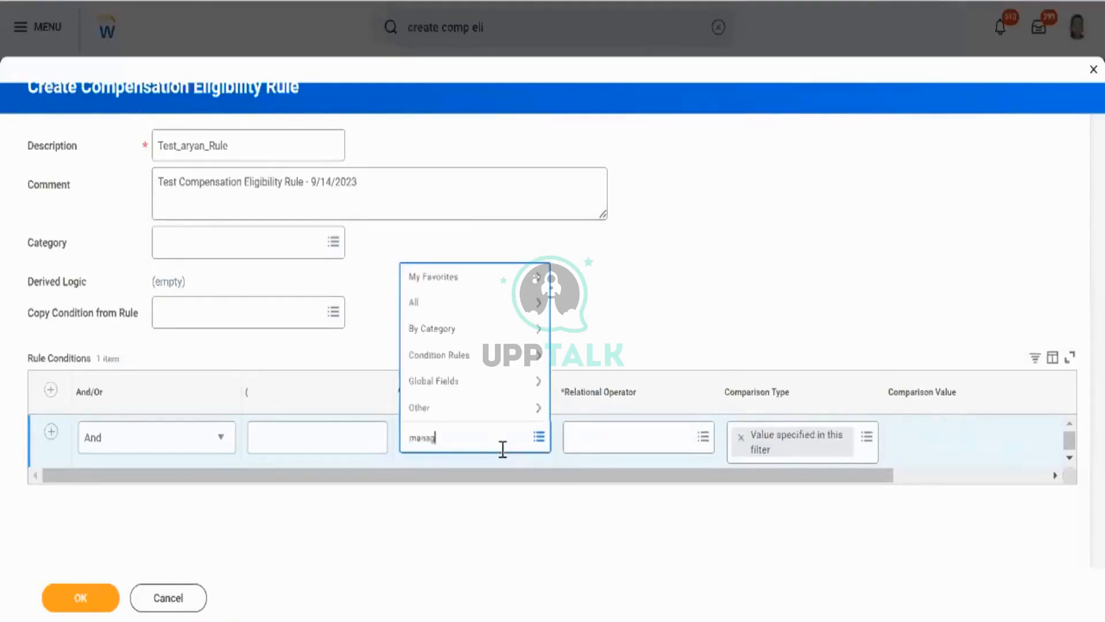
pyautogui.write('e level')
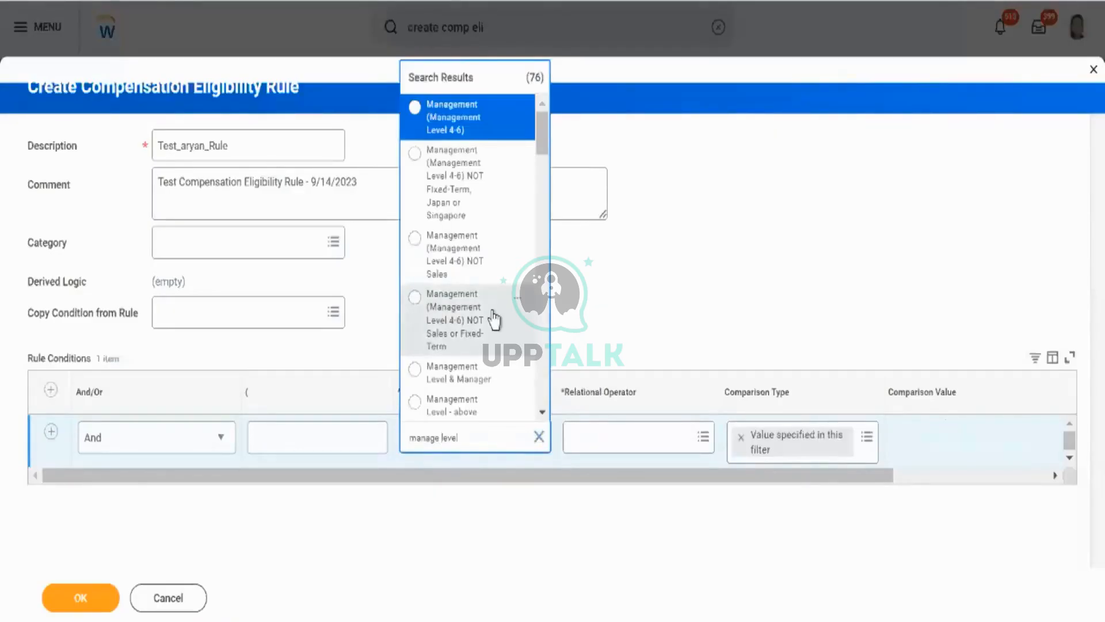
# - Examine the full list of matching fields and condition rules for a suitable management level source
pyautogui.scroll(-5, 494, 320)
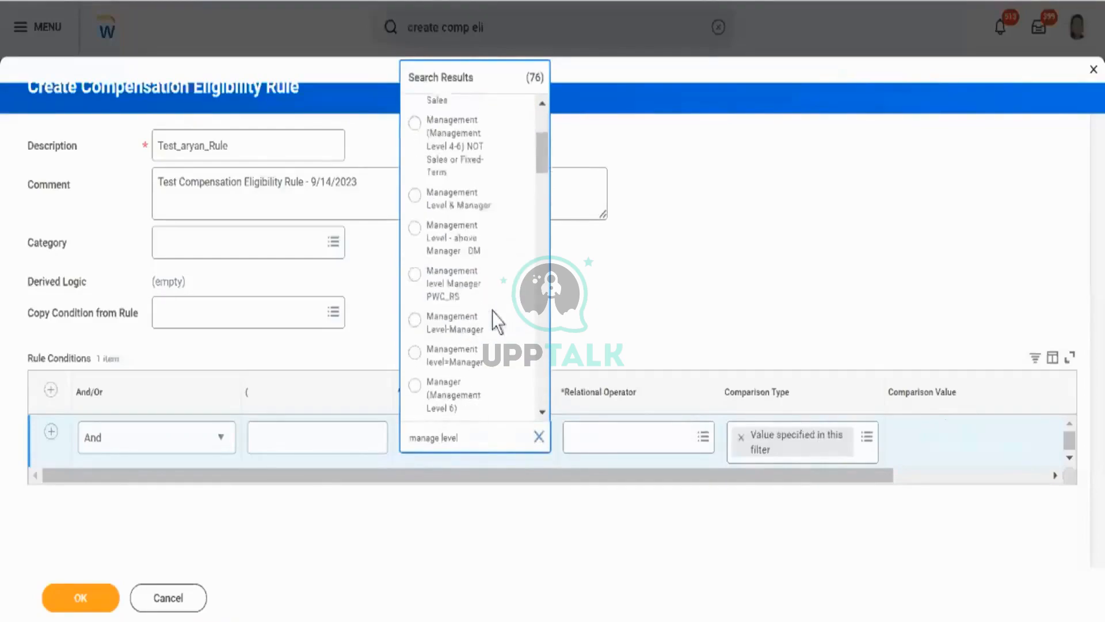
pyautogui.scroll(-1, 495, 321)
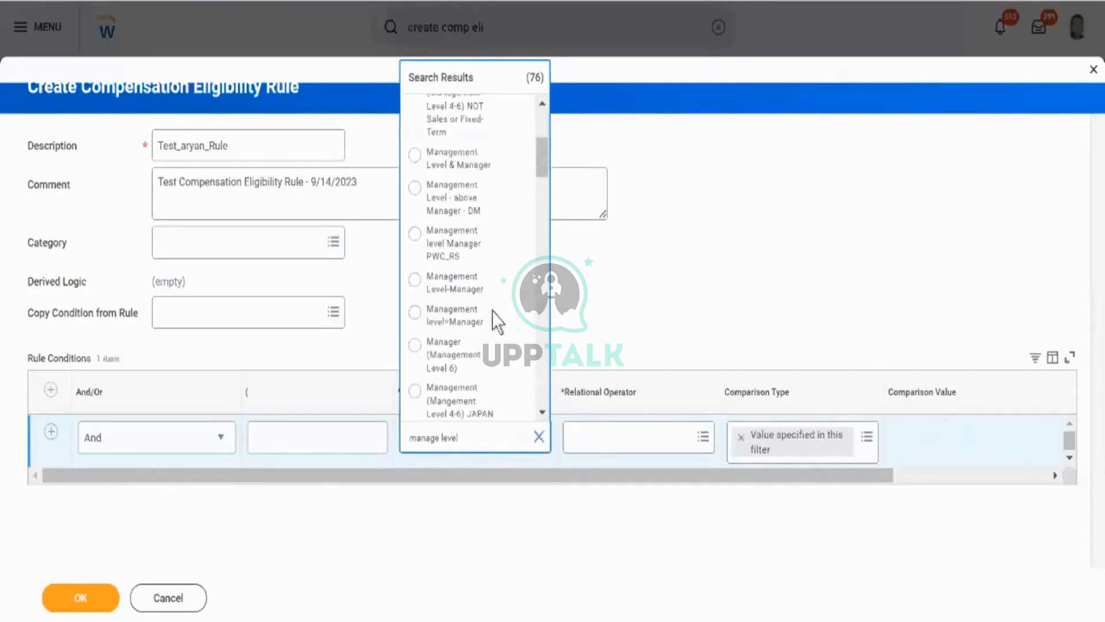
pyautogui.scroll(5, 493, 317)
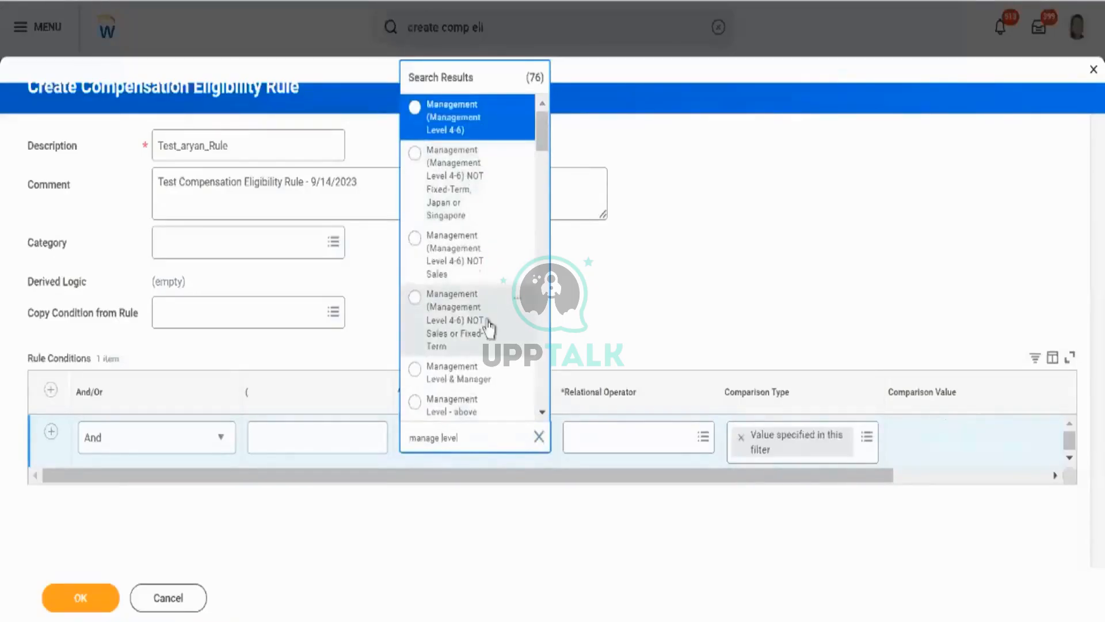
pyautogui.scroll(-3, 489, 328)
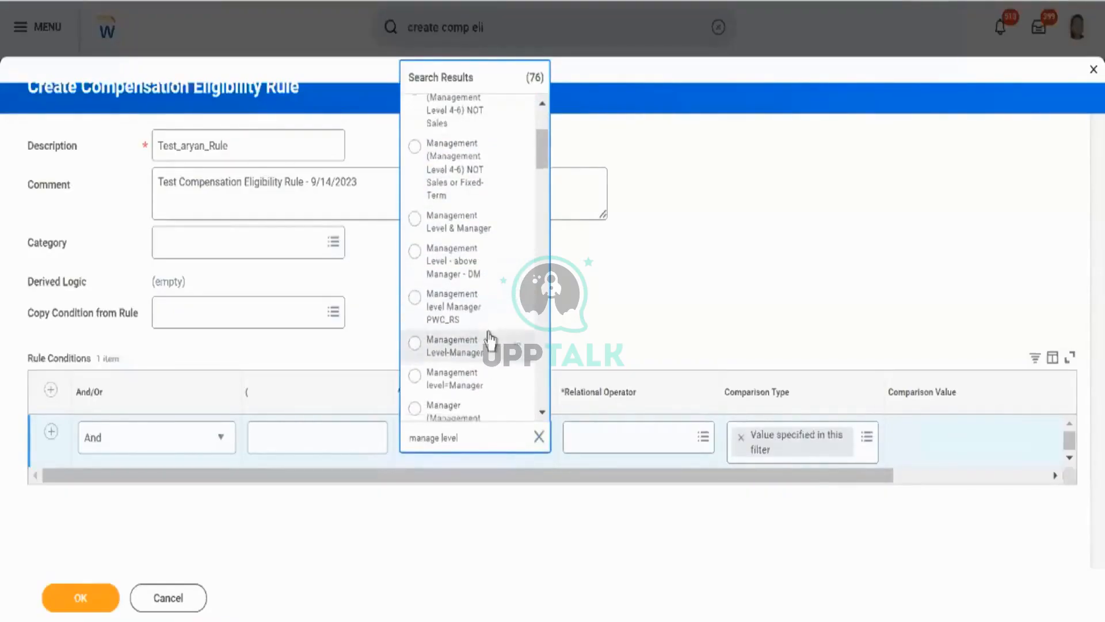
pyautogui.scroll(-3, 490, 340)
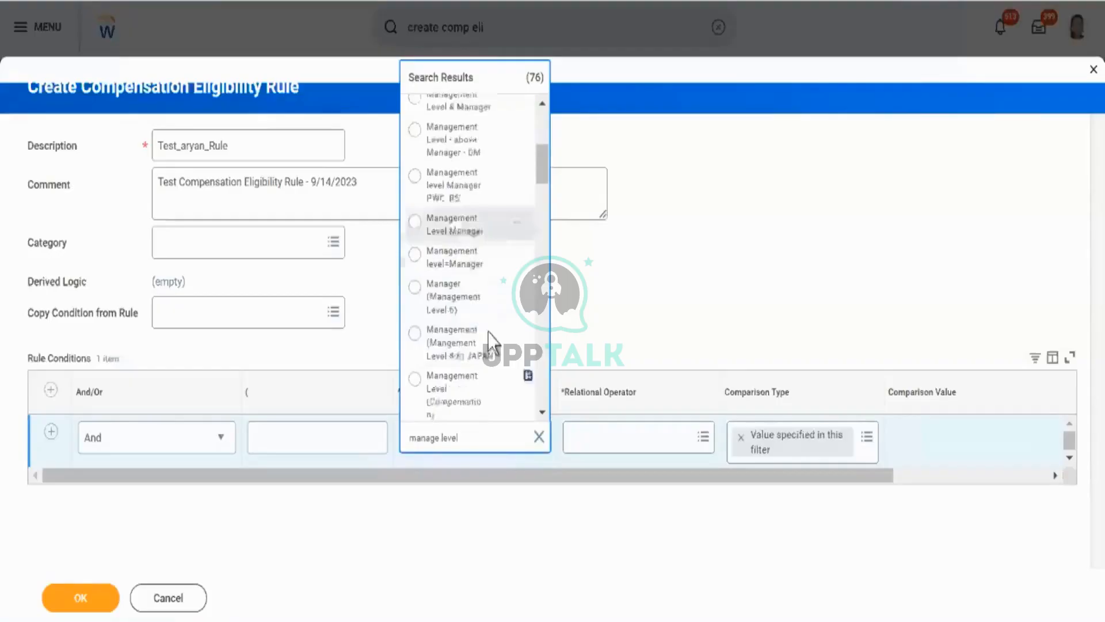
pyautogui.scroll(-1, 490, 339)
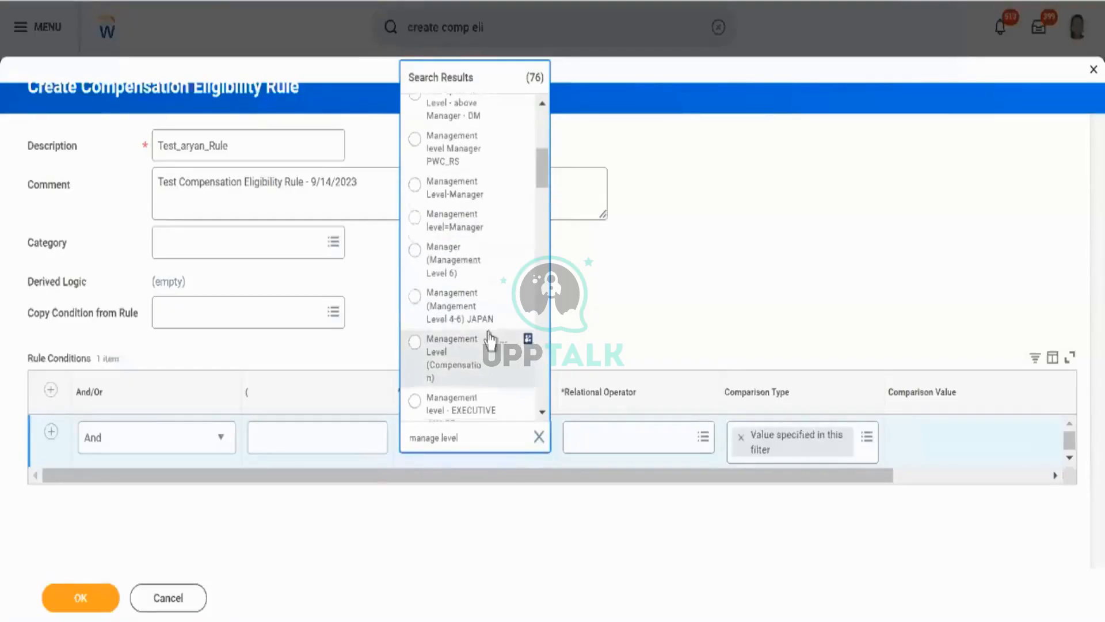
pyautogui.scroll(-4, 490, 340)
pyautogui.scroll(-3, 490, 340)
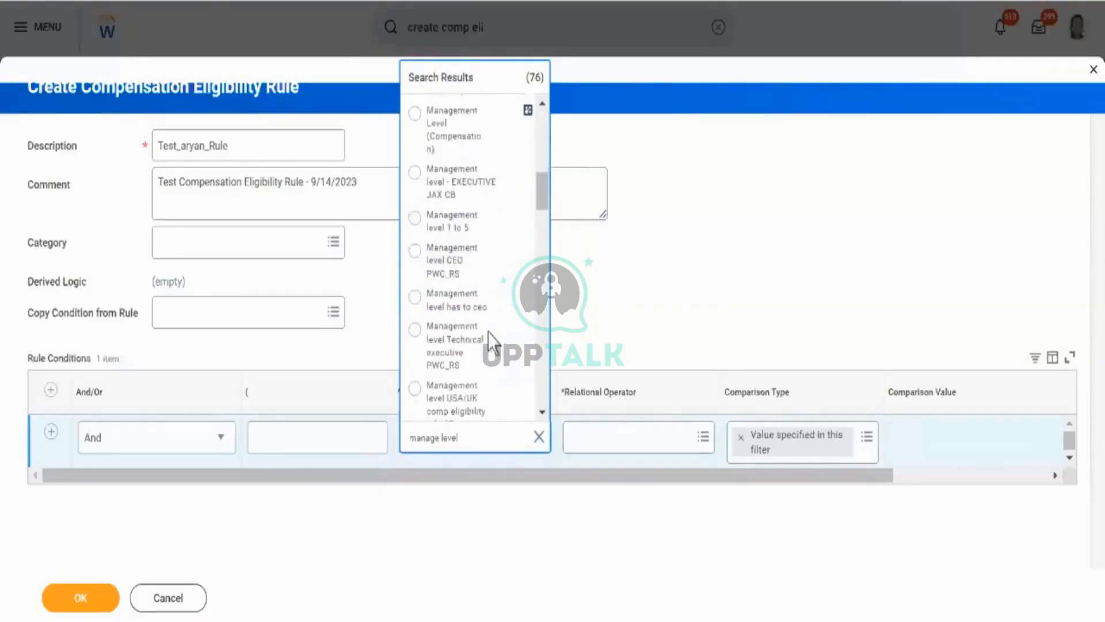
pyautogui.scroll(-5, 489, 340)
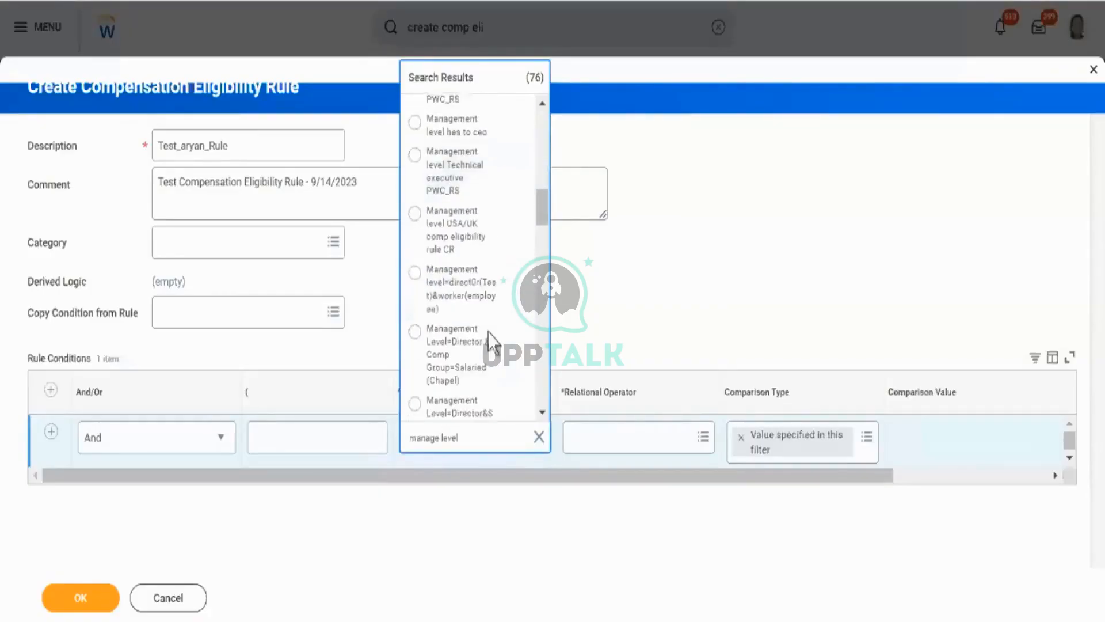
pyautogui.scroll(-5, 490, 341)
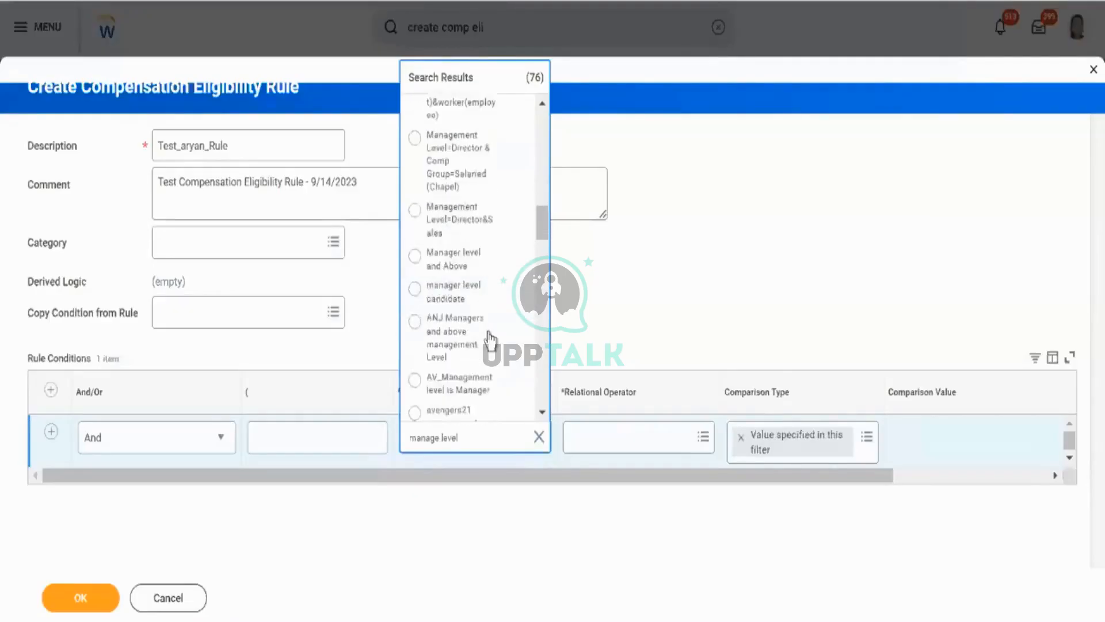
pyautogui.scroll(-6, 490, 341)
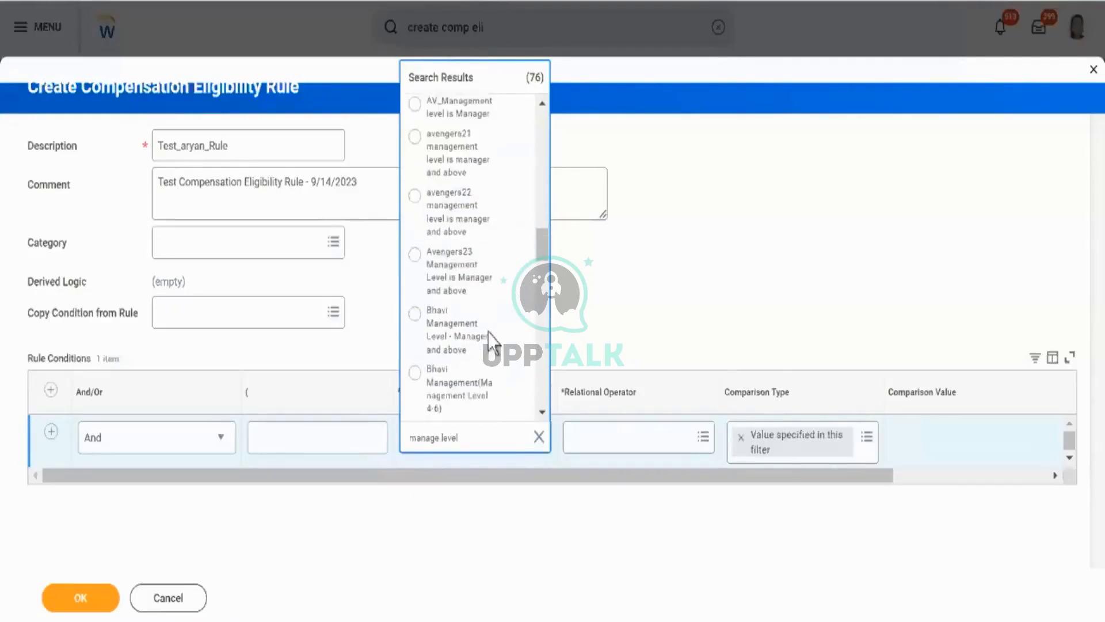
pyautogui.scroll(-5, 490, 341)
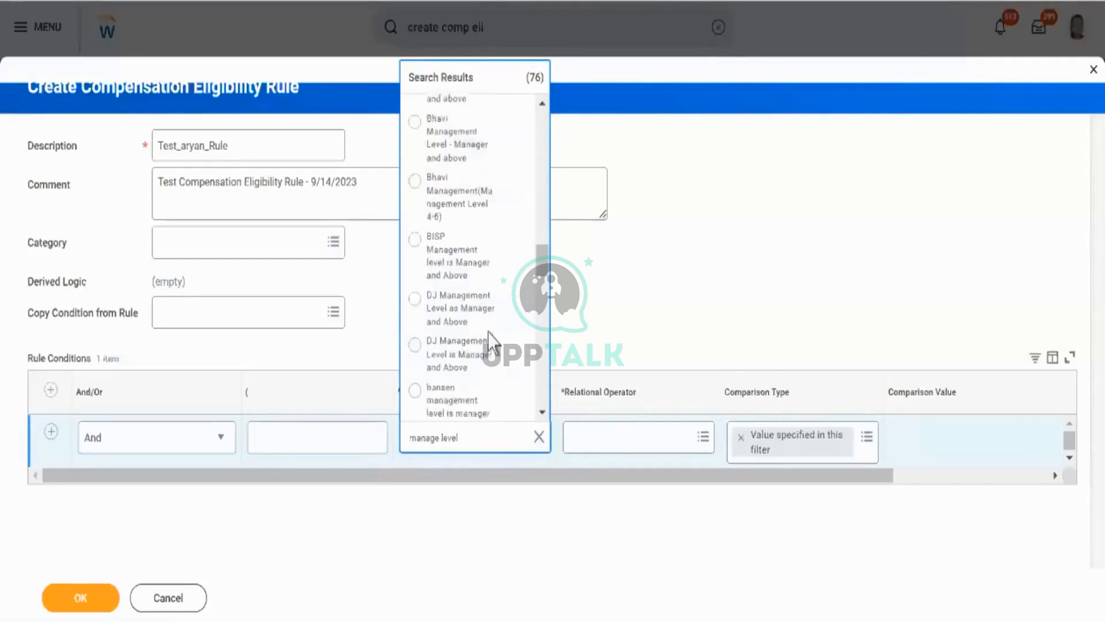
pyautogui.scroll(-3, 490, 340)
pyautogui.scroll(-6, 490, 341)
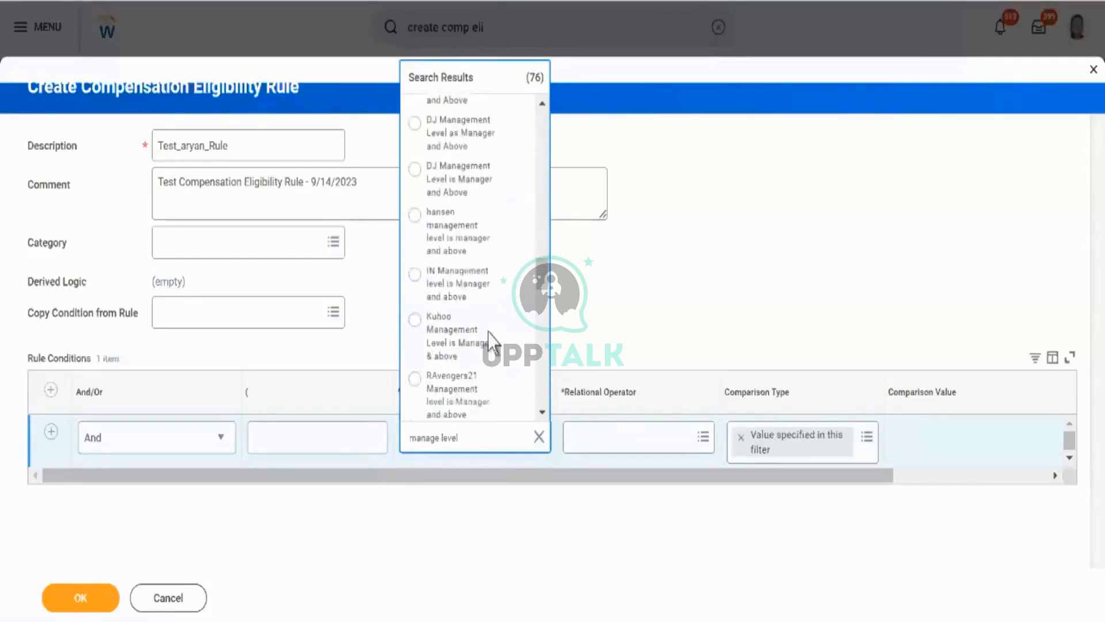
pyautogui.scroll(-10, 490, 341)
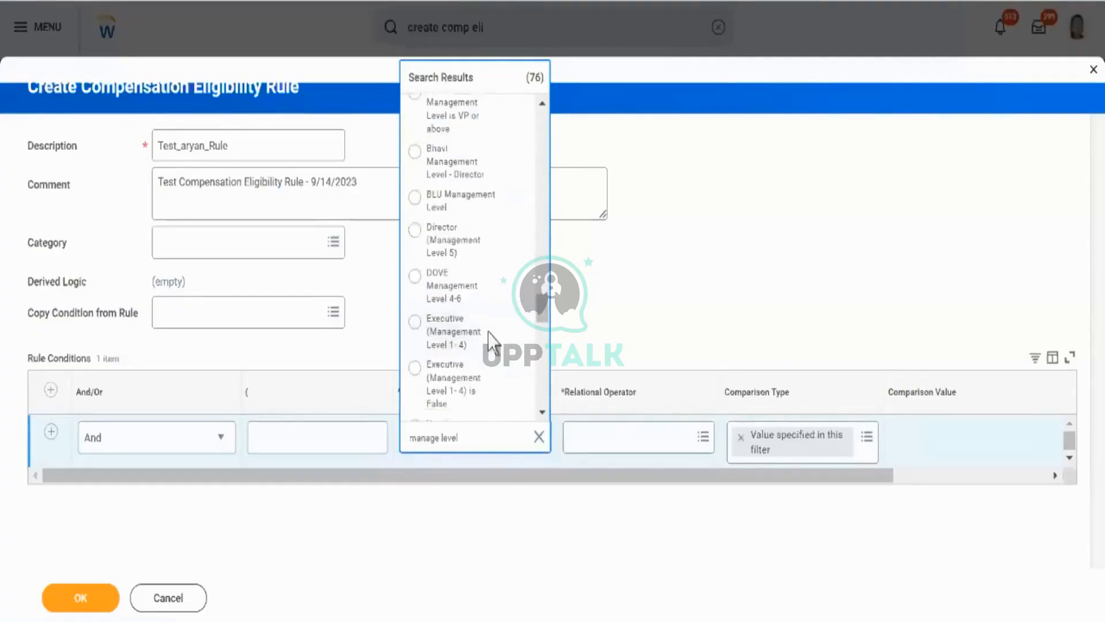
pyautogui.scroll(-7, 490, 341)
pyautogui.scroll(-3, 490, 341)
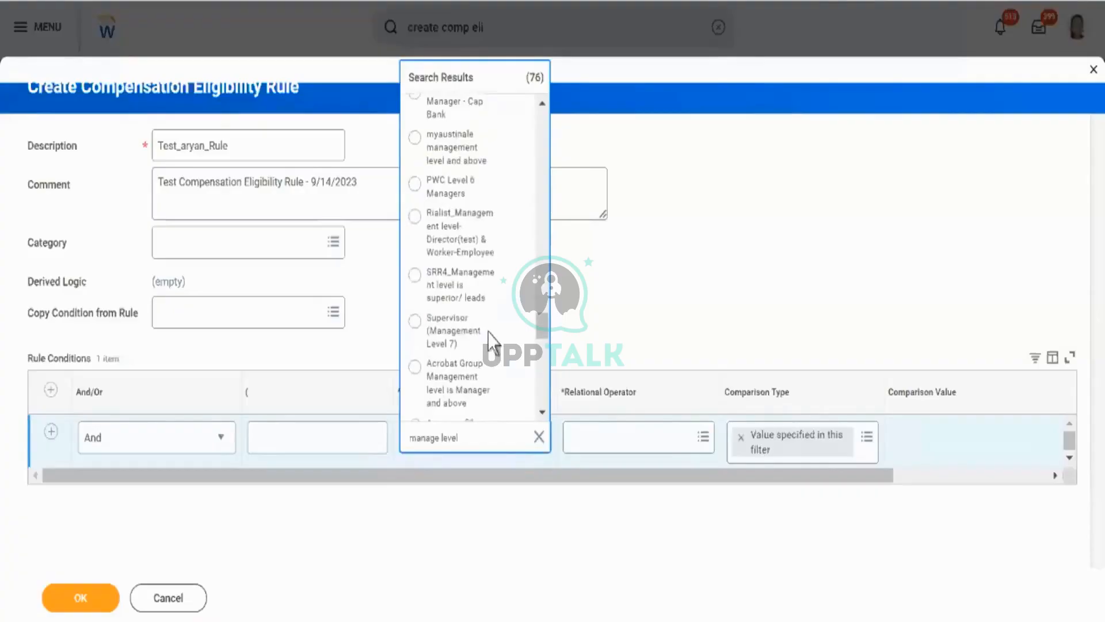
pyautogui.scroll(-8, 489, 341)
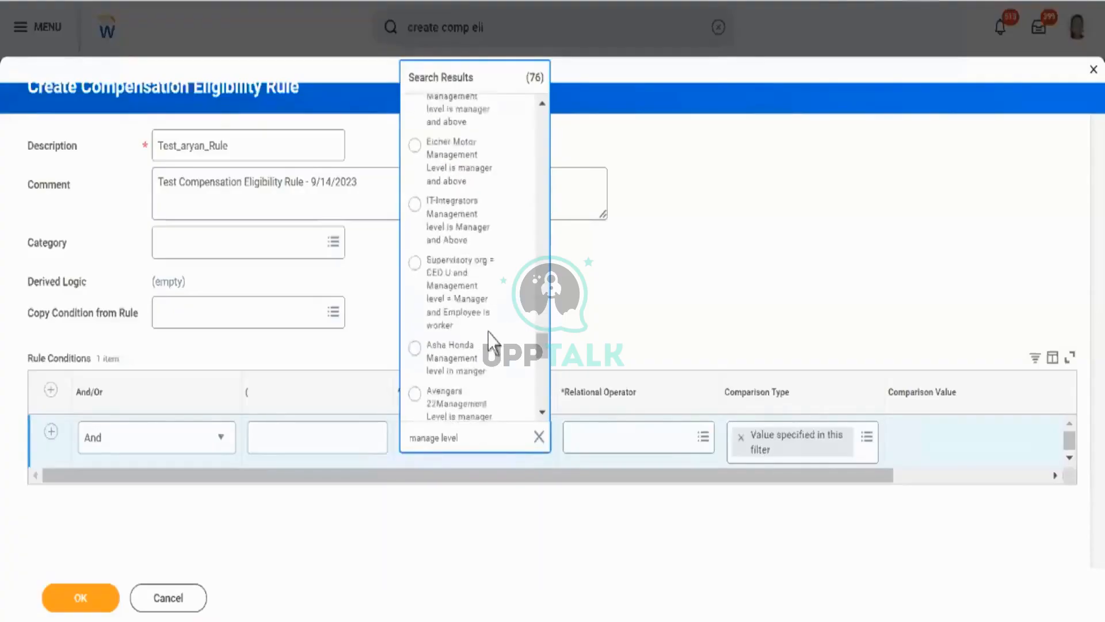
pyautogui.scroll(-5, 490, 341)
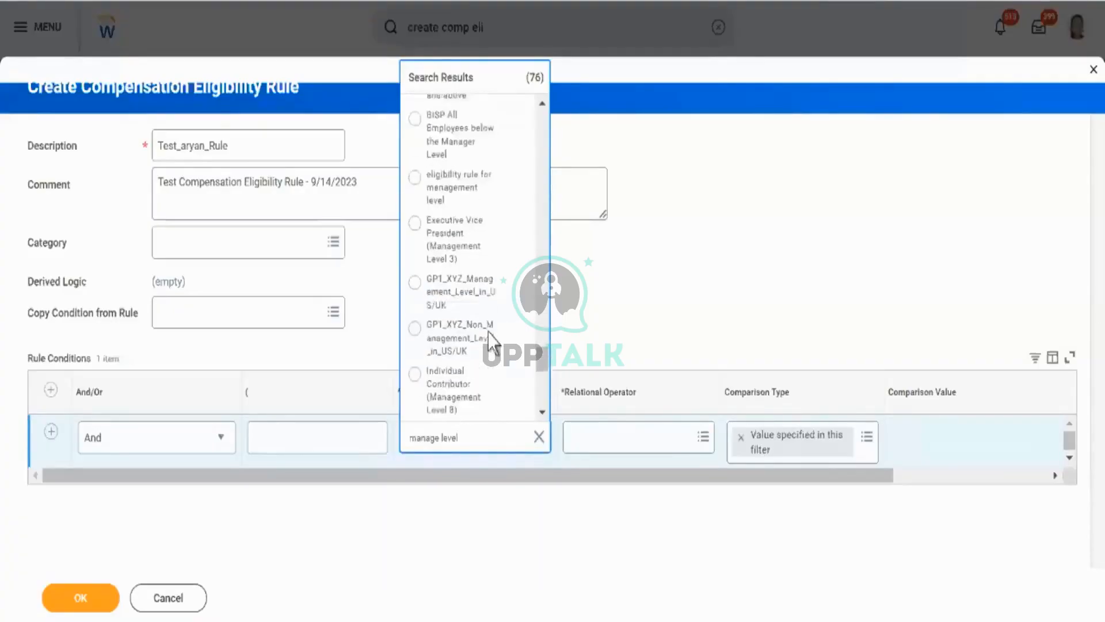
pyautogui.scroll(-6, 490, 341)
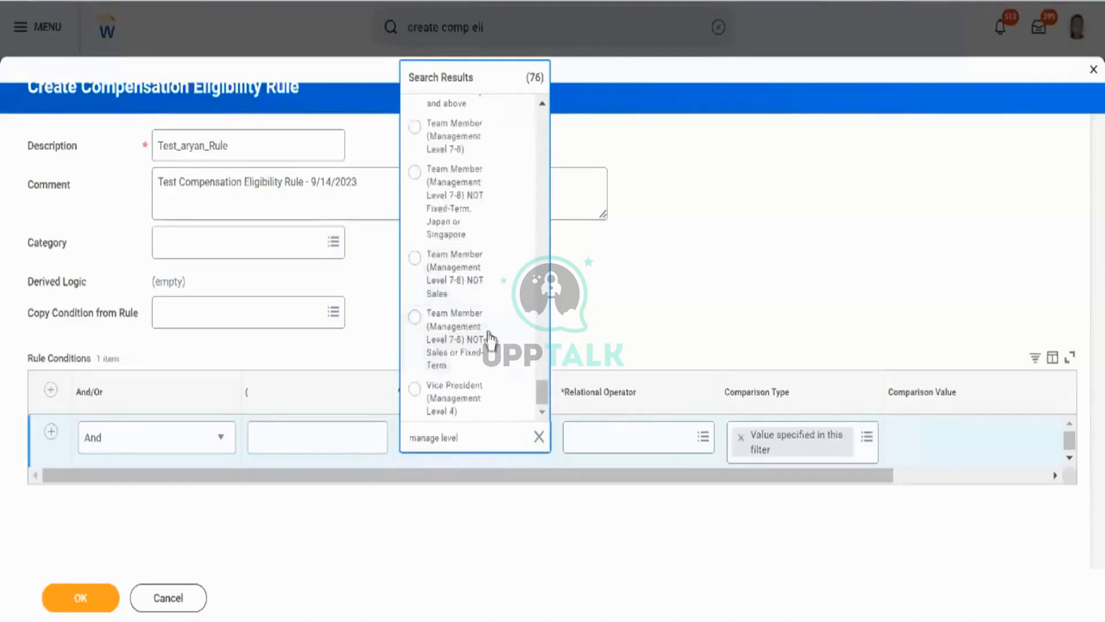
pyautogui.scroll(20, 490, 341)
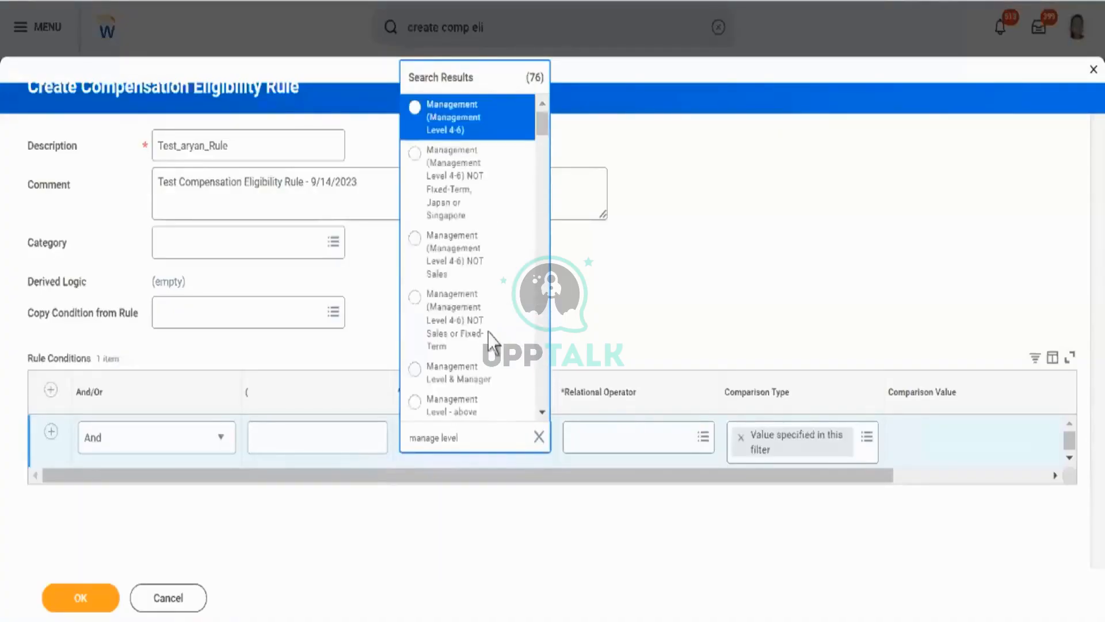
# - Preview the details of the Management (Management Level 4-6) compensation rule, then close the preview
pyautogui.click(518, 114)
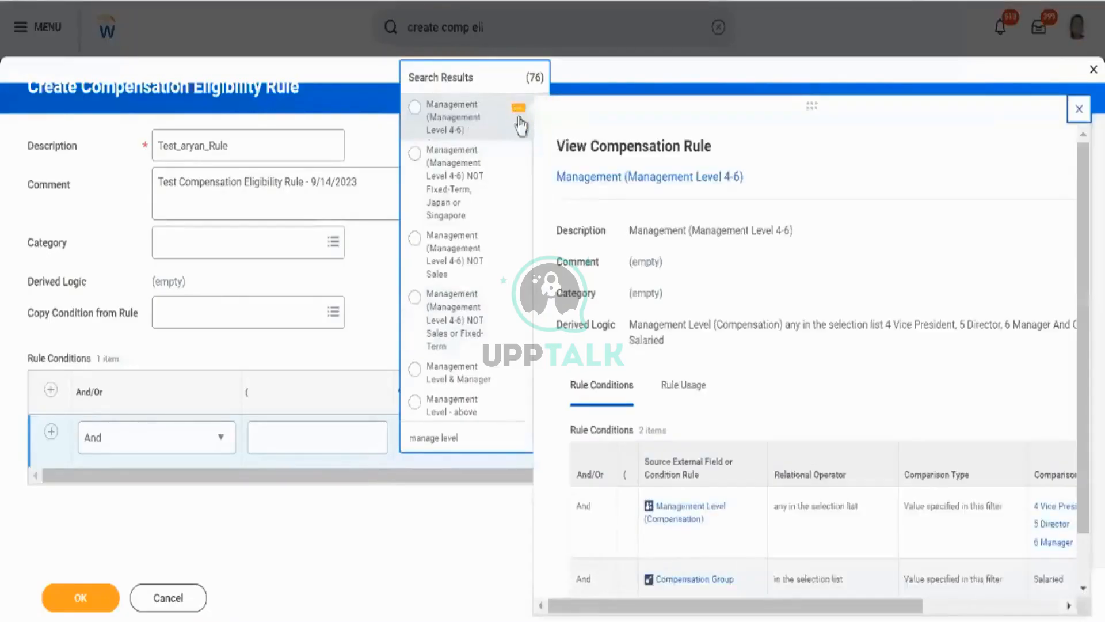
pyautogui.click(516, 119)
pyautogui.click(498, 435)
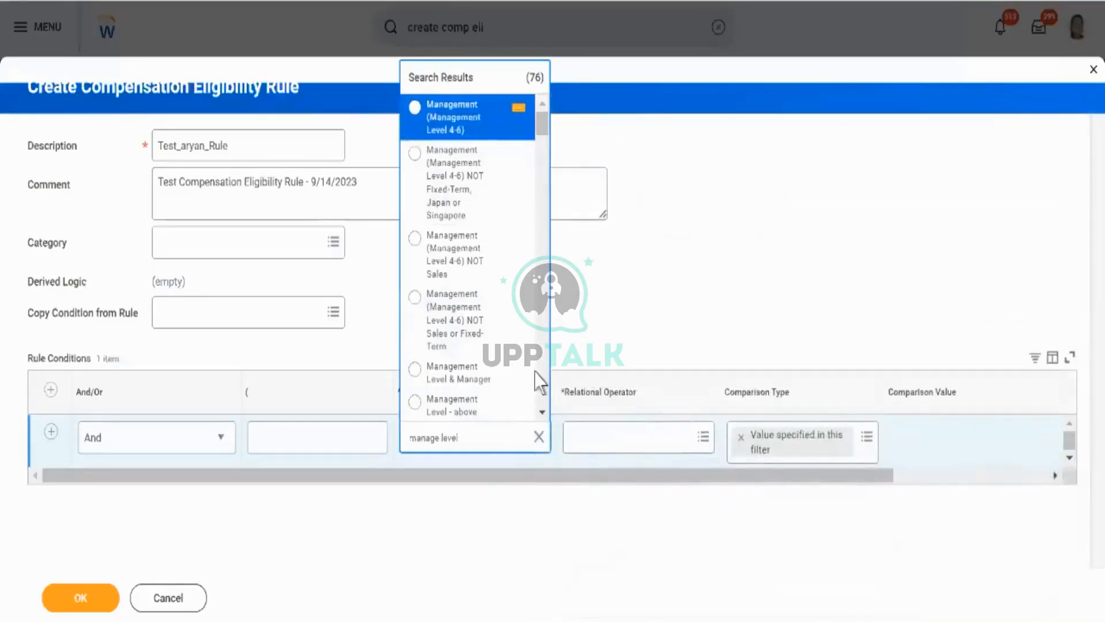
# - Preview the Management Level & Manager compensation rule and examine its derived logic and rule conditions
pyautogui.moveTo(520, 377)
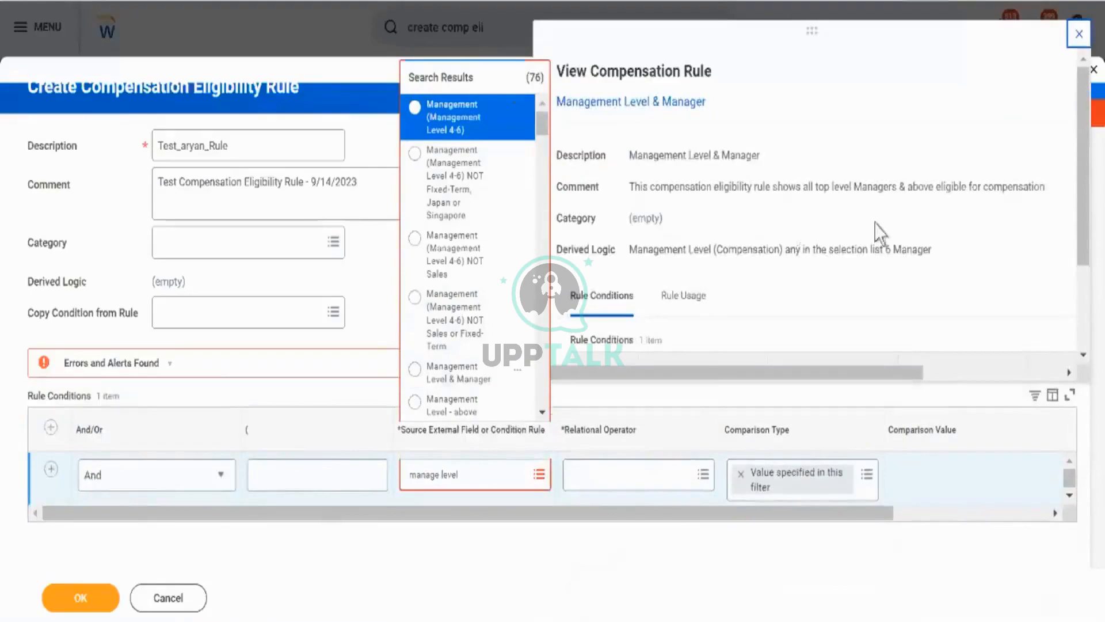
pyautogui.scroll(-1, 888, 236)
pyautogui.scroll(-1, 888, 236)
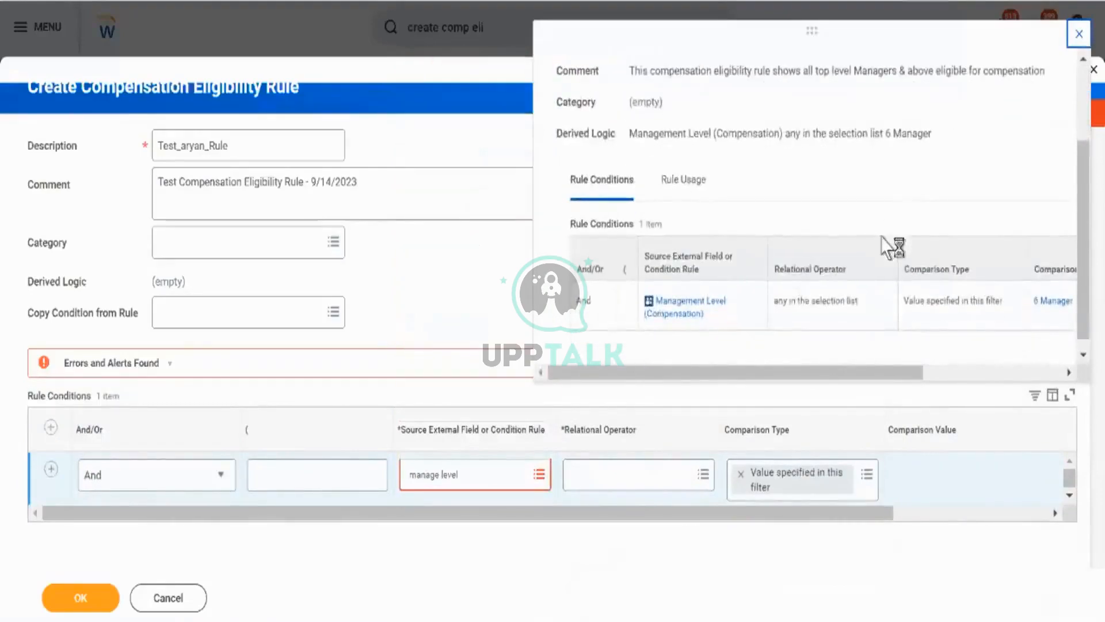
# - Search for "manage level comp" as the source external field or condition rule of the first rule condition
pyautogui.click(507, 476)
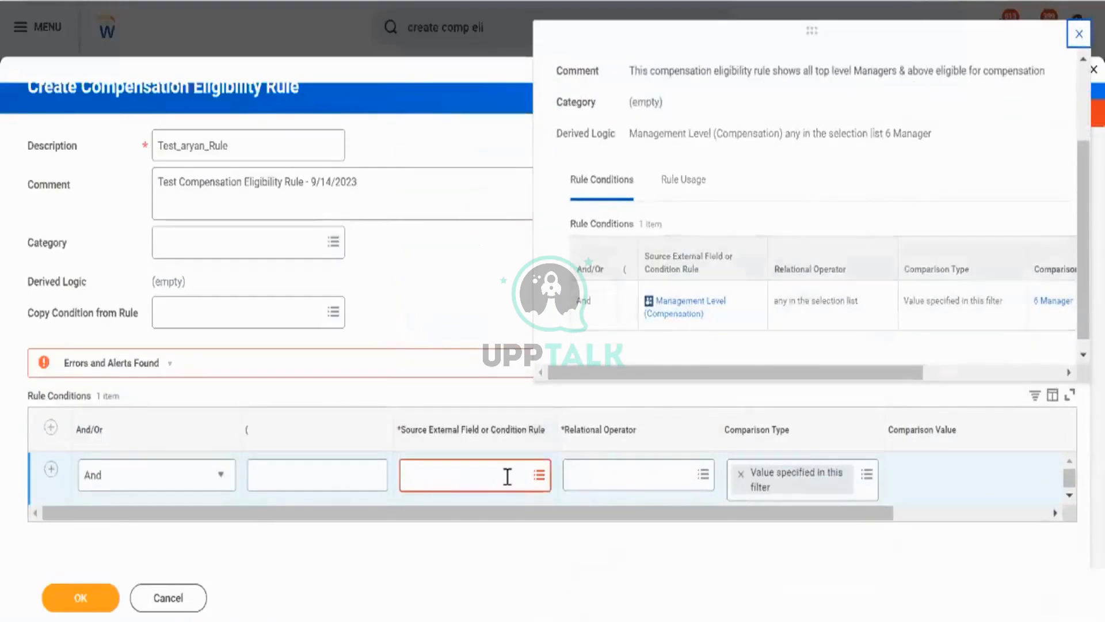
pyautogui.write('manage')
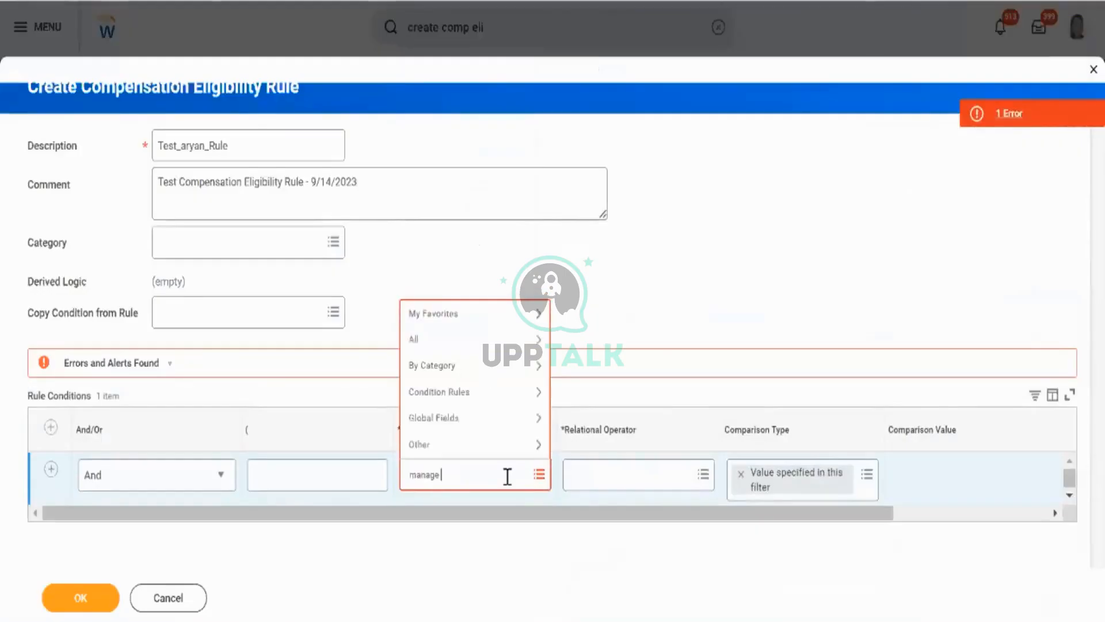
pyautogui.write(' level comp')
pyautogui.press('Return')
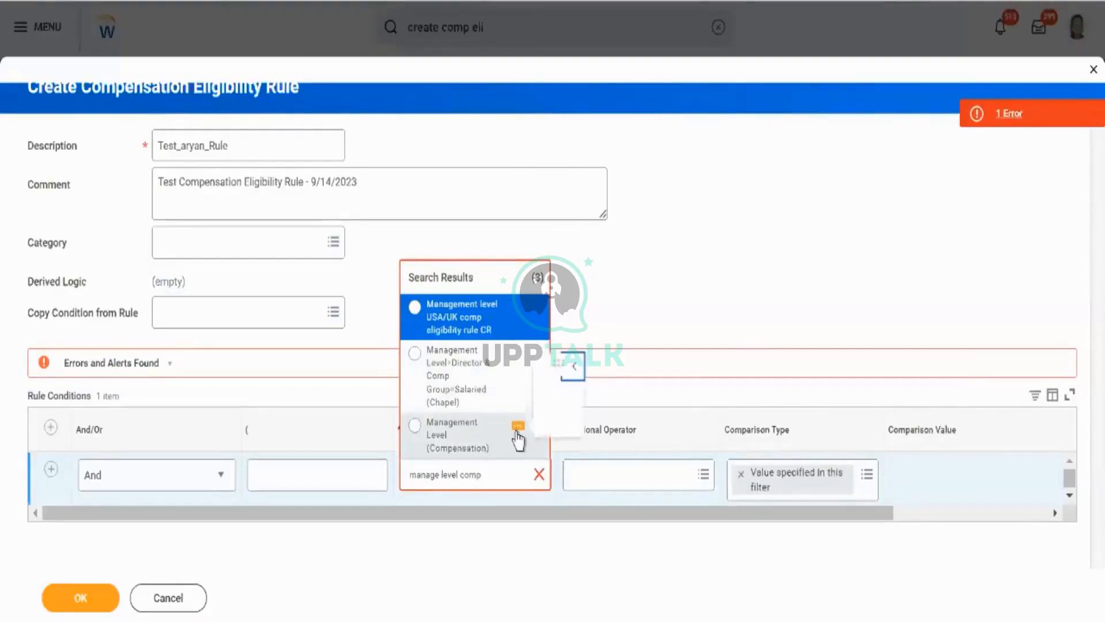
# - Examine the report field details of Management Level (Compensation), including its business object, description, field source and authorized usage
pyautogui.click(542, 422)
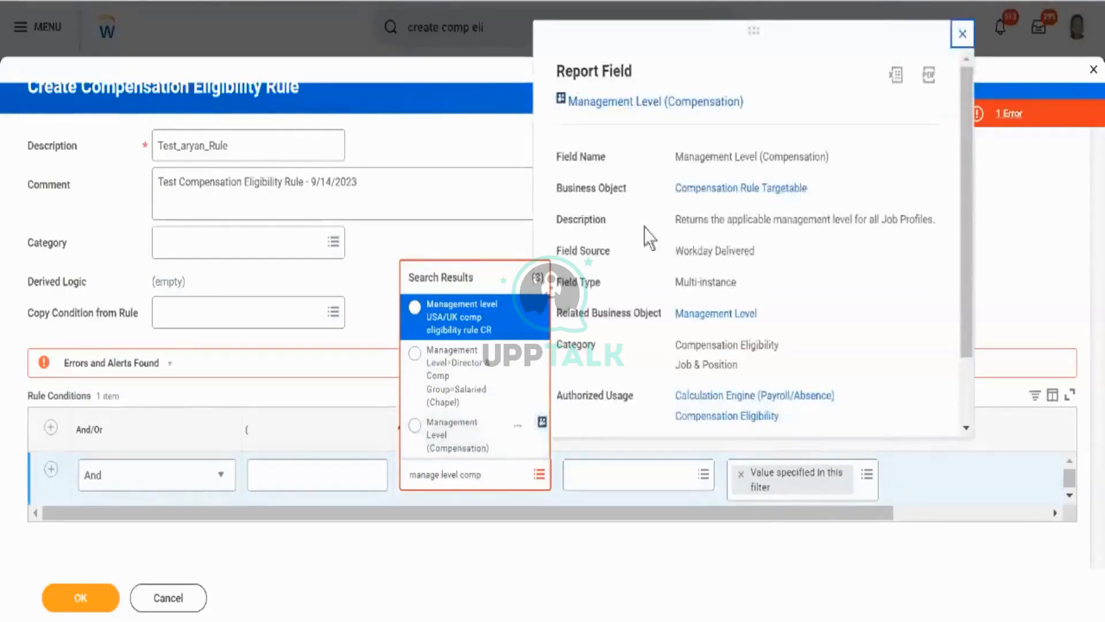
pyautogui.tripleClick(588, 195)
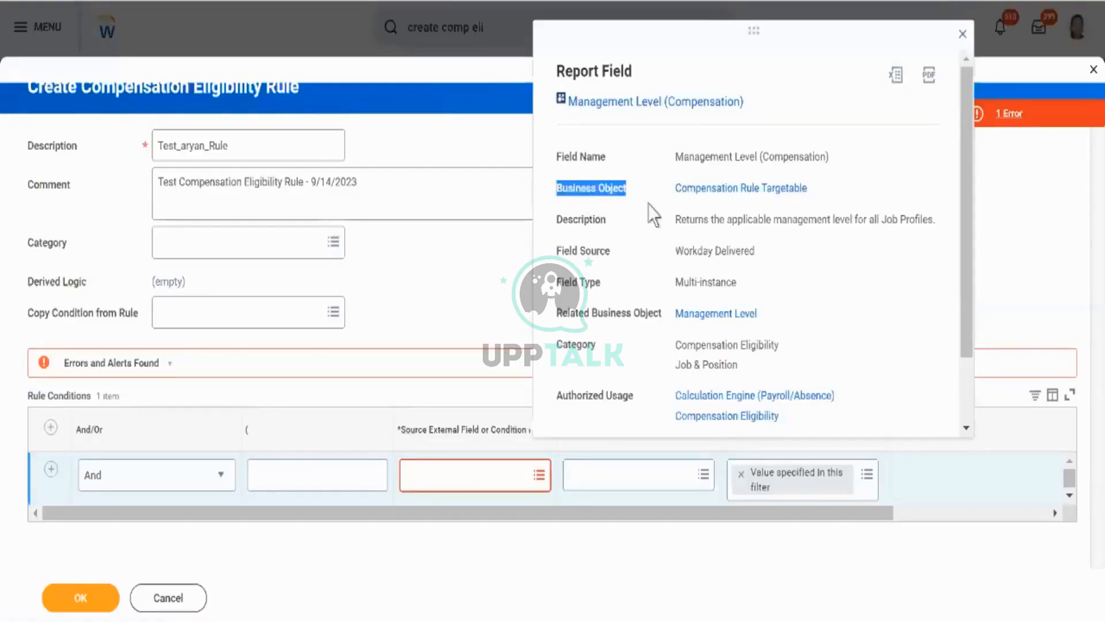
pyautogui.tripleClick(691, 224)
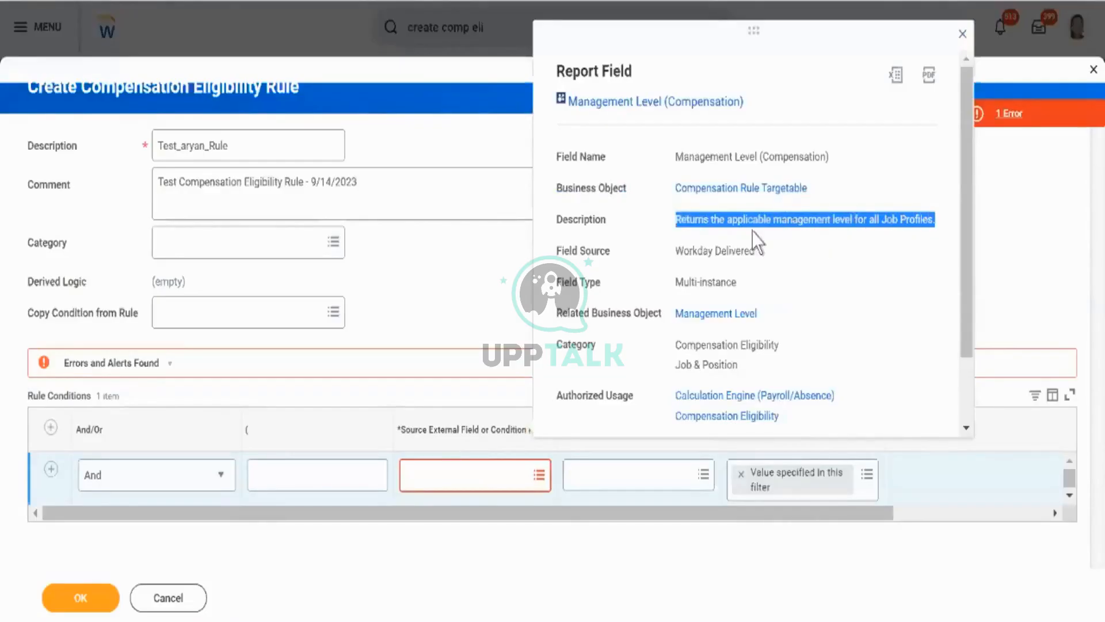
pyautogui.click(735, 250)
pyautogui.tripleClick(735, 250)
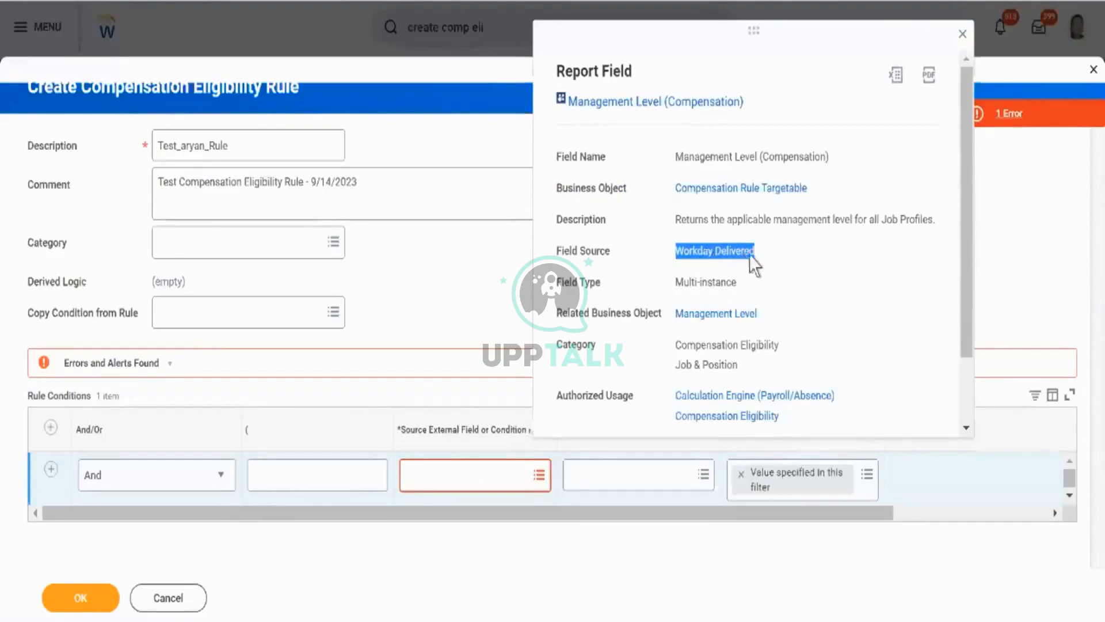
pyautogui.scroll(-2, 755, 260)
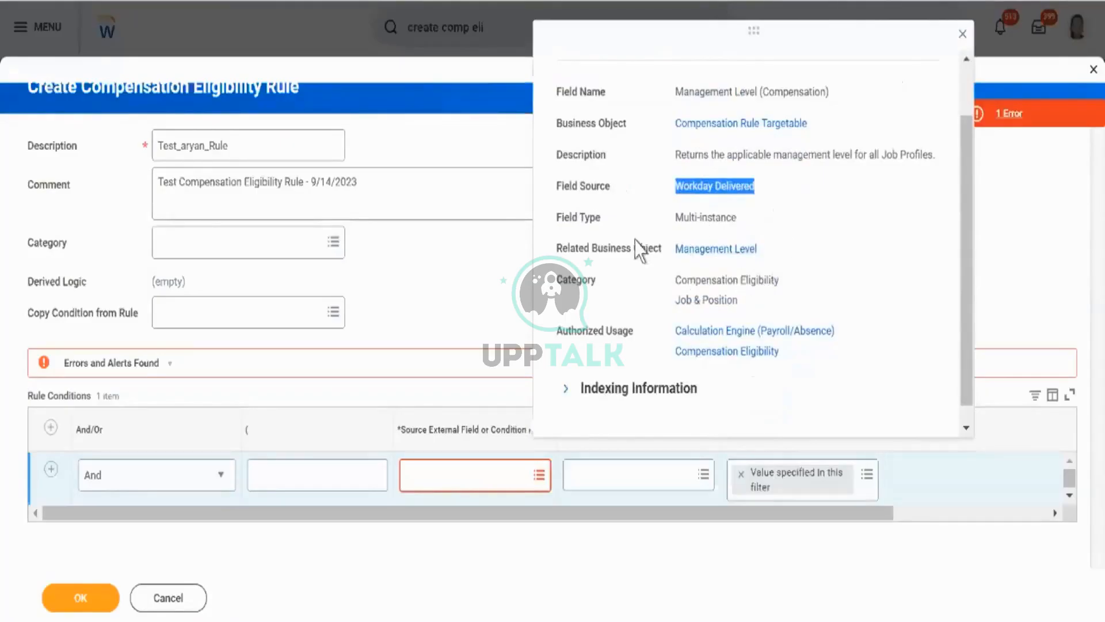
pyautogui.click(595, 130)
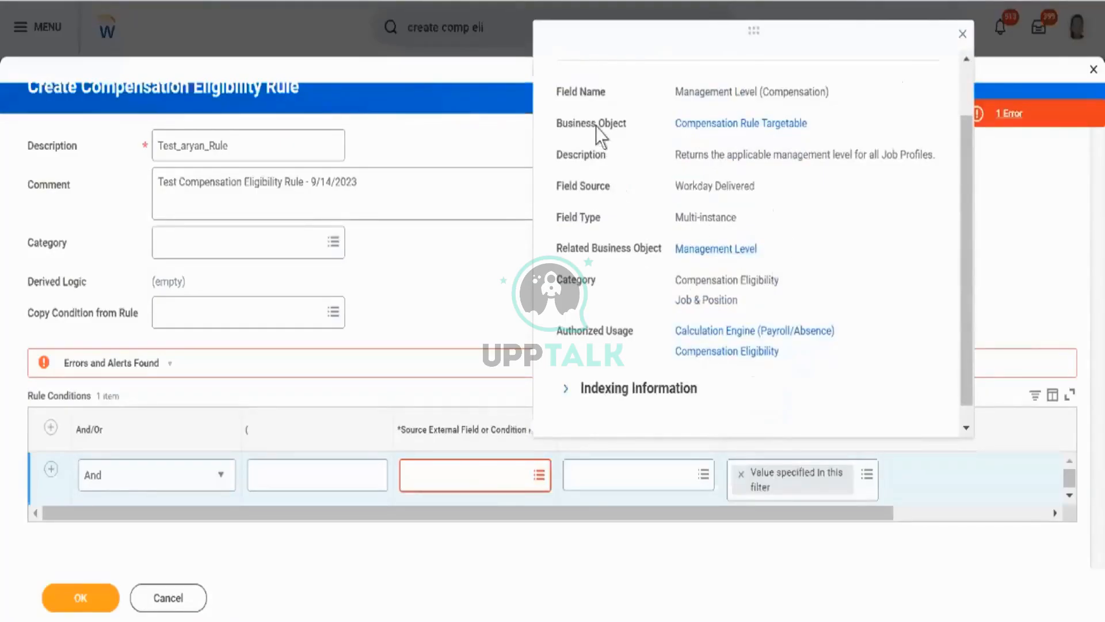
pyautogui.tripleClick(597, 128)
pyautogui.scroll(1, 624, 185)
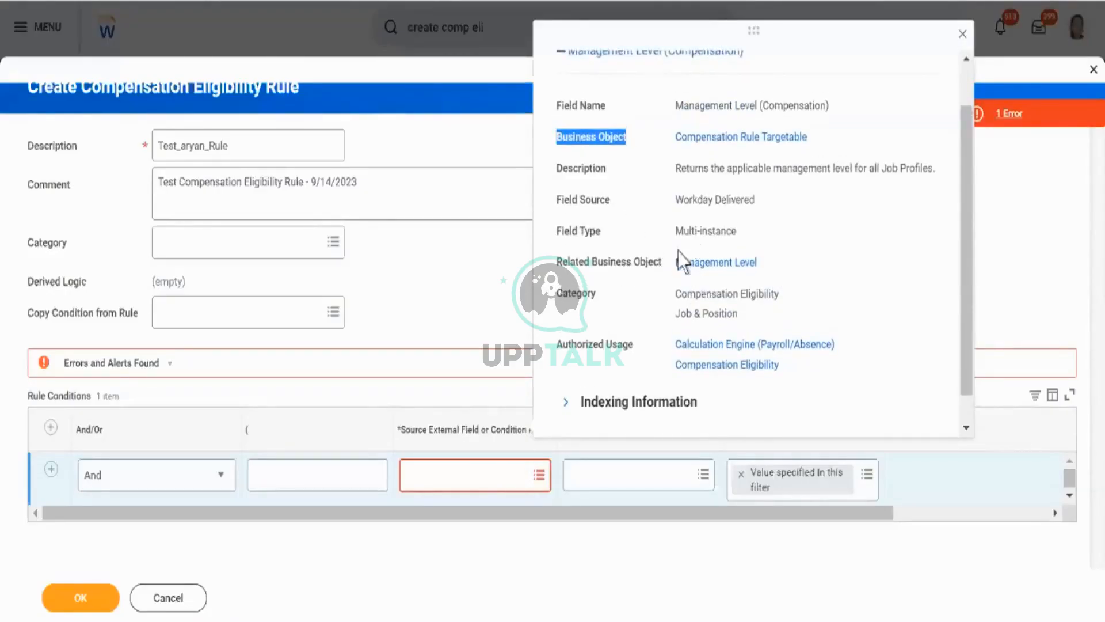
pyautogui.scroll(2, 766, 279)
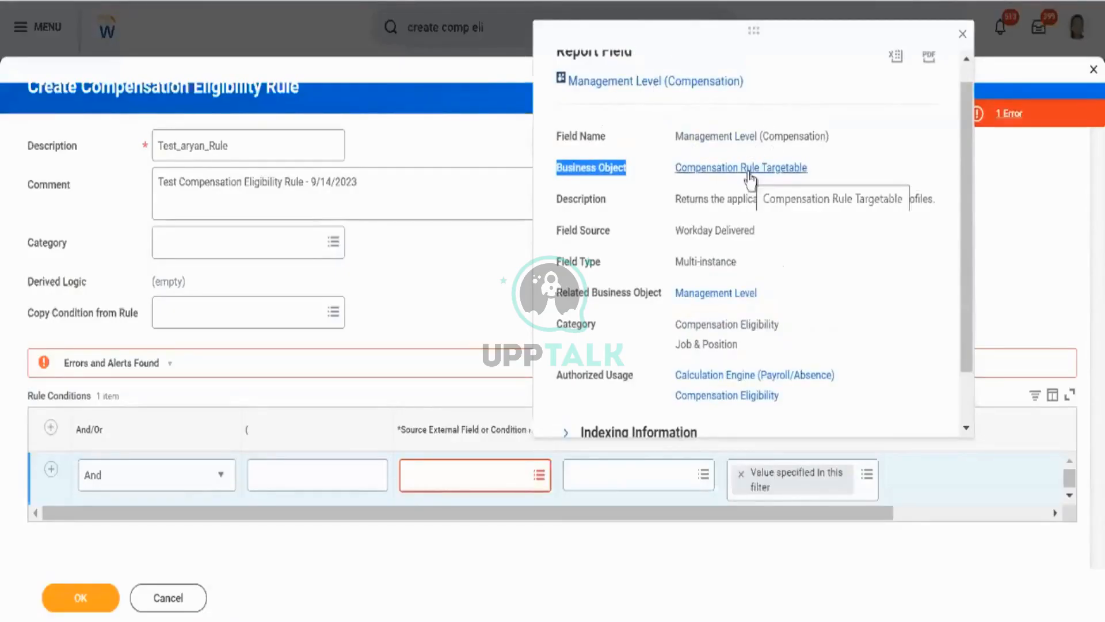
pyautogui.scroll(-1, 750, 181)
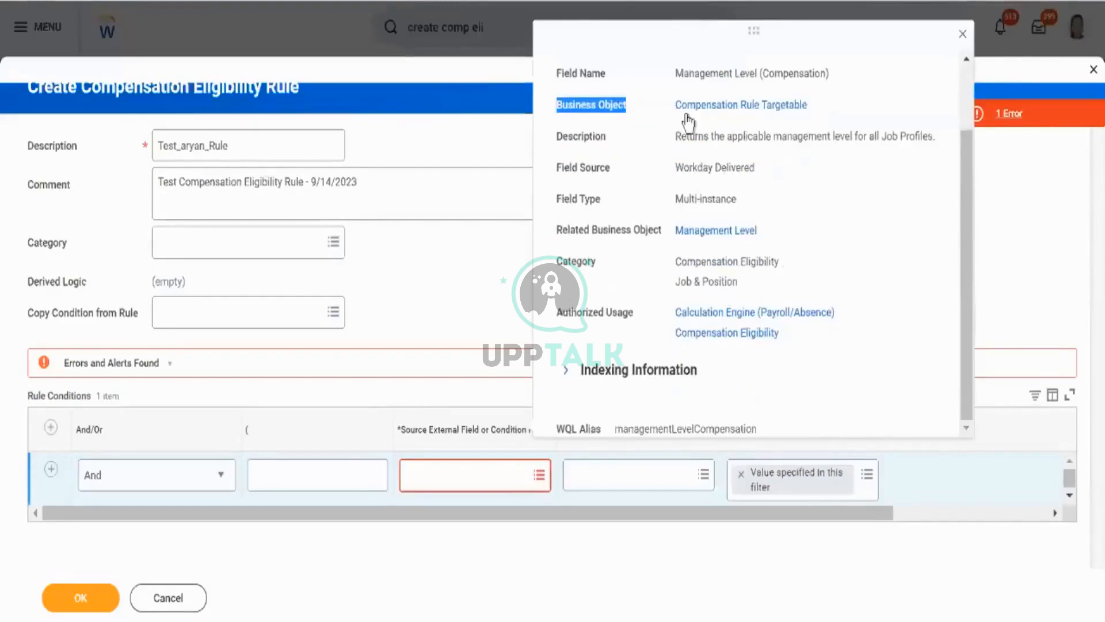
pyautogui.scroll(1, 687, 116)
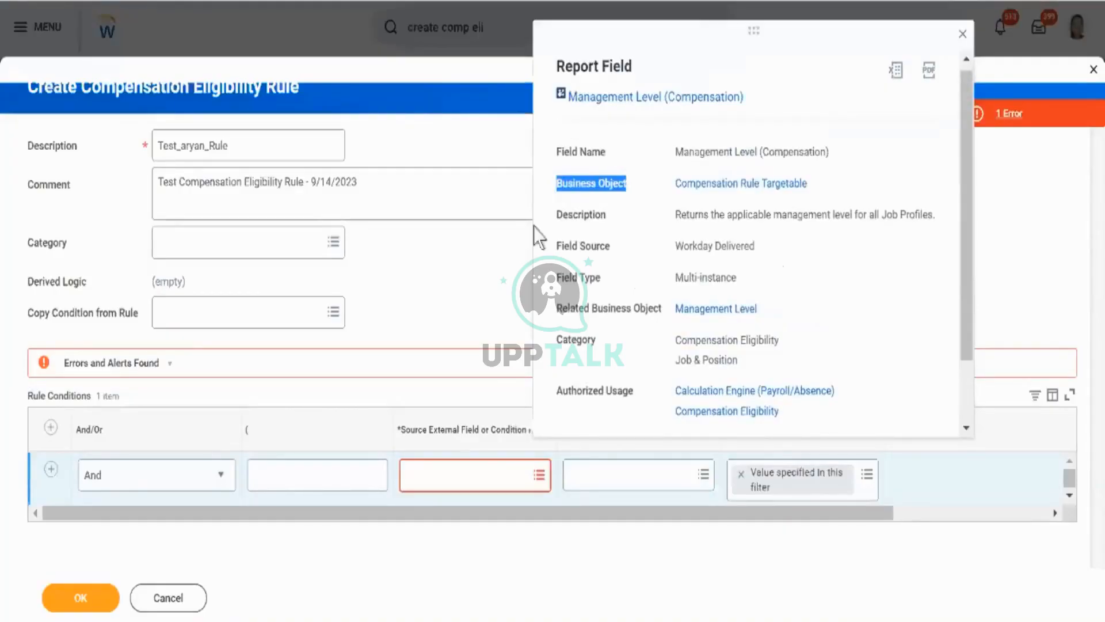
# - Close the field preview and enter "manage level com" as the source field search of the first rule condition
pyautogui.click(478, 470)
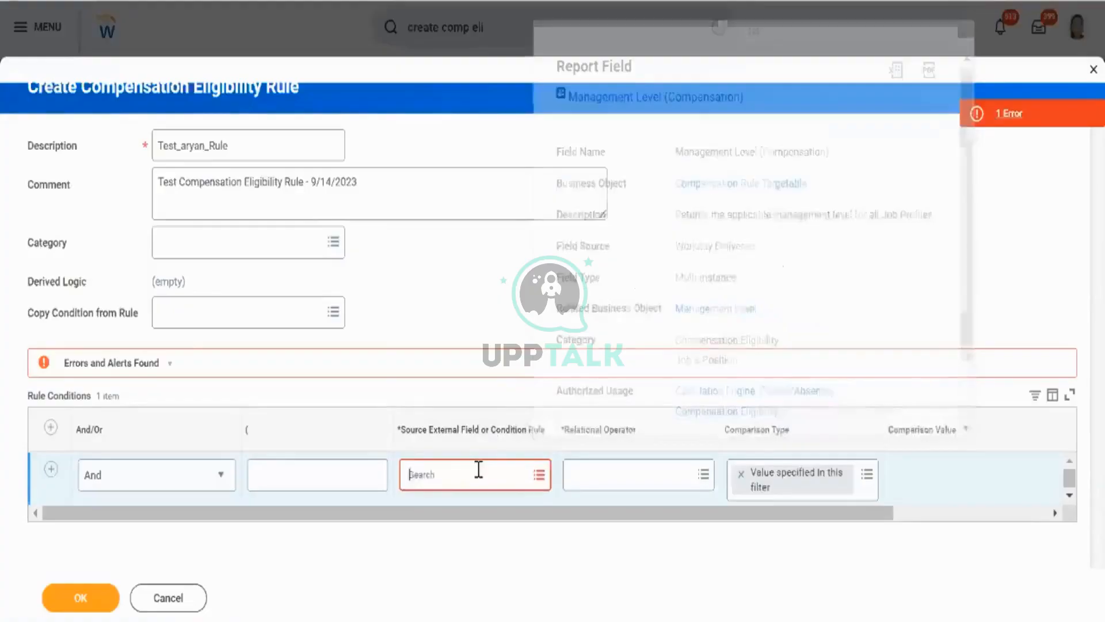
pyautogui.write('manage')
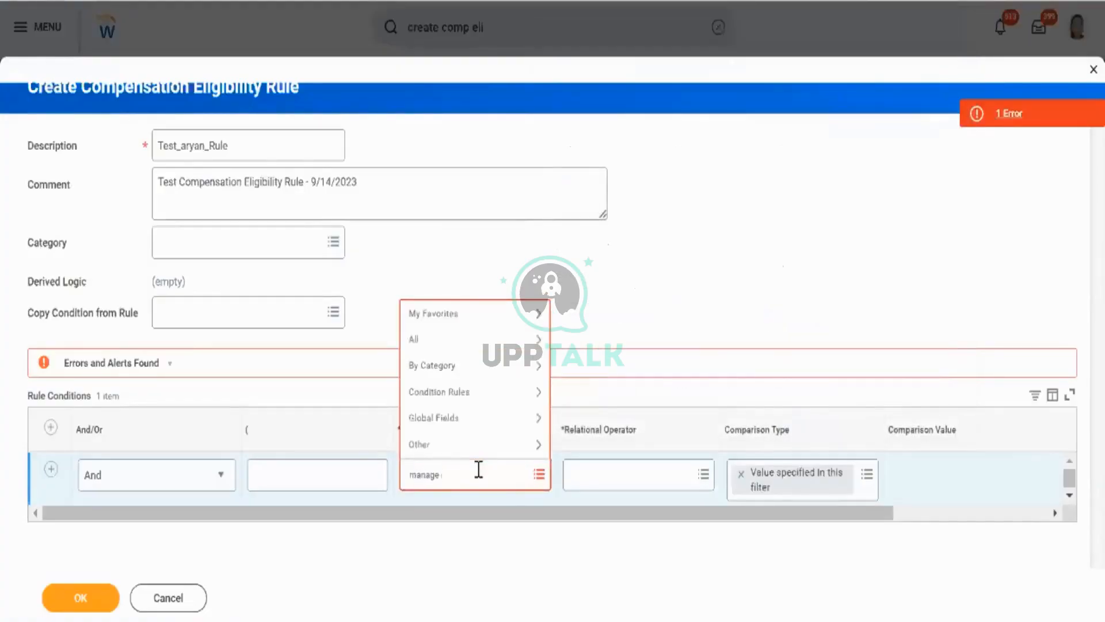
pyautogui.write(' level com')
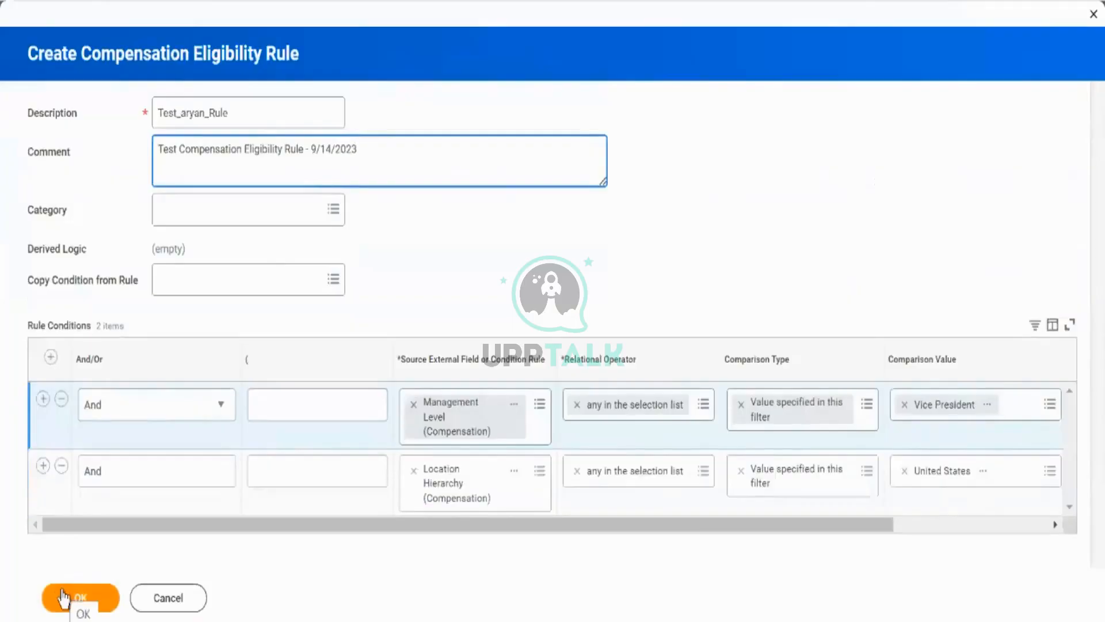
# - Submit the compensation eligibility rule with its management level and location hierarchy conditions, and review its derived logic
pyautogui.click(64, 598)
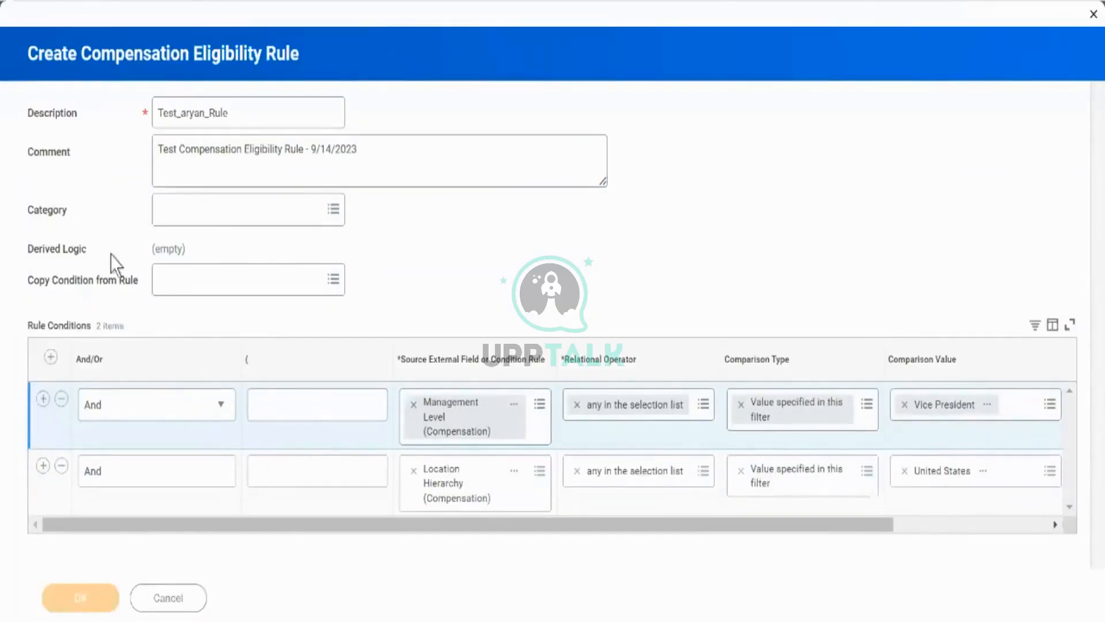
pyautogui.tripleClick(109, 239)
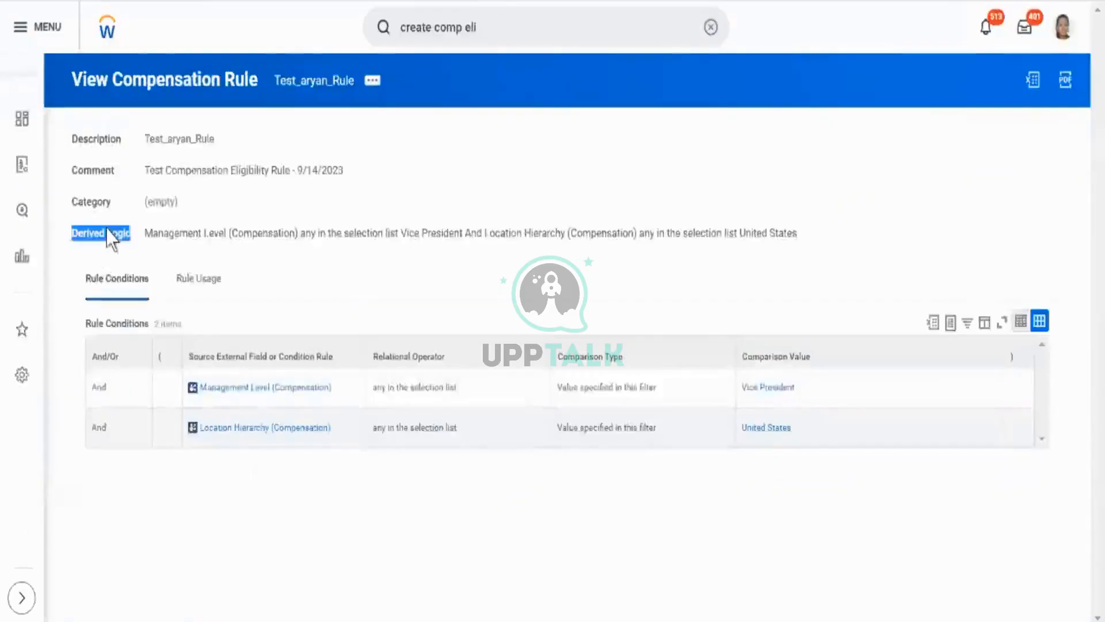
pyautogui.click(174, 246)
pyautogui.tripleClick(171, 236)
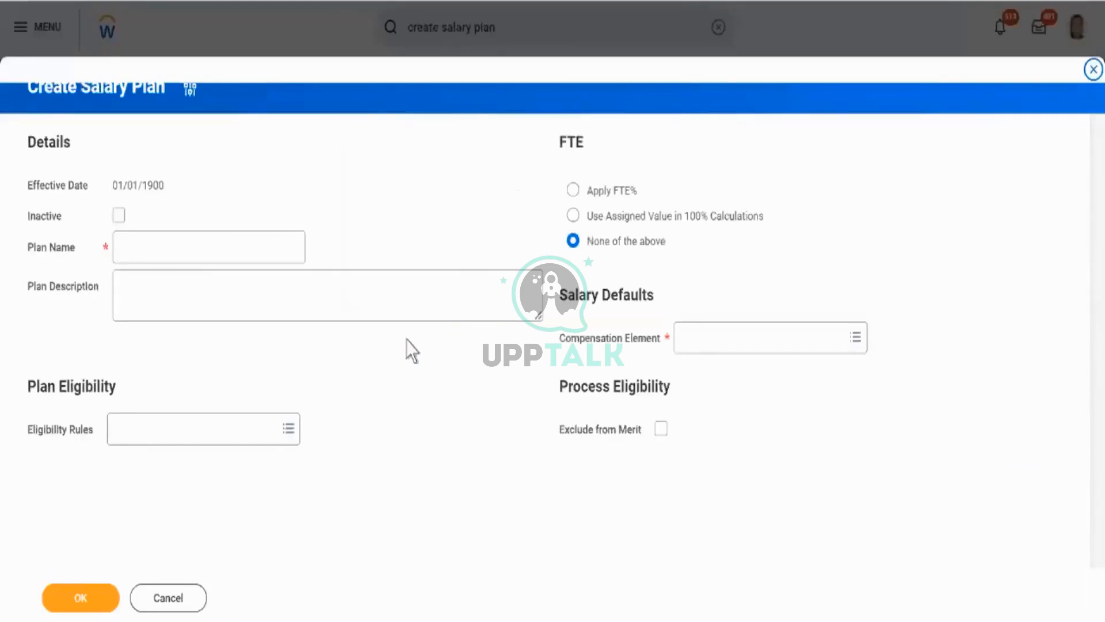
# - Name the salary plan "Car Allowance Plan" and describe it as "Car Allowance Plan for Vice Presidents"
pyautogui.click(207, 246)
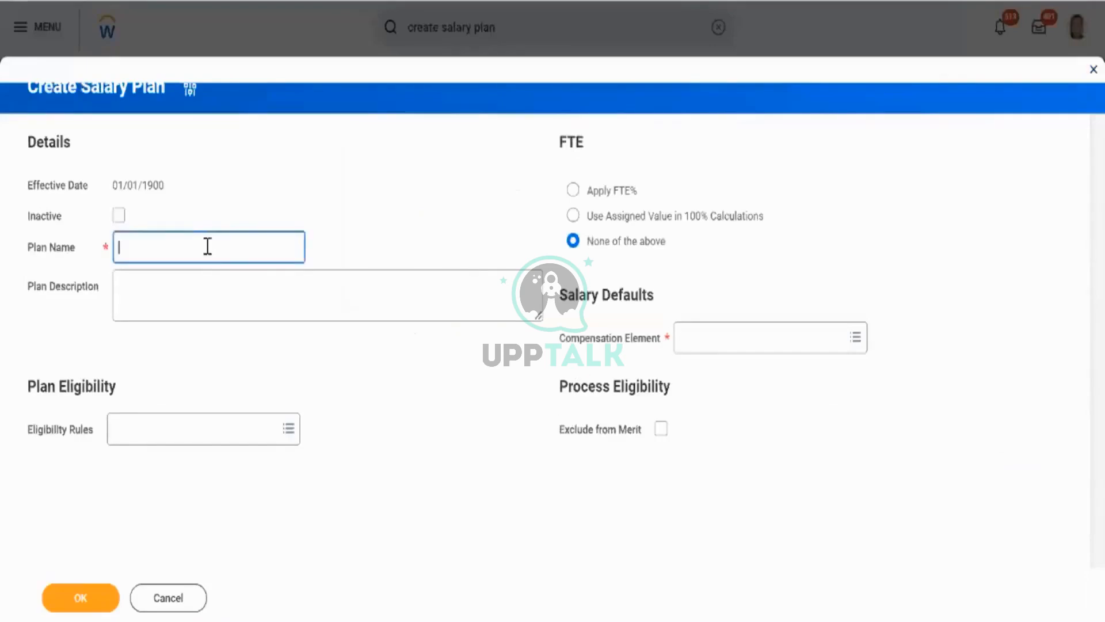
pyautogui.write('Car Allowance Plan')
pyautogui.press('Tab')
pyautogui.write('Car')
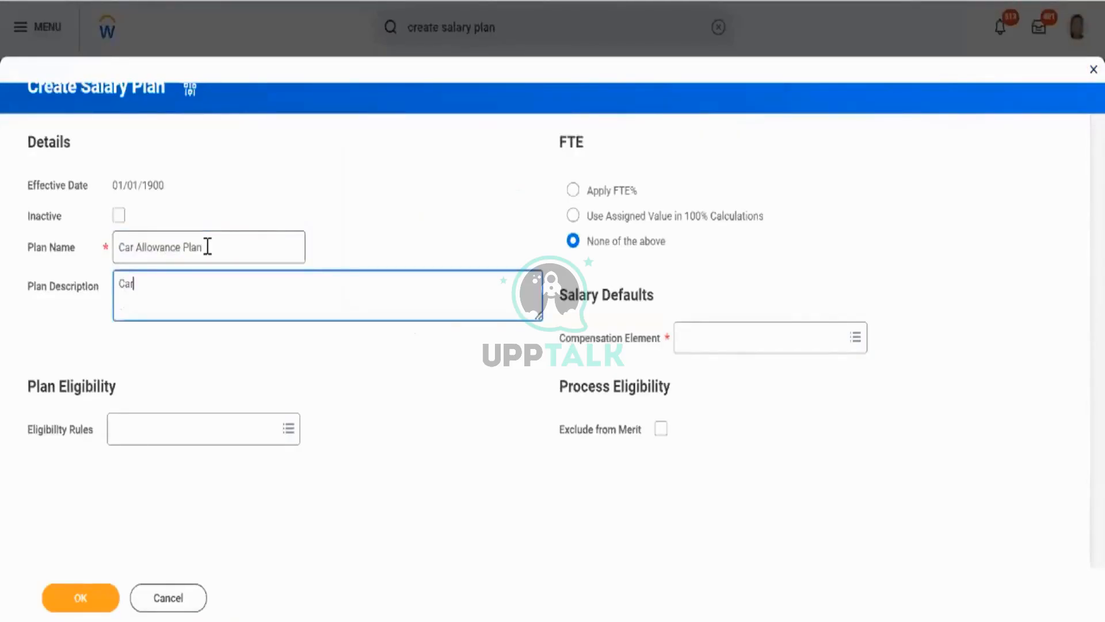
pyautogui.write(' Allowance Plan for ')
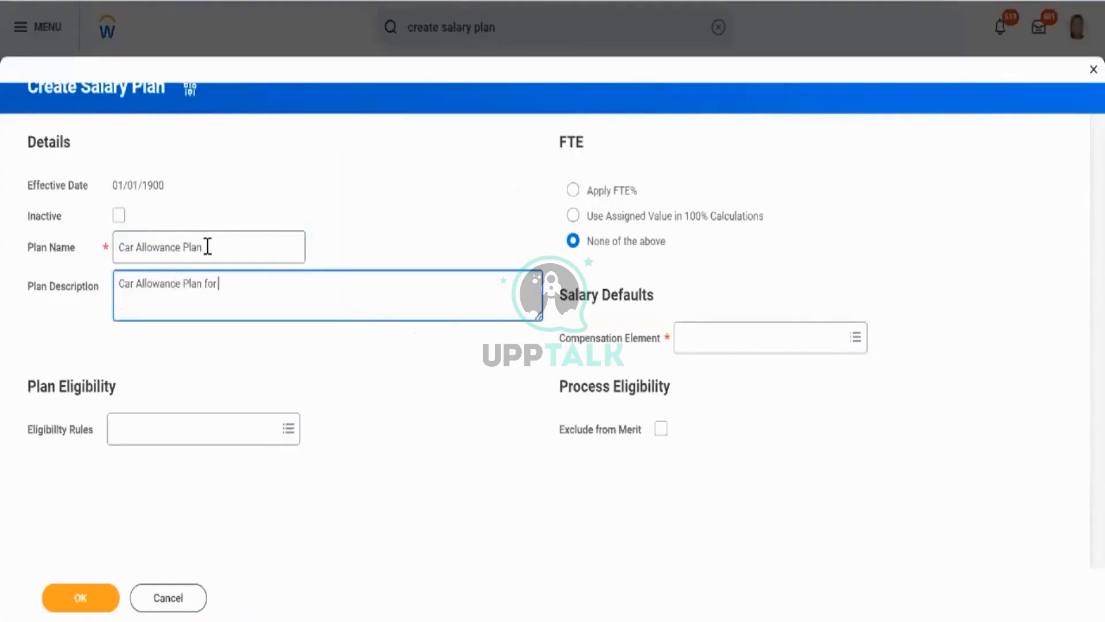
pyautogui.write('Vice Presidents')
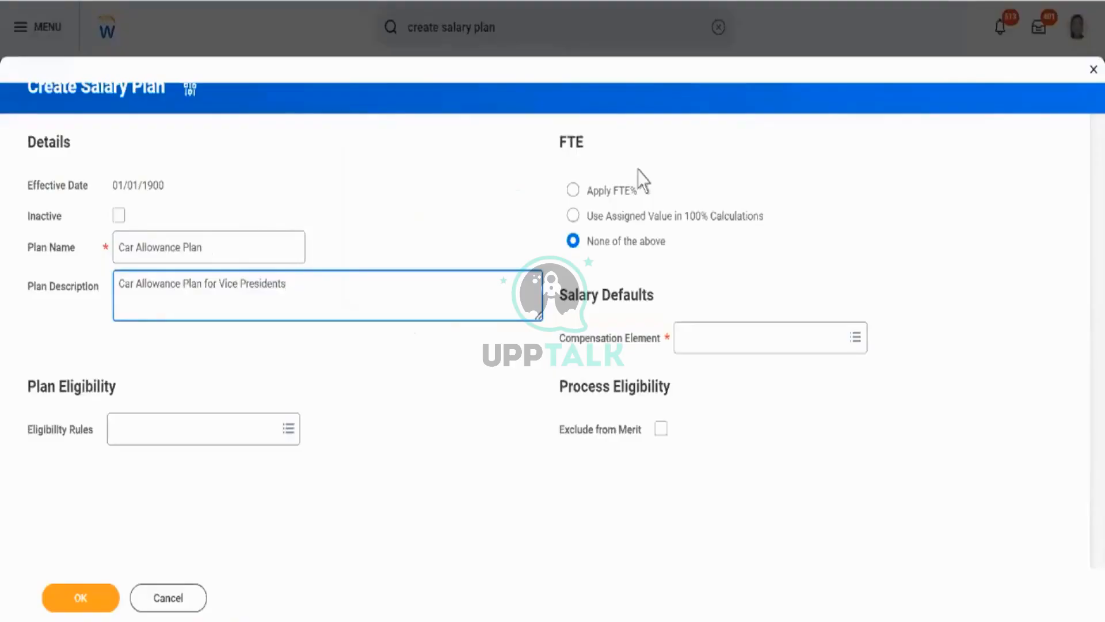
# - Try the Apply FTE% option for the salary plan and return the FTE setting to None of the above
pyautogui.click(627, 191)
pyautogui.doubleClick(627, 191)
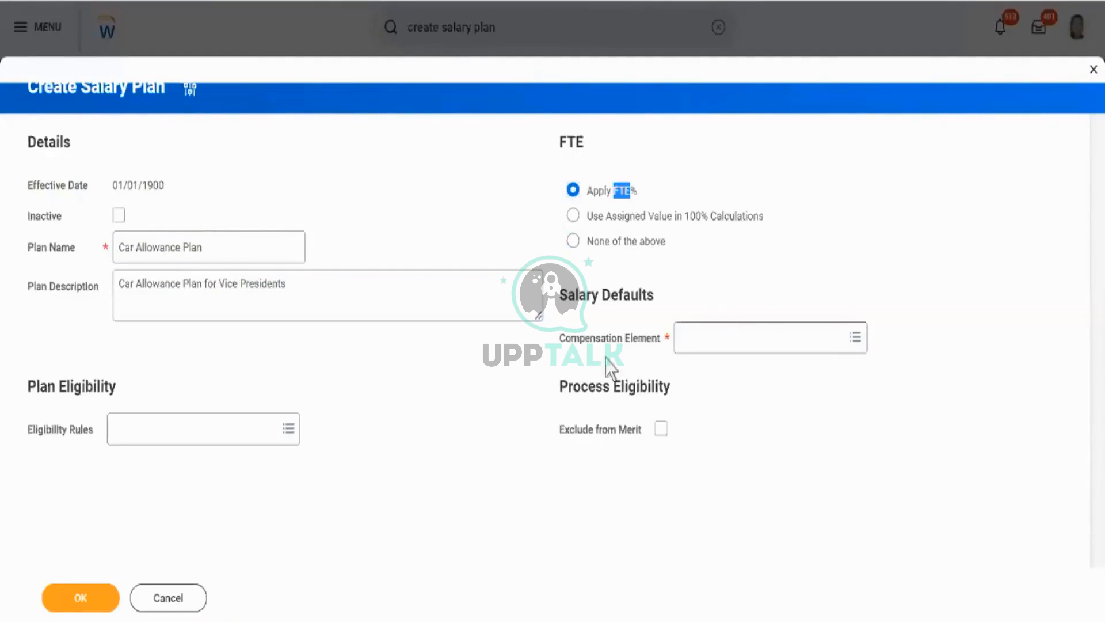
pyautogui.click(796, 243)
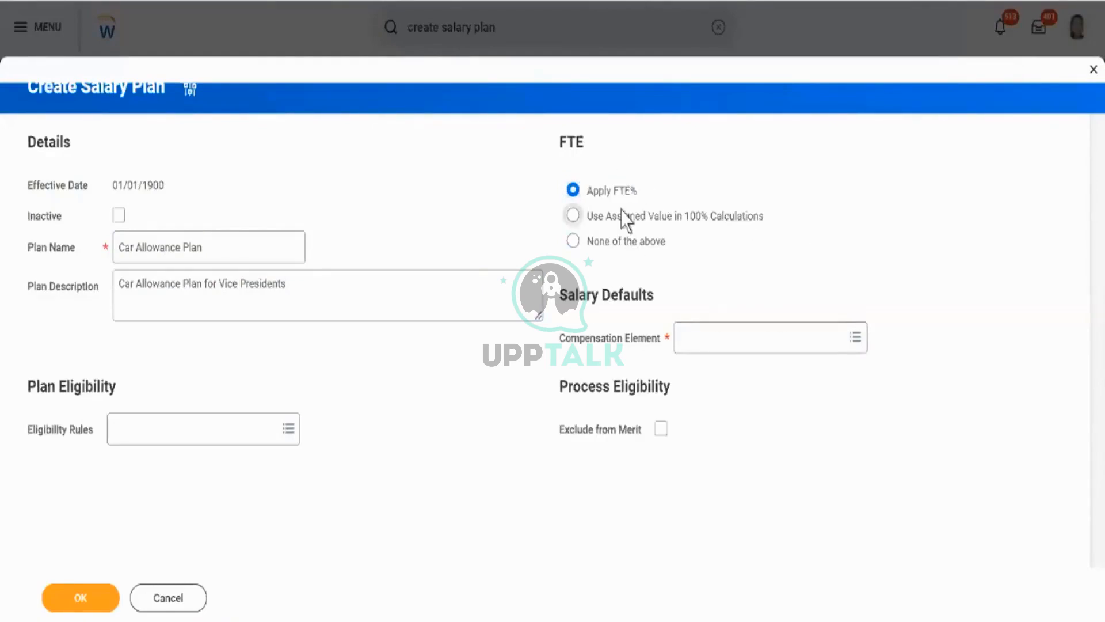
pyautogui.moveTo(638, 202)
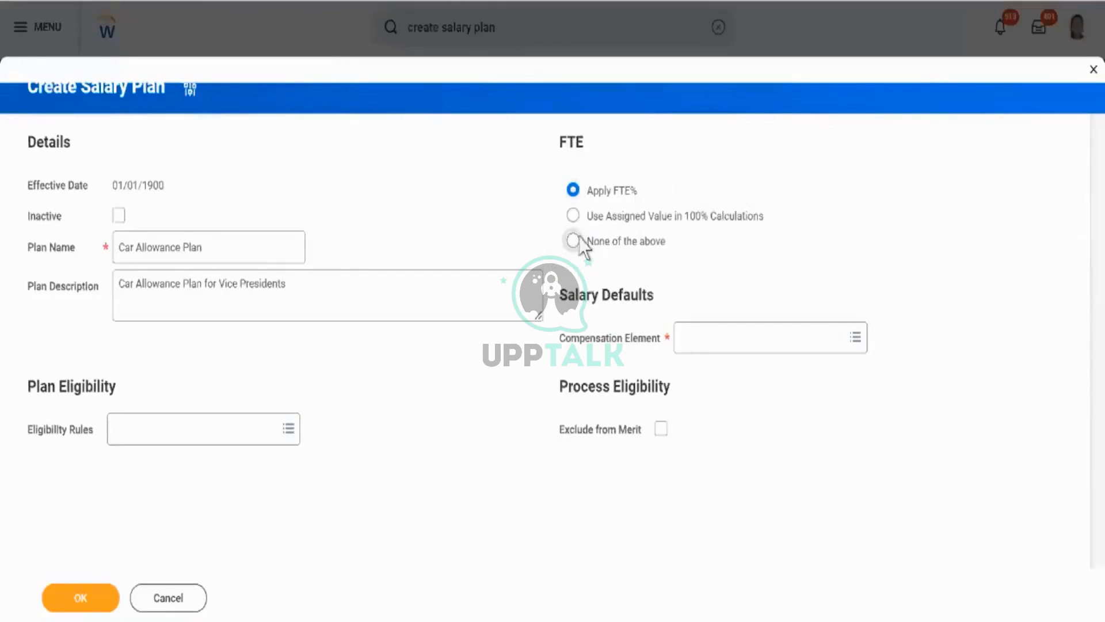
pyautogui.click(574, 241)
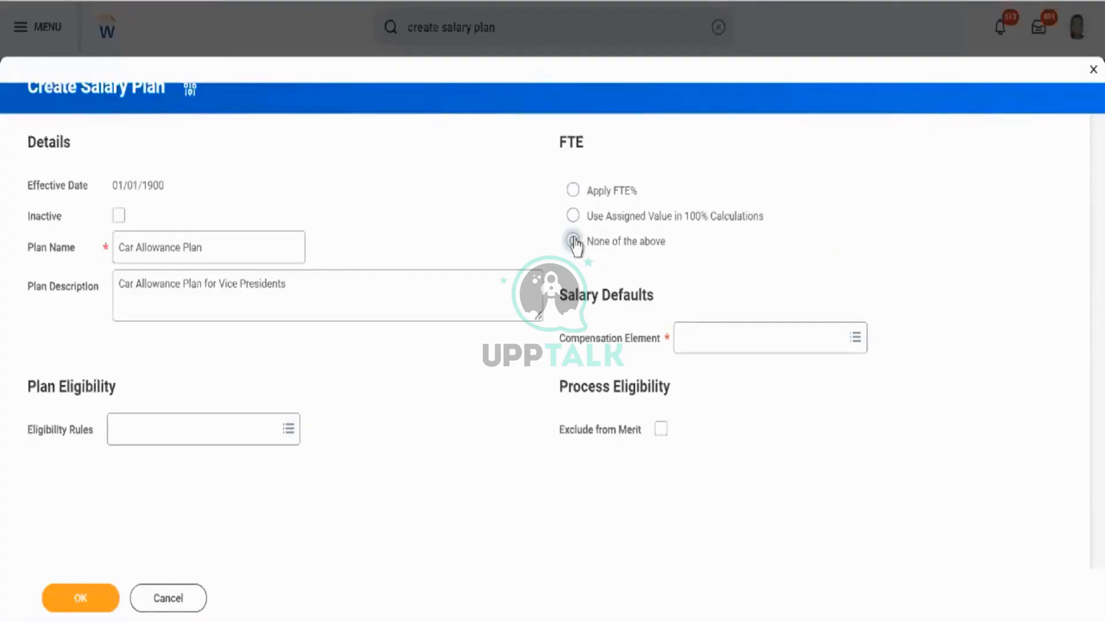
# - Search the compensation elements for "car" and assign Car Allowance as the plan's compensation element
pyautogui.click(735, 347)
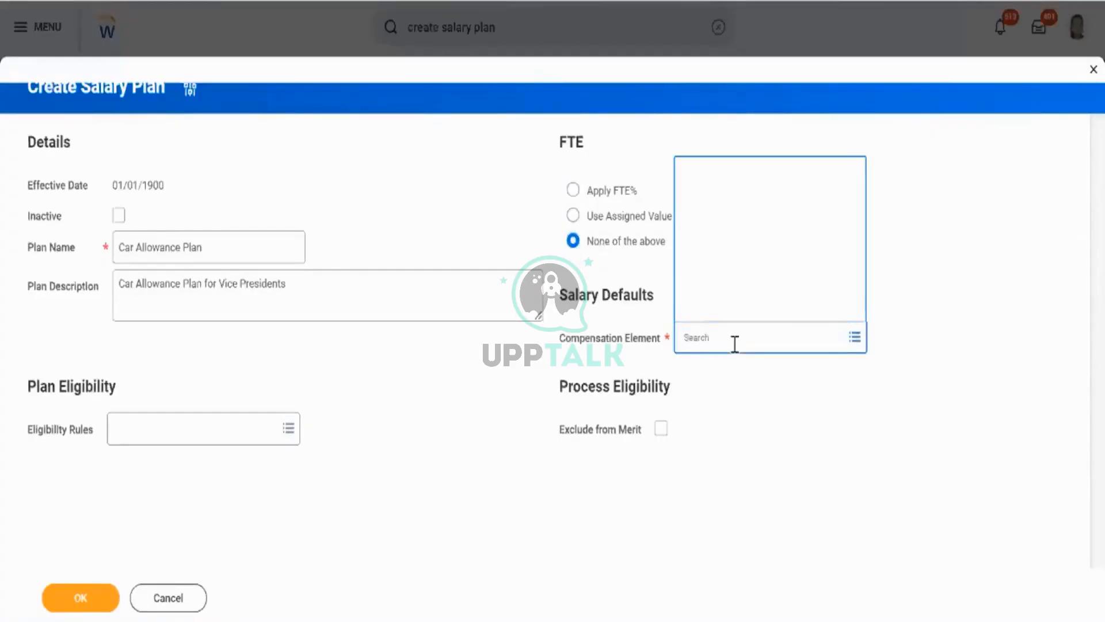
pyautogui.write('car')
pyautogui.press('Return')
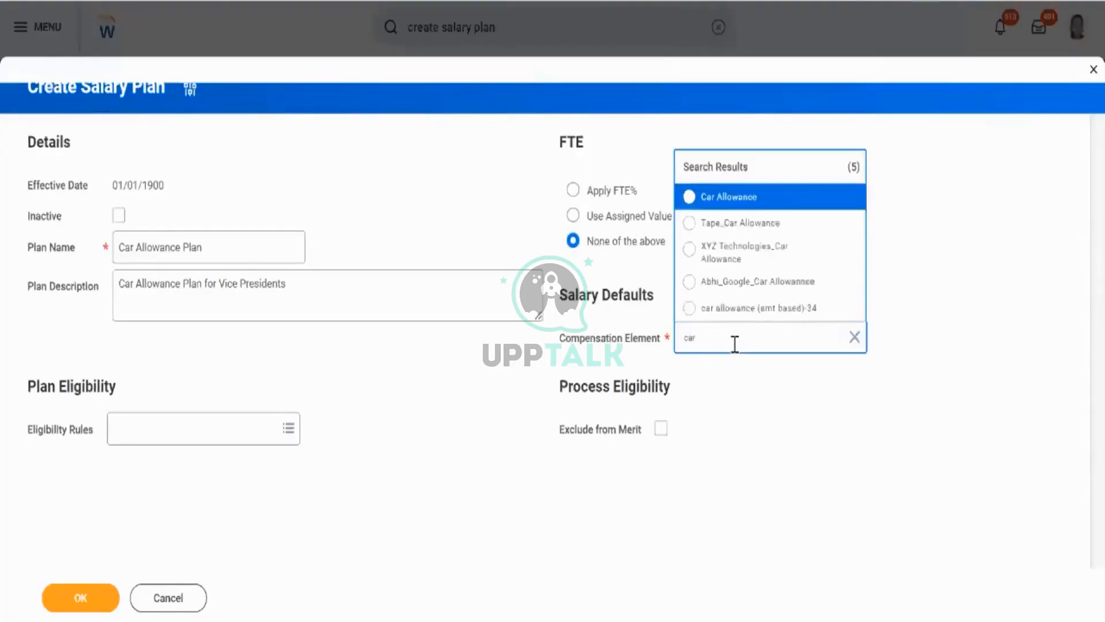
pyautogui.click(688, 199)
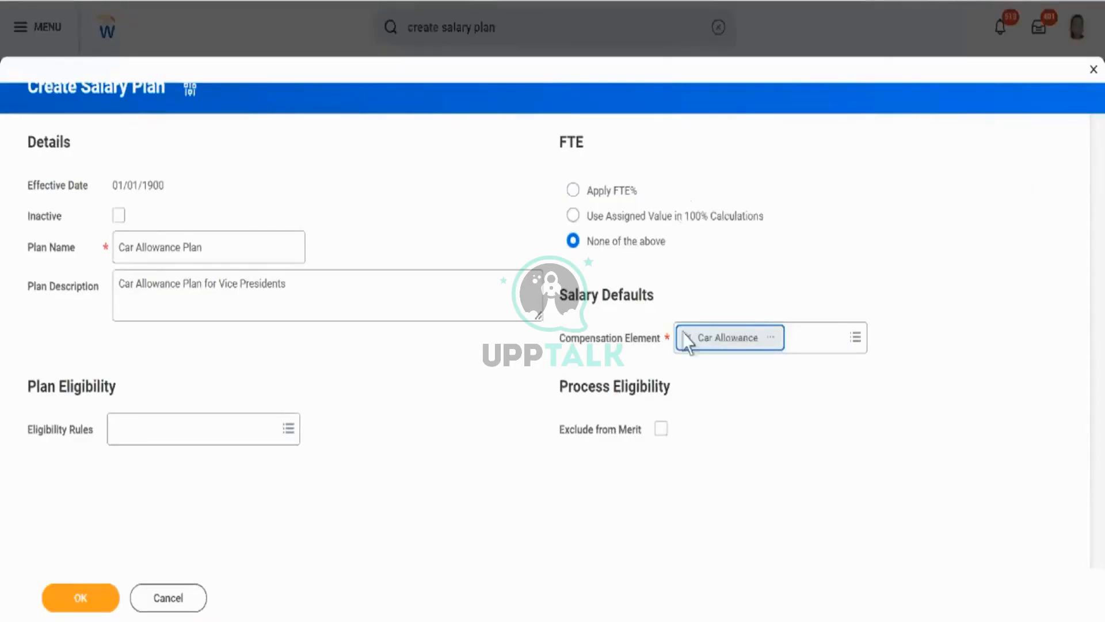
# - Copy the name Test_aryan_Rule from its compensation rule page for use in the salary plan's eligibility rules
pyautogui.click(219, 441)
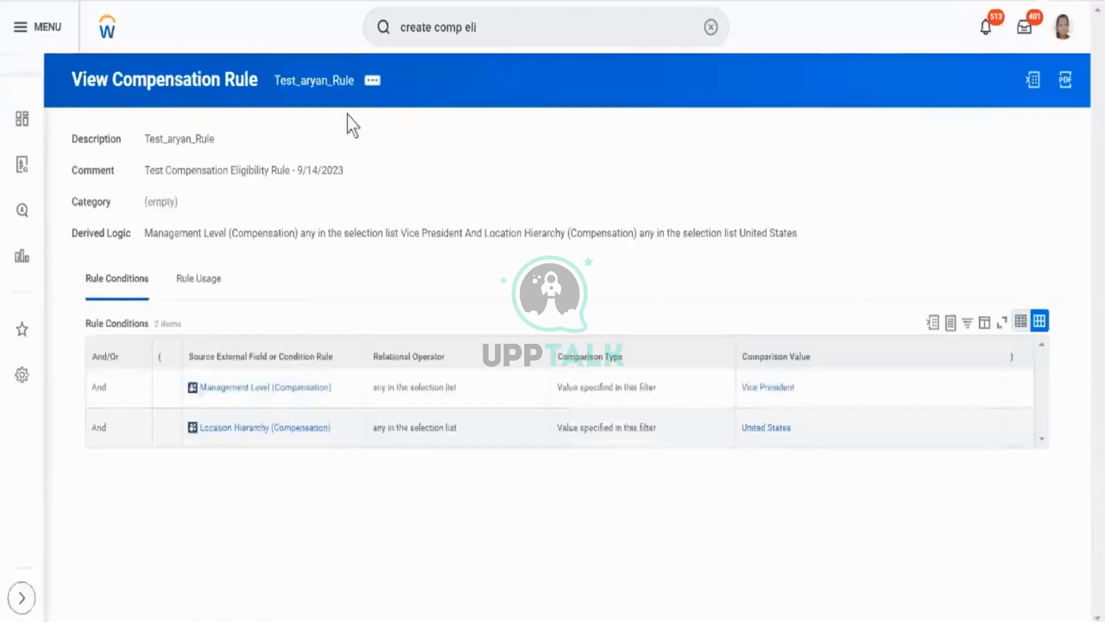
pyautogui.rightClick(305, 91)
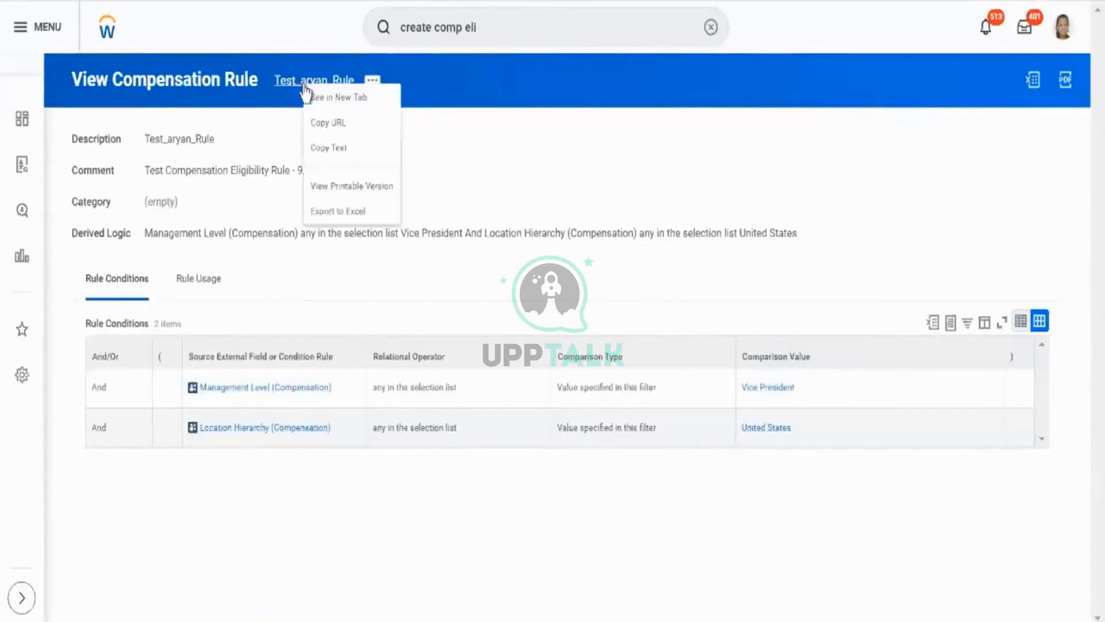
pyautogui.click(325, 148)
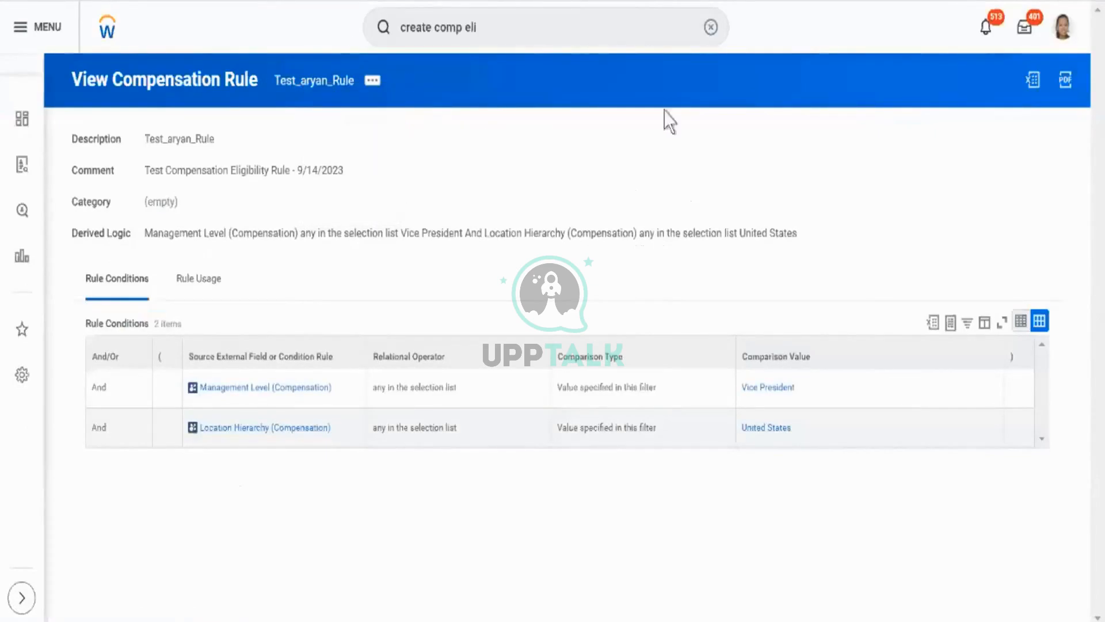
# - Copy the rule name Test_aryan_Rule from its page and add it to the salary plan's eligibility rules
pyautogui.rightClick(323, 84)
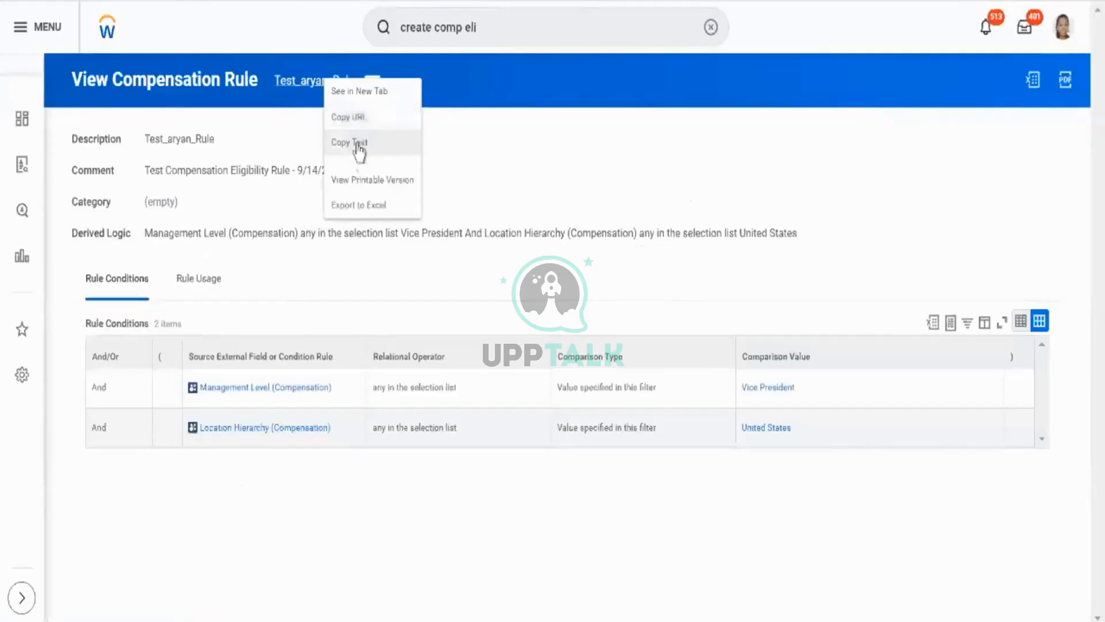
pyautogui.click(358, 153)
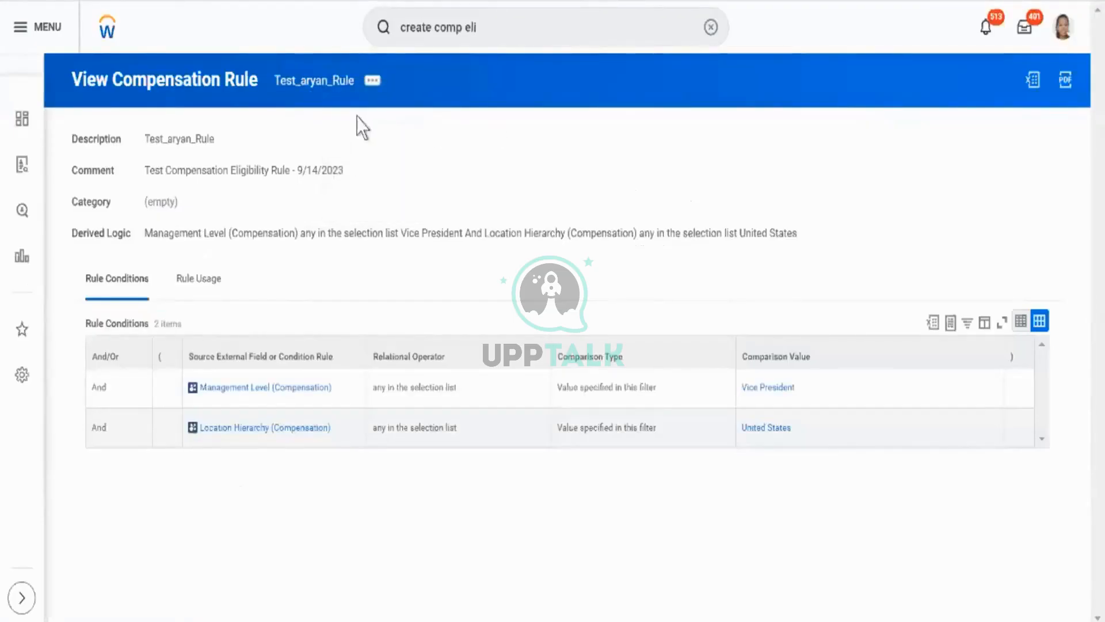
pyautogui.rightClick(325, 84)
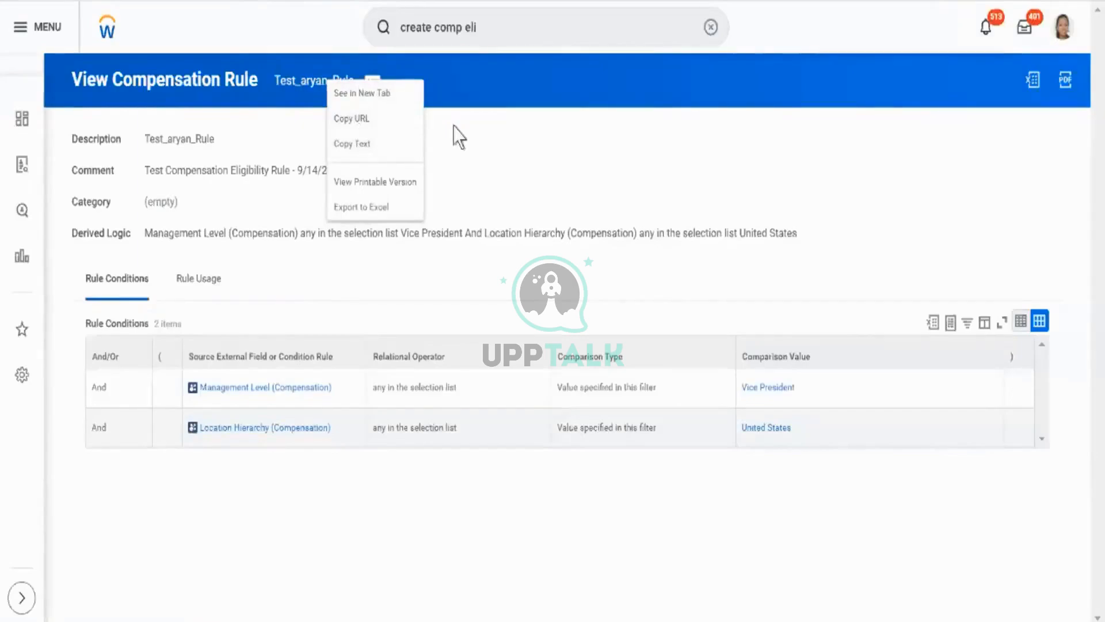
pyautogui.click(407, 147)
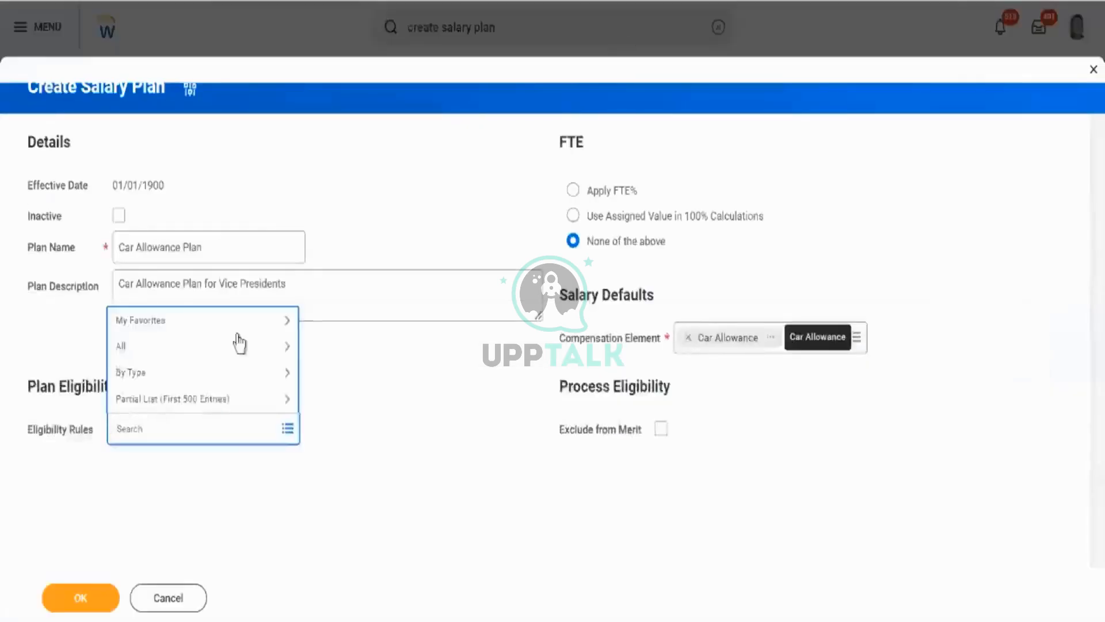
pyautogui.hotkey('ctrl', 'v')
pyautogui.press('Return')
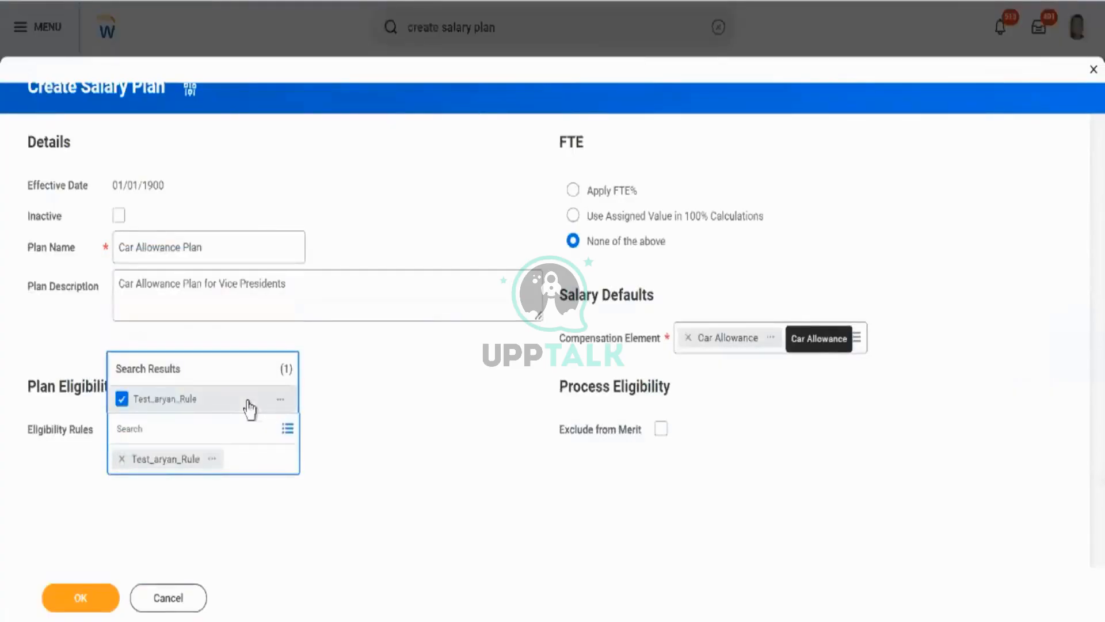
pyautogui.click(436, 402)
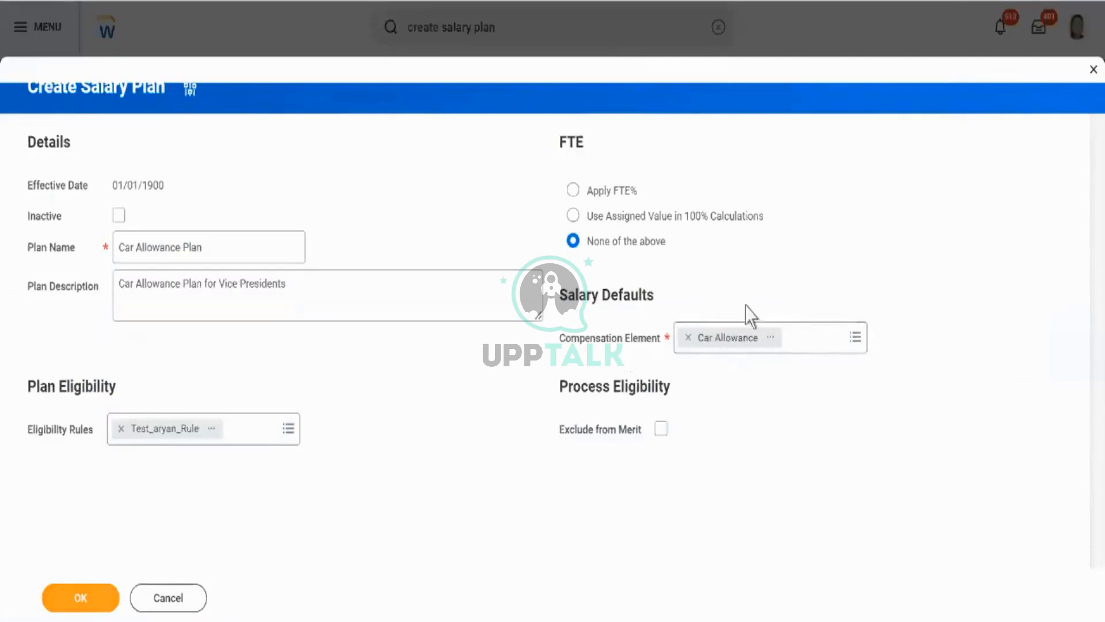
# - Open the Car Allowance compensation element on a separate page, and submit the new salary plan and open its record
pyautogui.rightClick(744, 347)
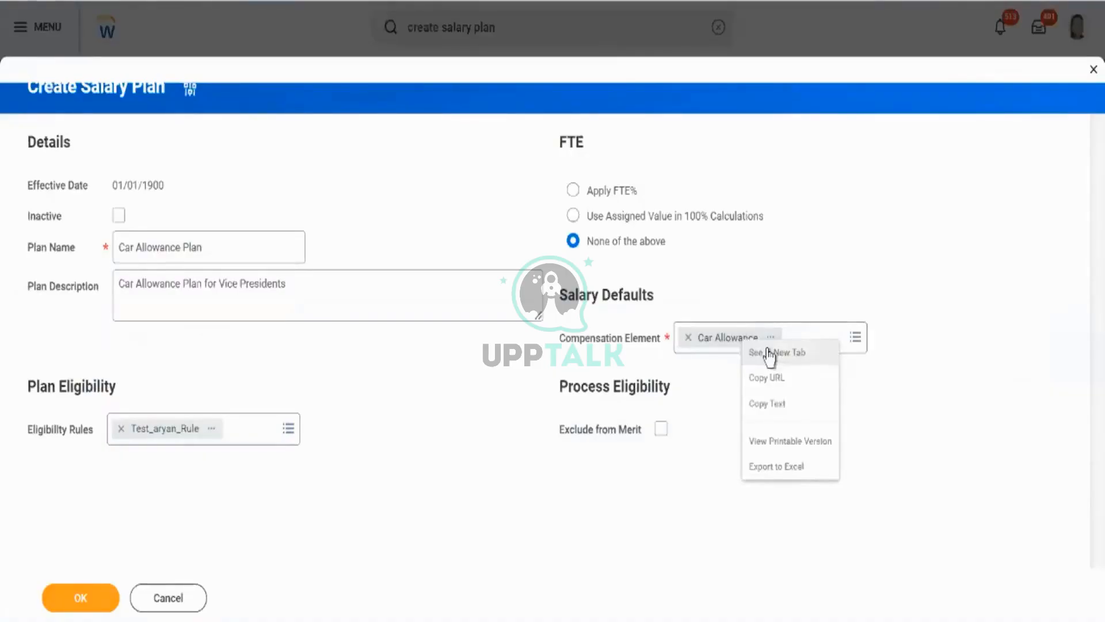
pyautogui.click(769, 351)
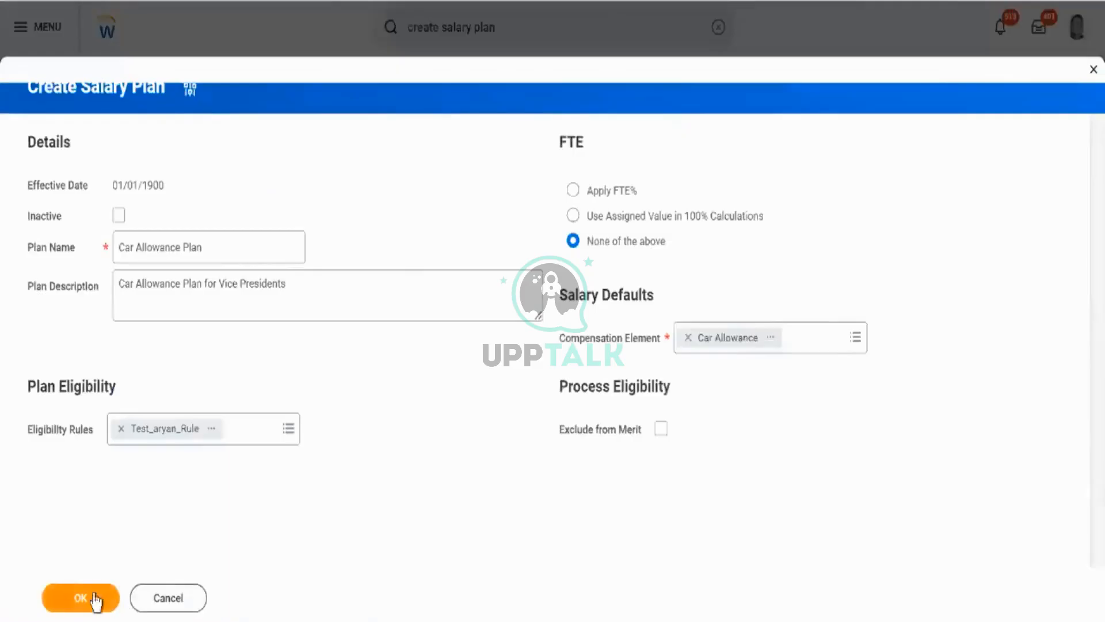
pyautogui.click(94, 596)
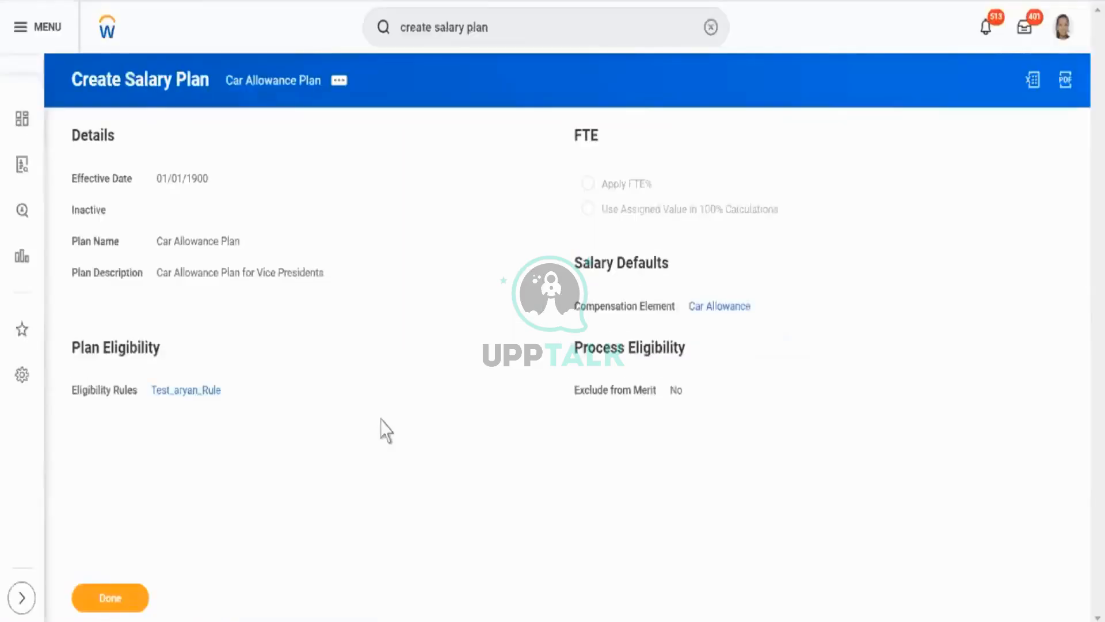
pyautogui.click(292, 82)
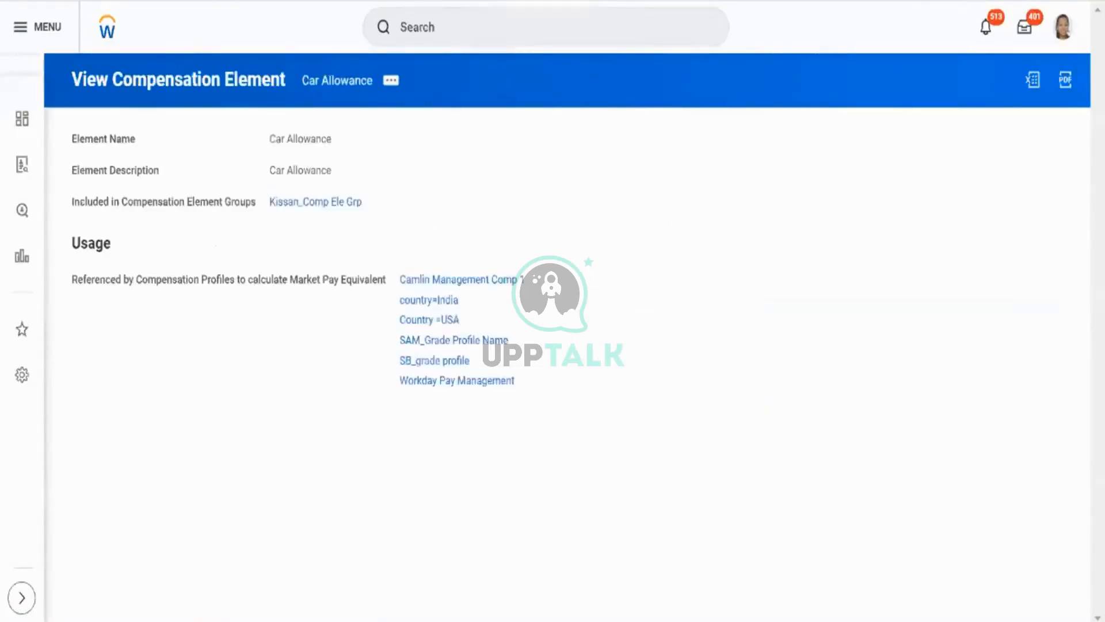
# - Find the Create Compensation Package task with "create comp pack" and start a package effective 01/01/1900
pyautogui.click(541, 18)
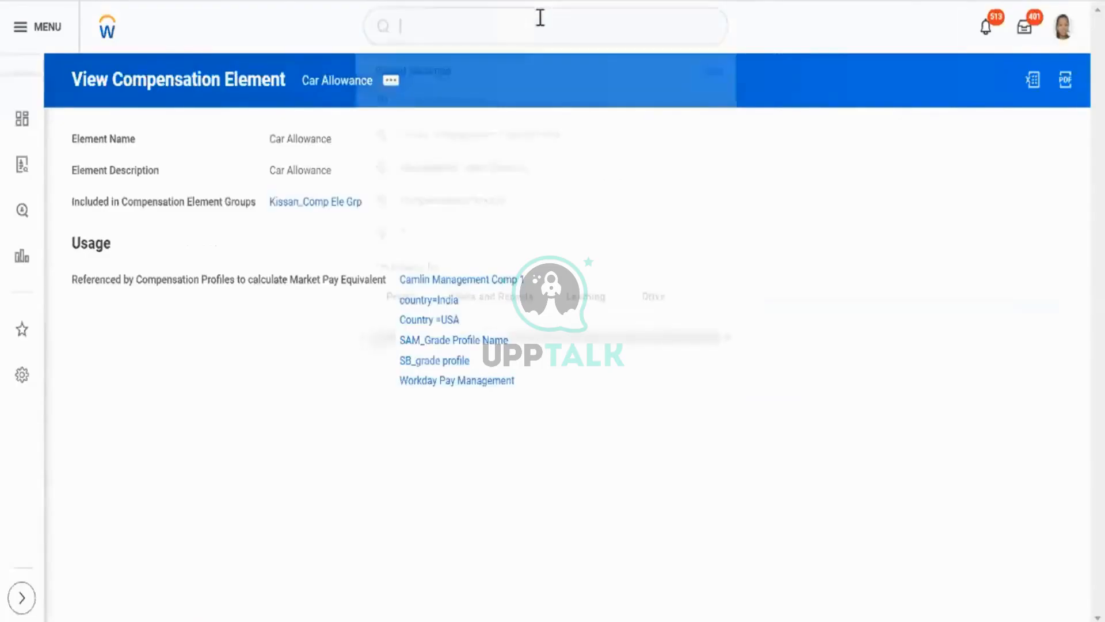
pyautogui.write('create com')
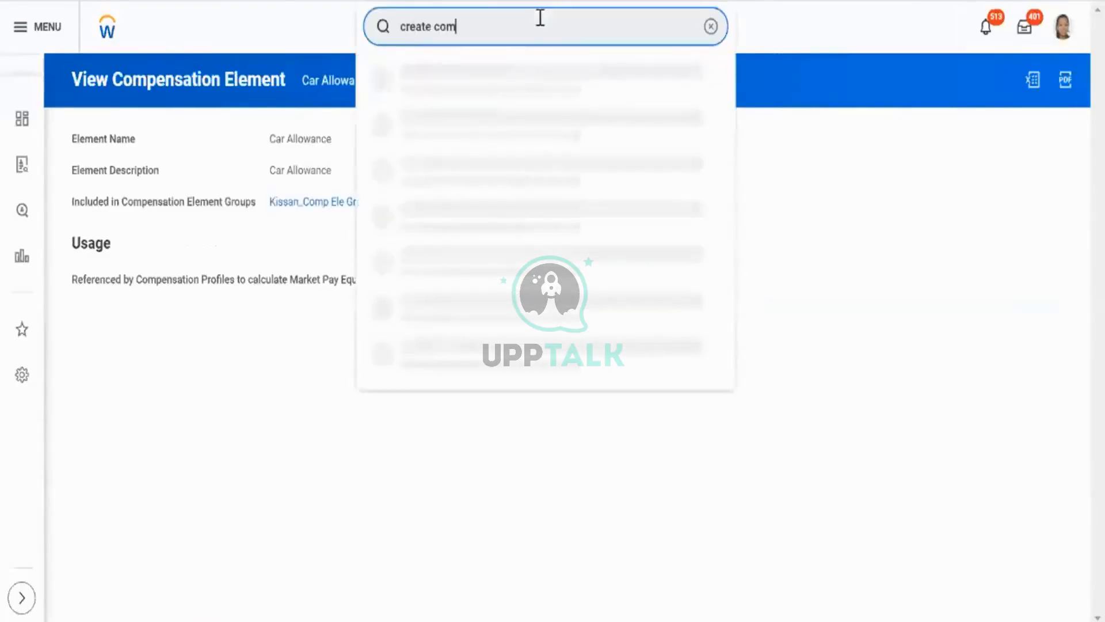
pyautogui.write('p pack')
pyautogui.click(514, 87)
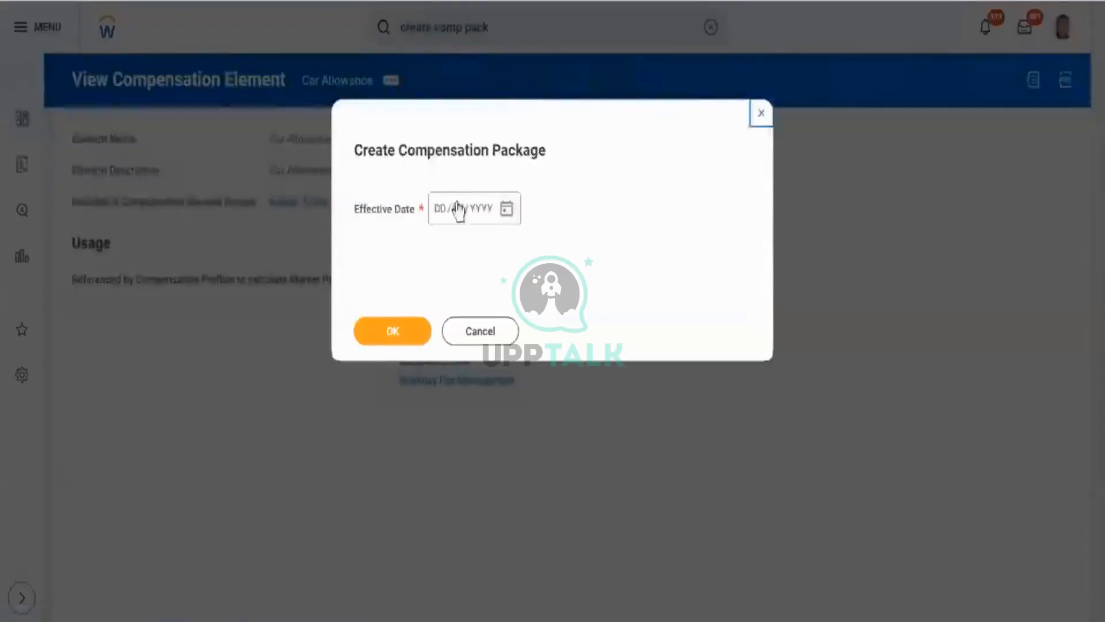
pyautogui.click(435, 212)
pyautogui.write('01/01/19')
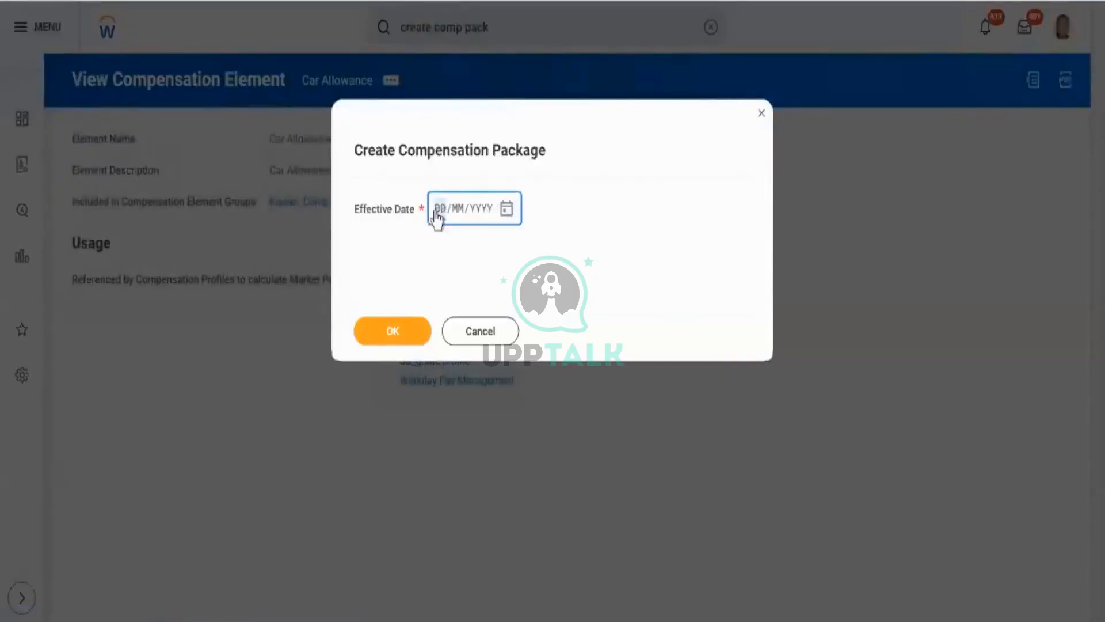
pyautogui.write('00')
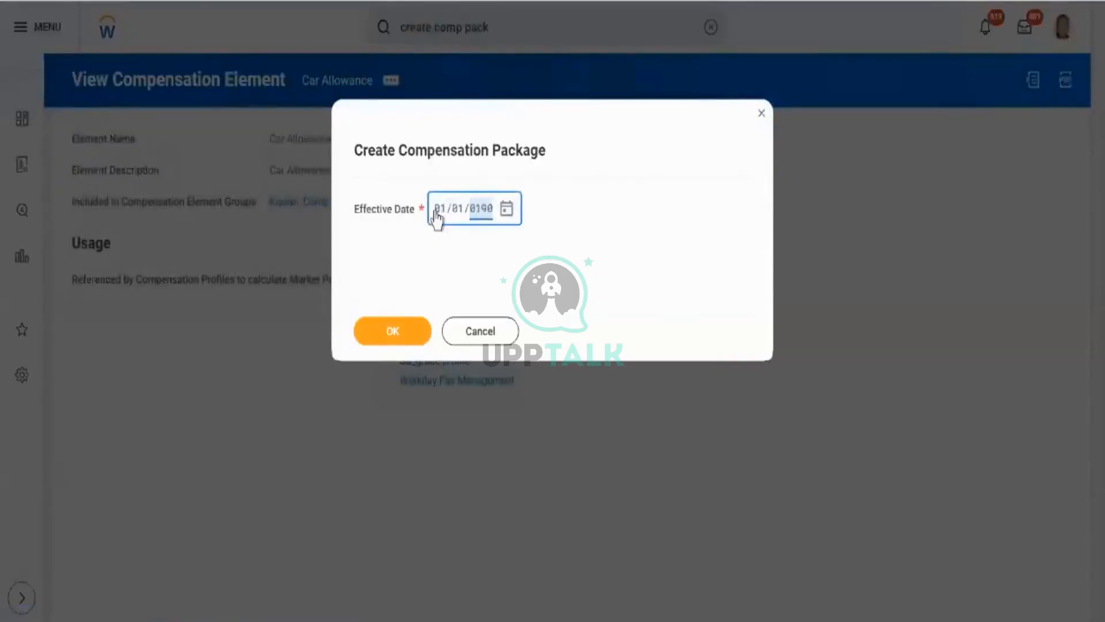
pyautogui.click(407, 343)
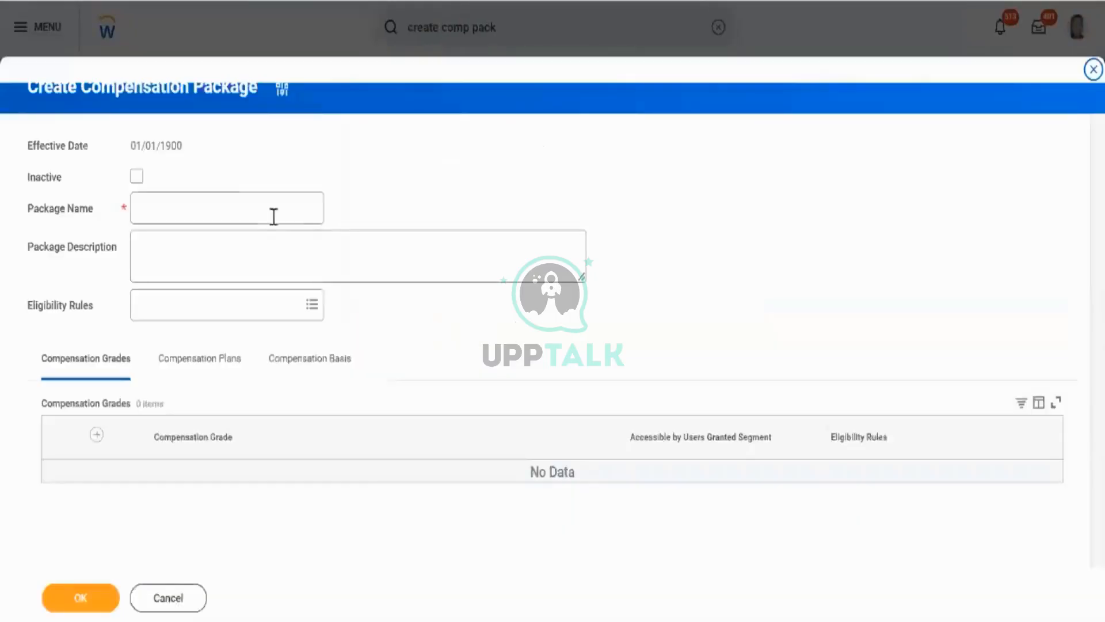
# - Name the compensation package "Test_Aryan_Car_Allowance" and describe it as "Car Allowance for VPs in US"
pyautogui.click(249, 201)
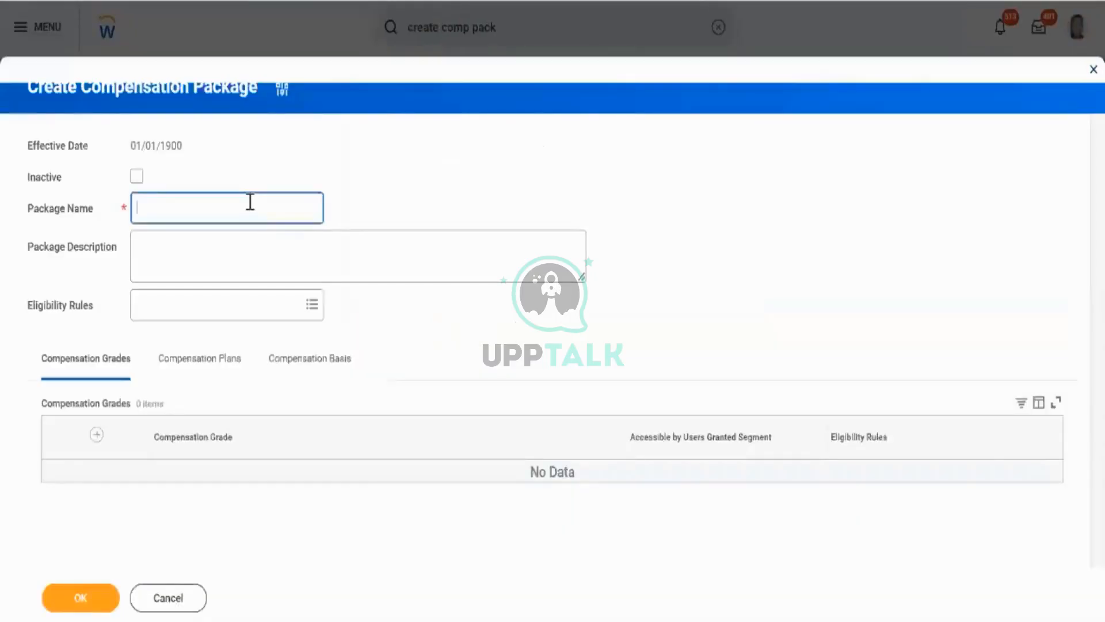
pyautogui.write('Test_Aryan_Car_Allowance')
pyautogui.press('Tab')
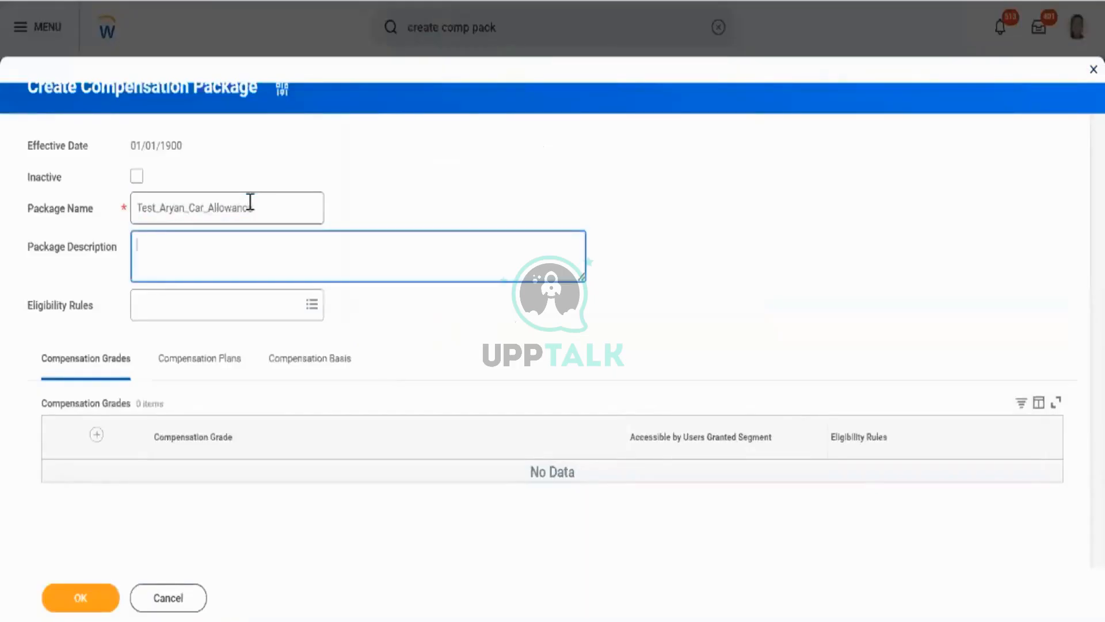
pyautogui.write('Car Allowance for VP')
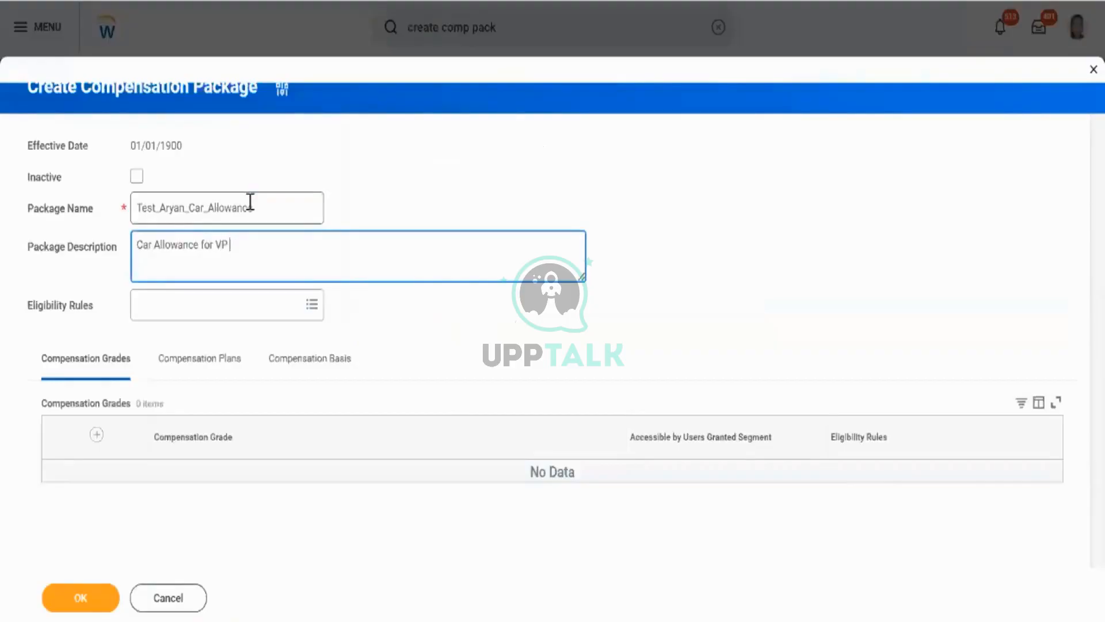
pyautogui.write('s in US')
# - Assign Test_aryan_Rule as the package's eligibility rule and review its derived logic and rule conditions
pyautogui.click(213, 313)
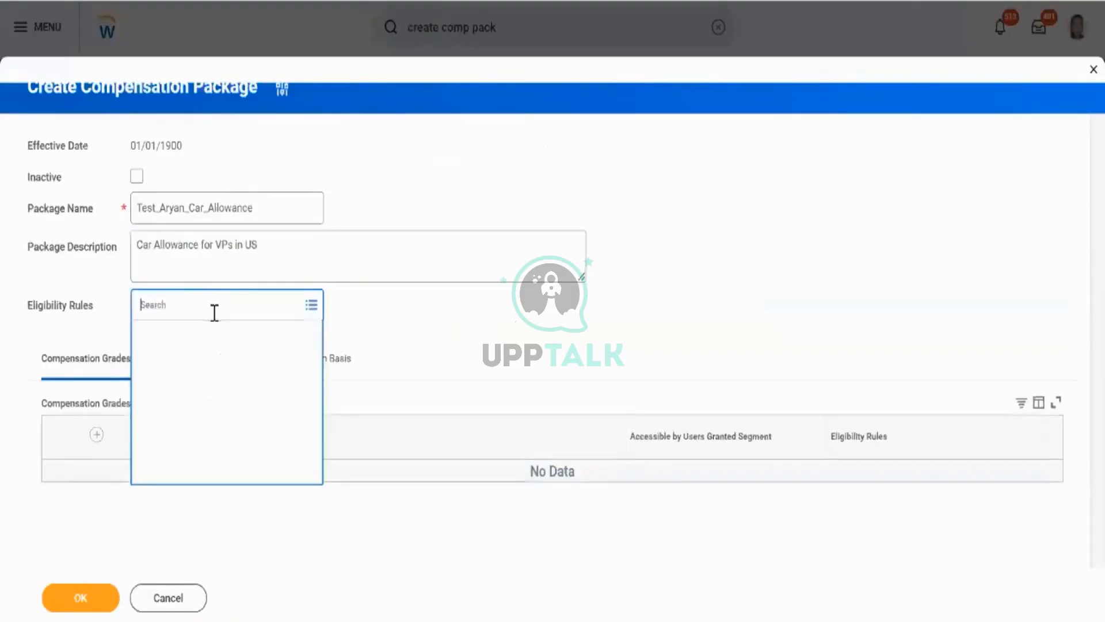
pyautogui.write('Test_aryan_Rule')
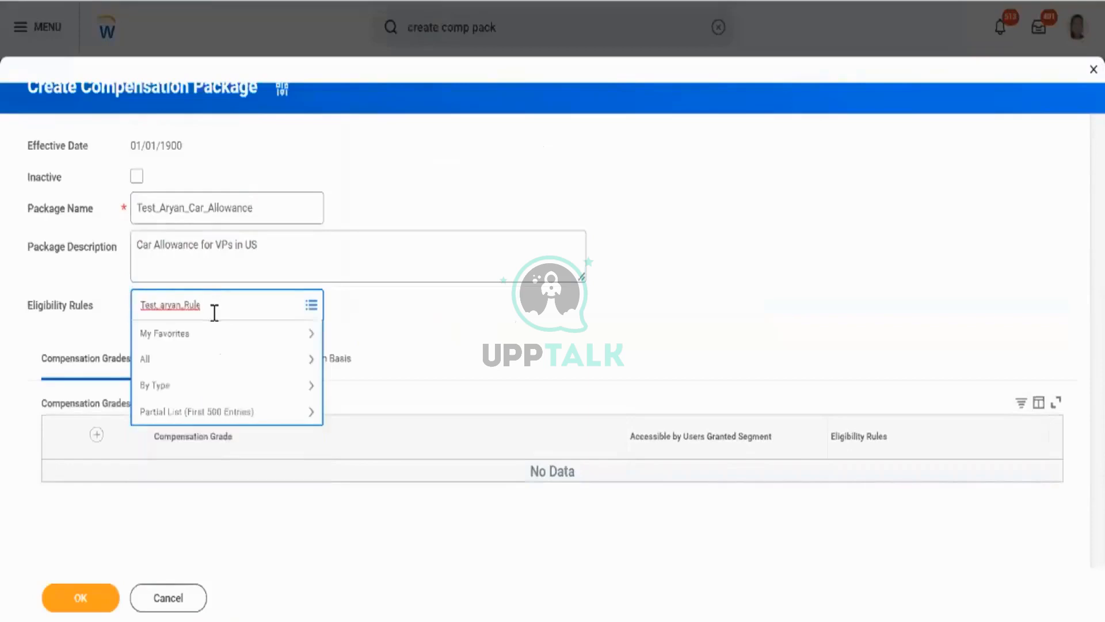
pyautogui.press('Return')
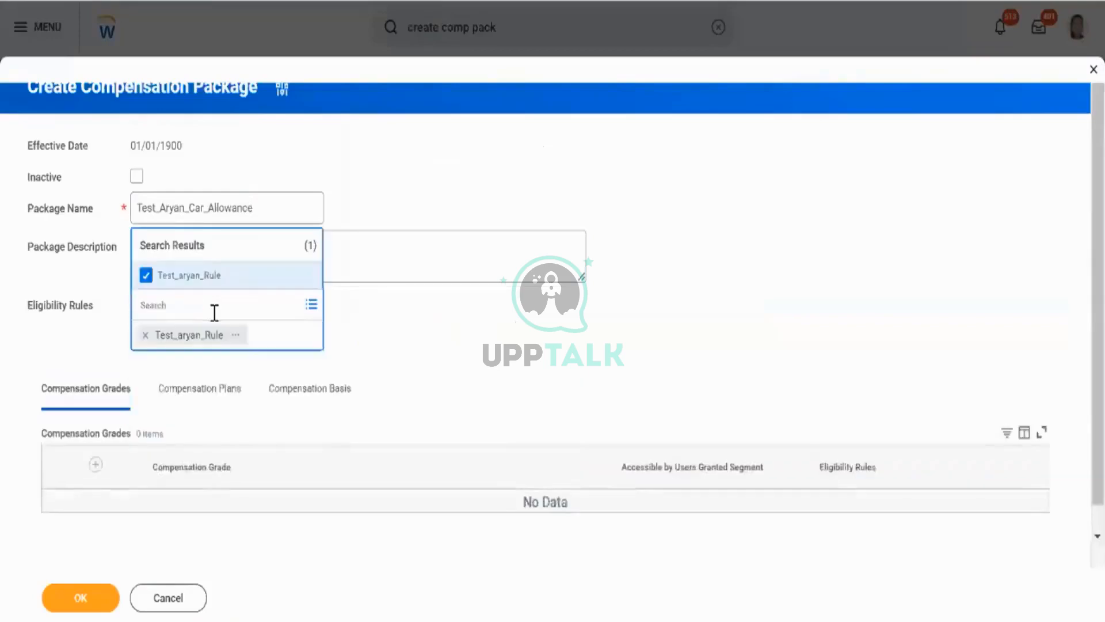
pyautogui.click(236, 335)
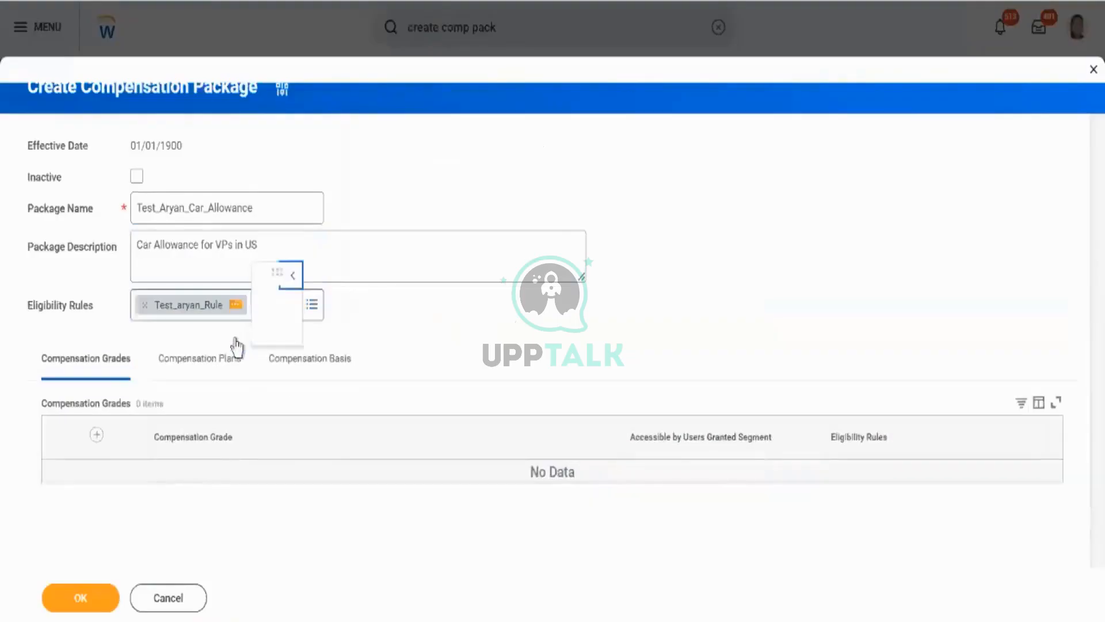
pyautogui.scroll(-1, 582, 242)
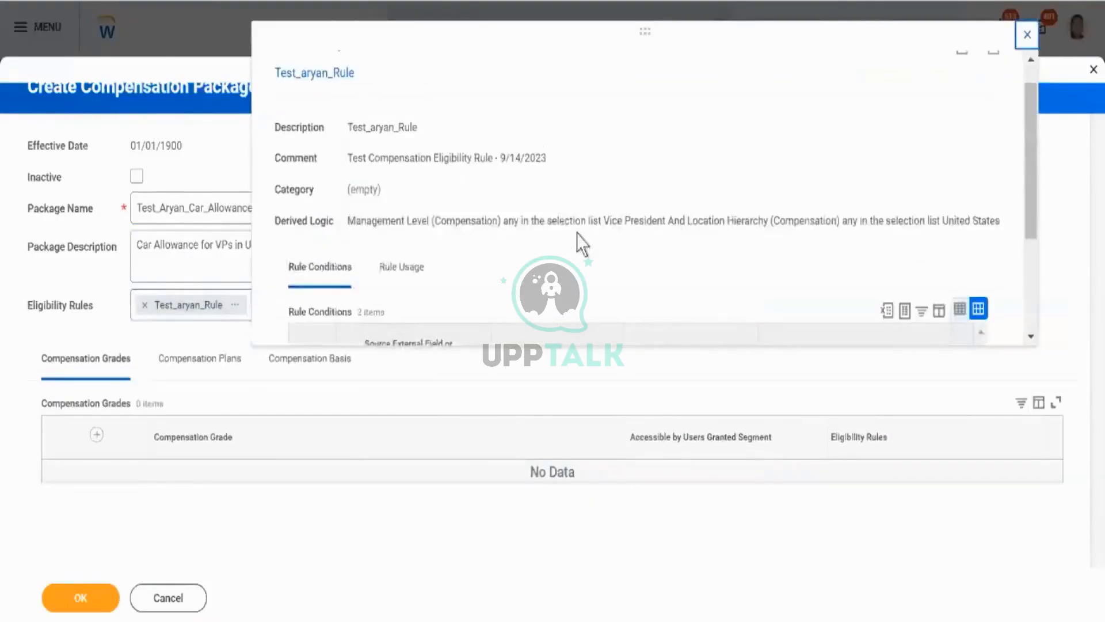
pyautogui.scroll(-3, 582, 242)
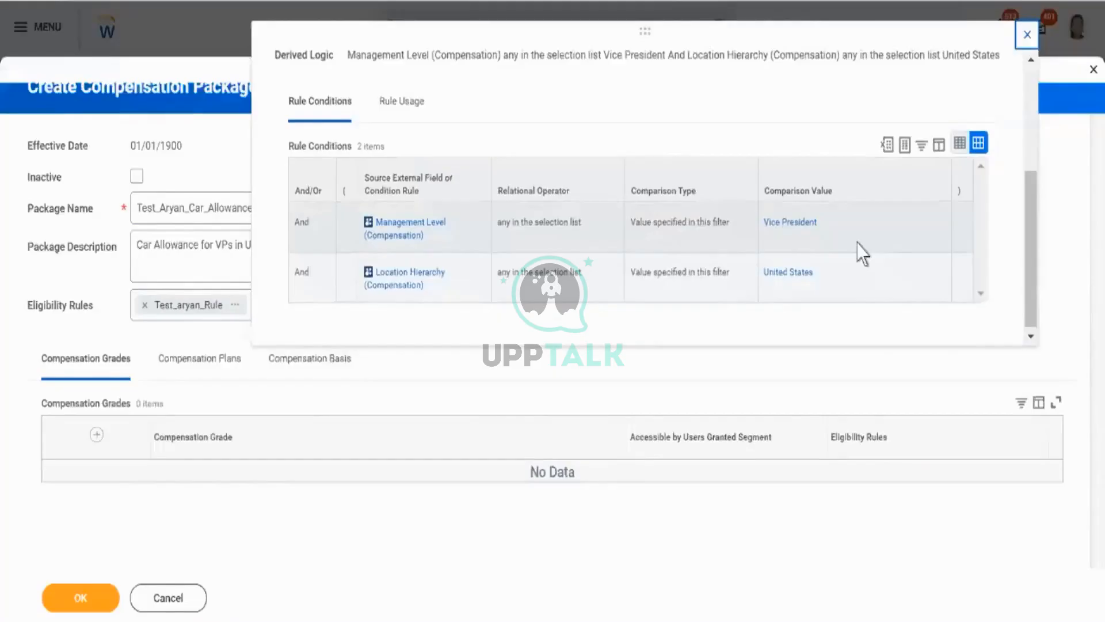
pyautogui.click(550, 386)
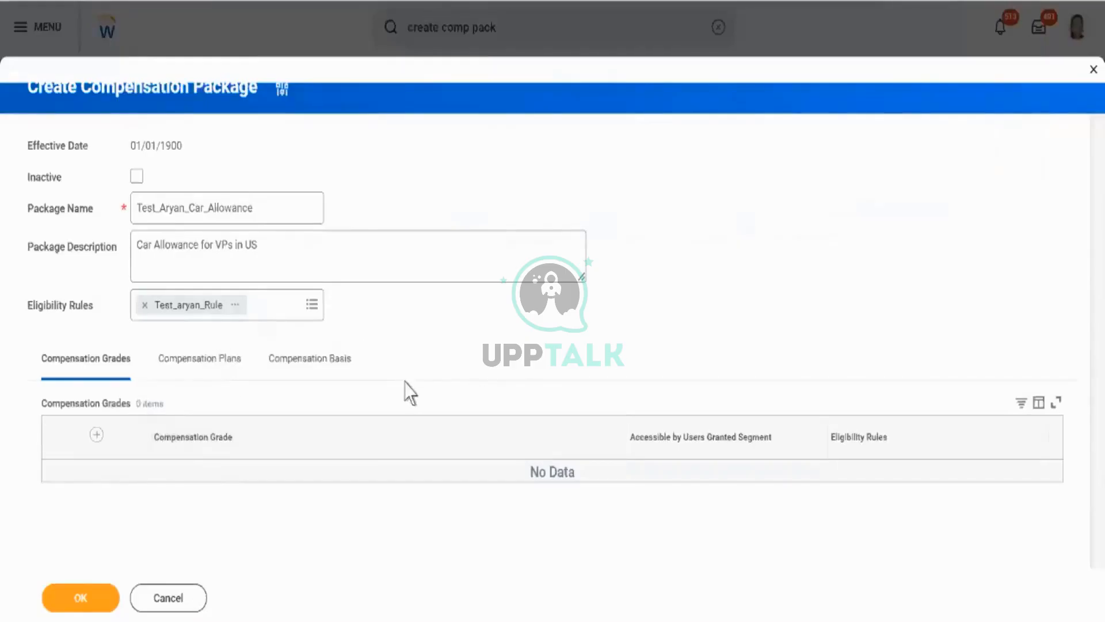
# - Add a compensation plan row to the package and search it for the name Car Allowance Plan copied from the salary plan's page
pyautogui.click(215, 363)
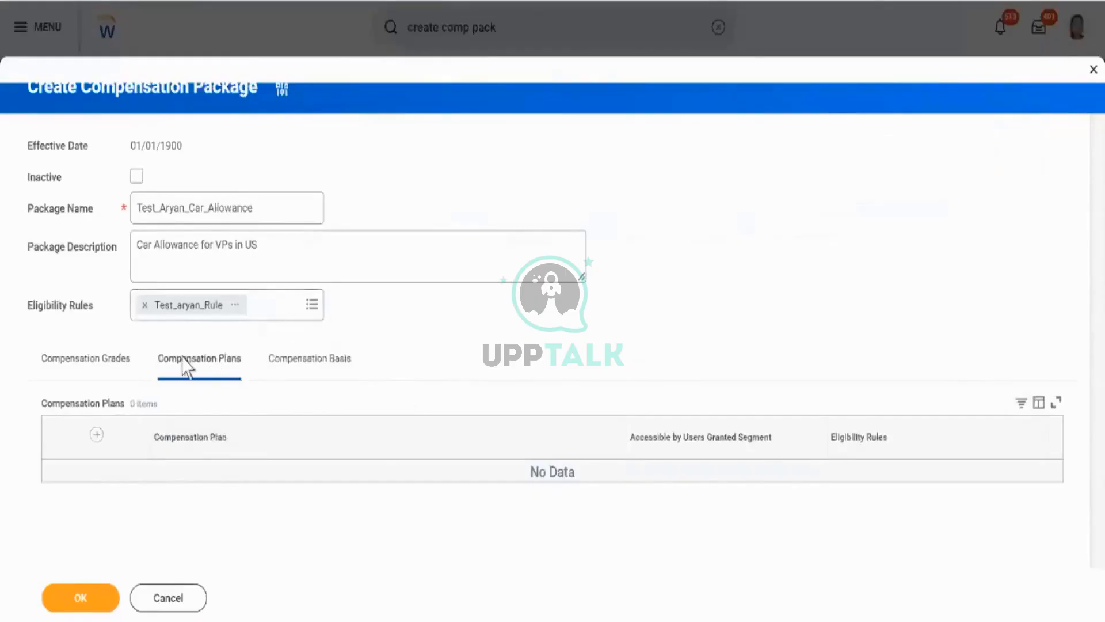
pyautogui.click(96, 436)
pyautogui.scroll(-1, 357, 321)
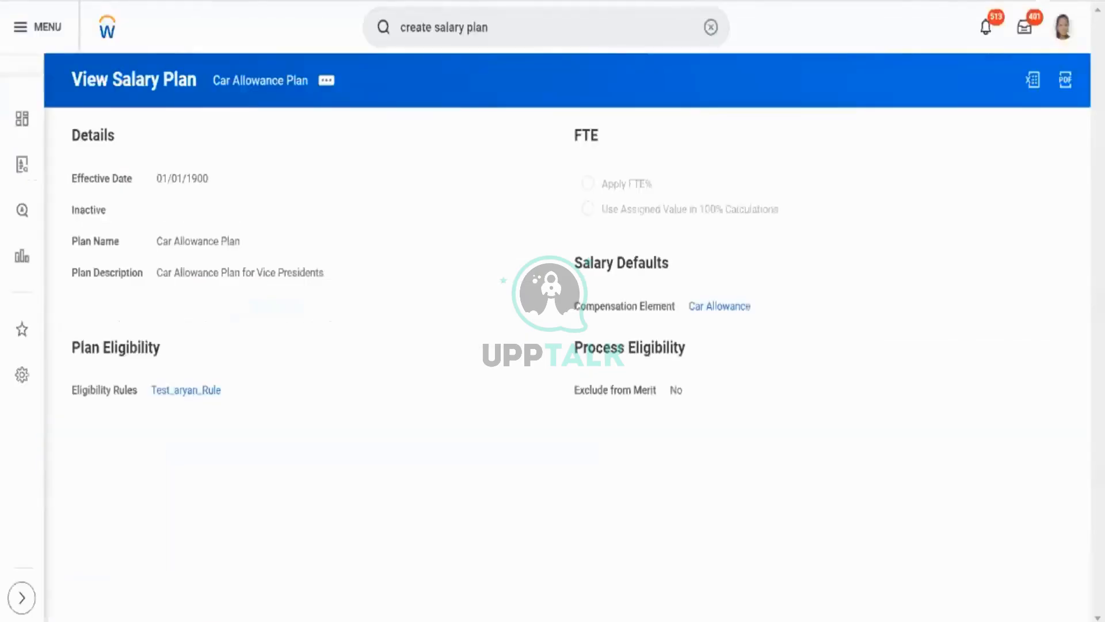
pyautogui.rightClick(282, 90)
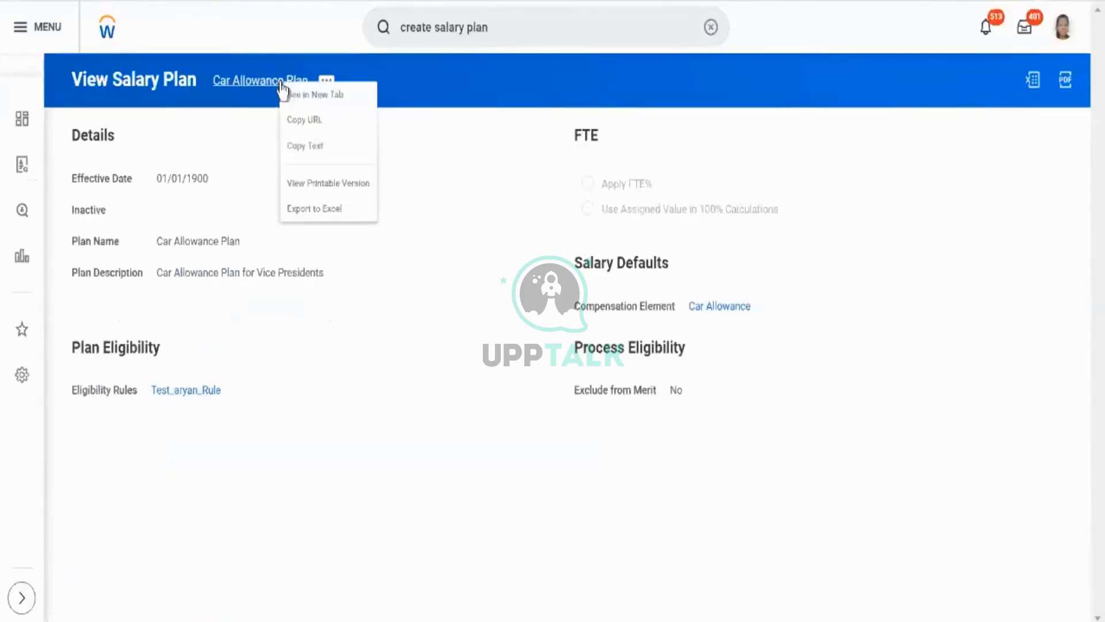
pyautogui.click(309, 149)
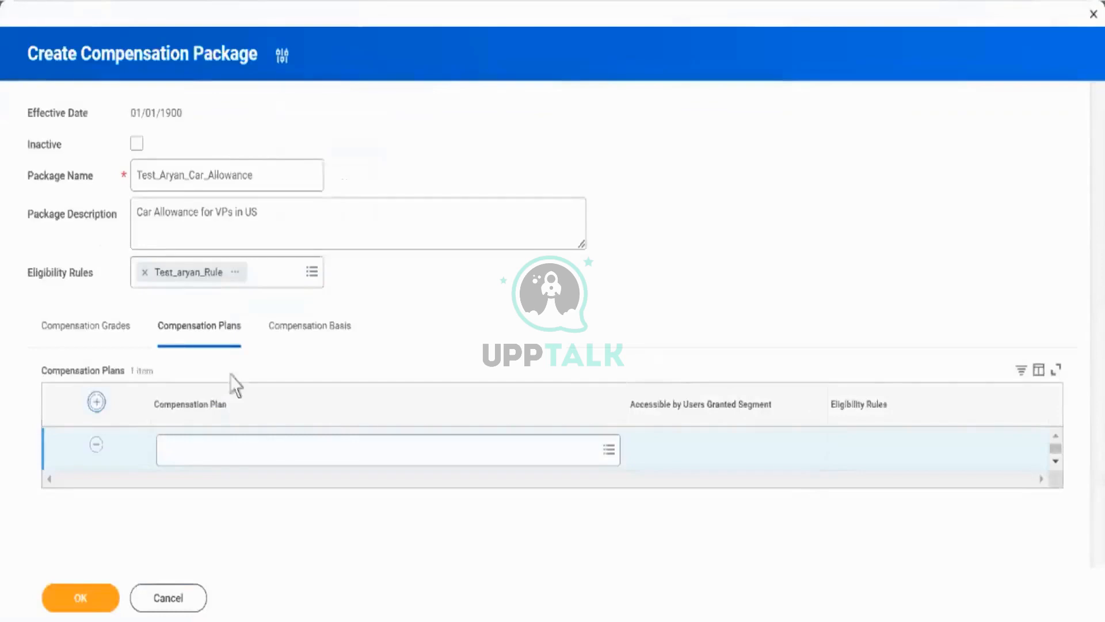
pyautogui.click(271, 446)
pyautogui.hotkey('ctrl', 'v')
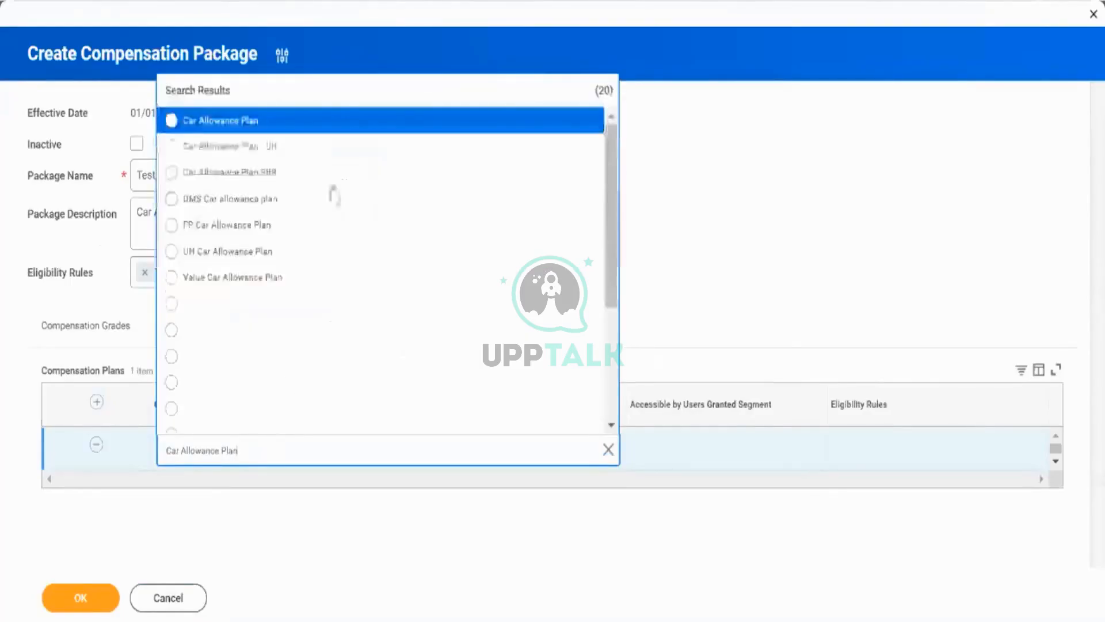
# - Preview the Car Allowance Plan result and look through the plans matching "Car Allowance" for the package's plan row
pyautogui.moveTo(586, 133)
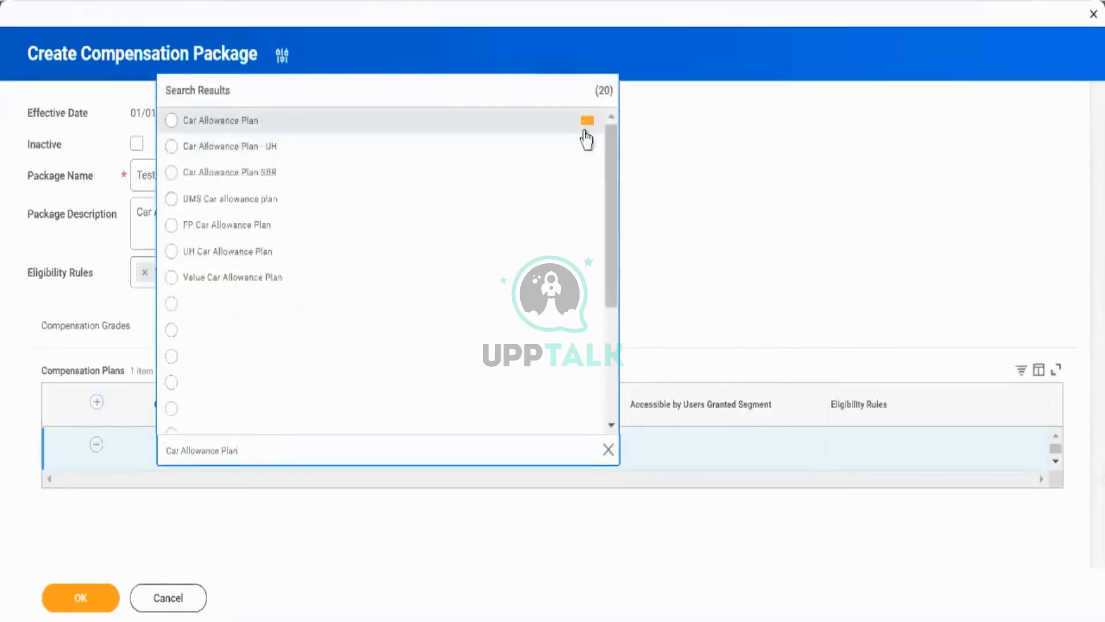
pyautogui.click(587, 123)
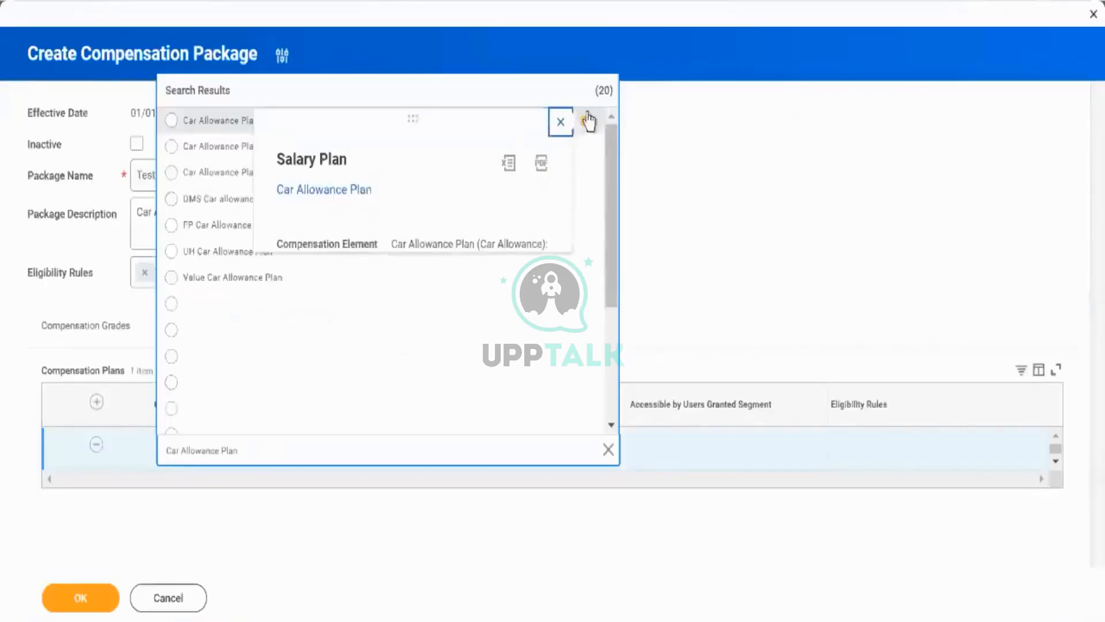
pyautogui.click(562, 123)
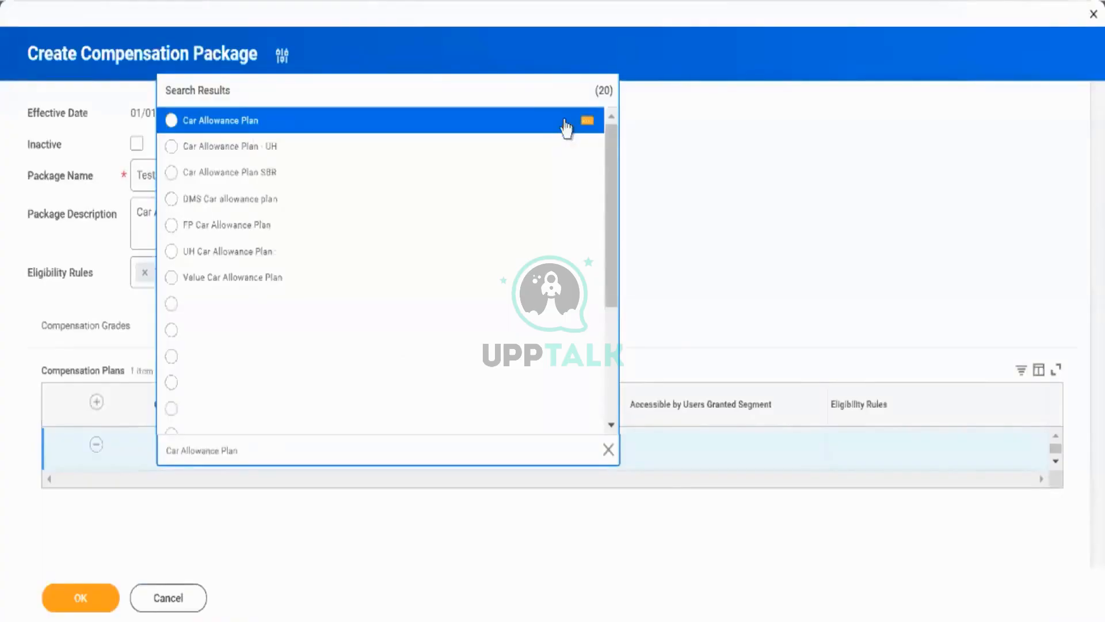
pyautogui.scroll(-5, 473, 203)
pyautogui.press('Return')
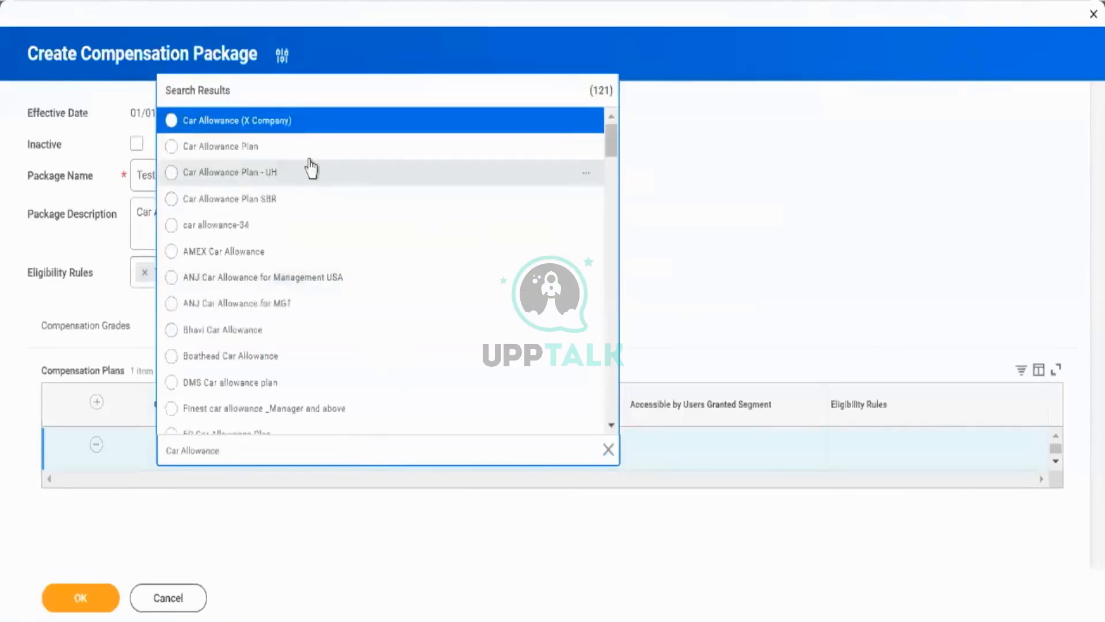
pyautogui.scroll(-5, 312, 168)
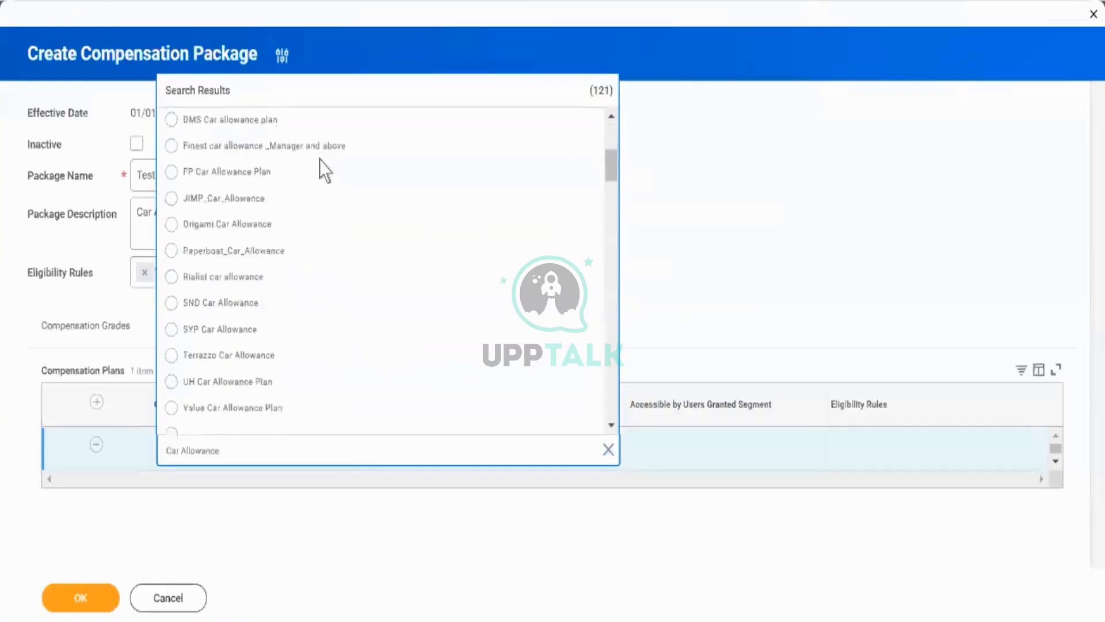
pyautogui.scroll(-4, 321, 161)
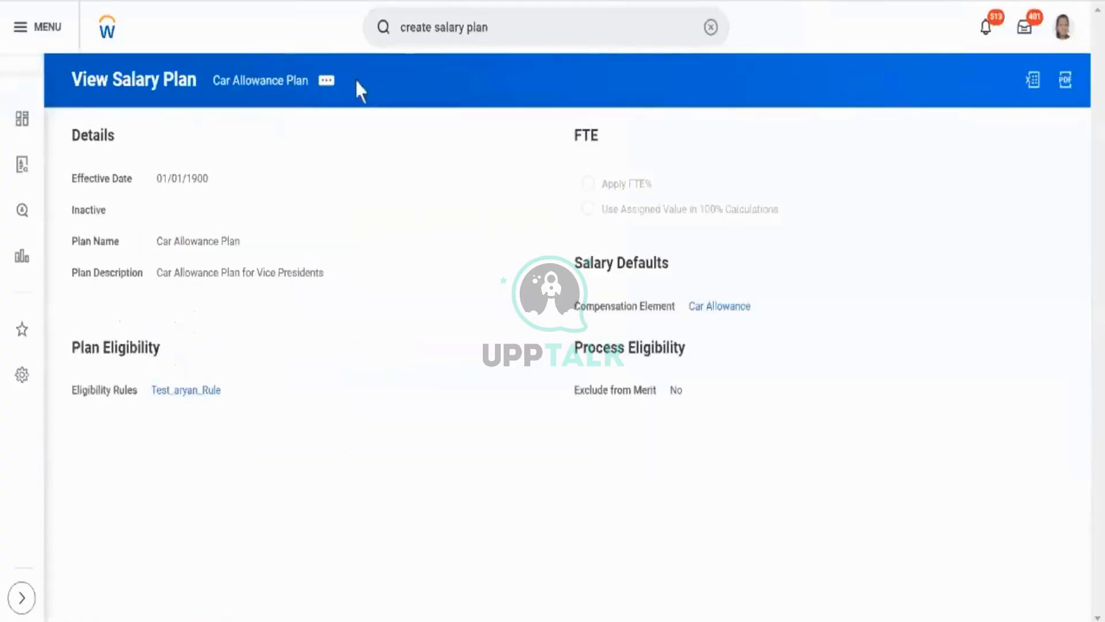
# - Edit the Car Allowance Plan salary plan effective 01/01/1900 and rename it "Car Allowance Plan Aryan"
pyautogui.click(325, 83)
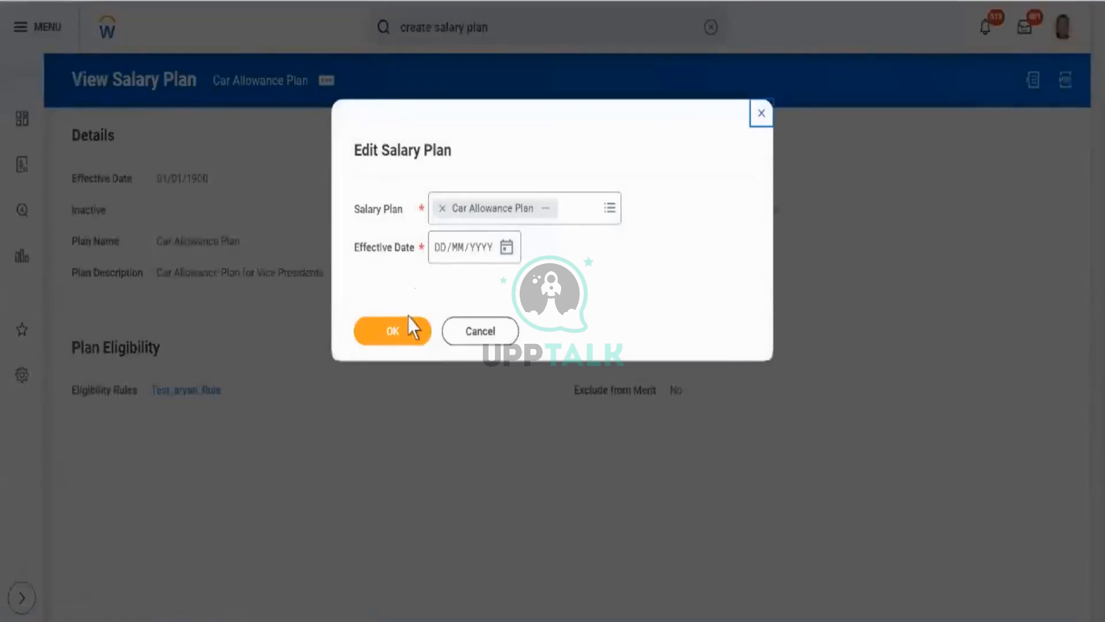
pyautogui.click(409, 331)
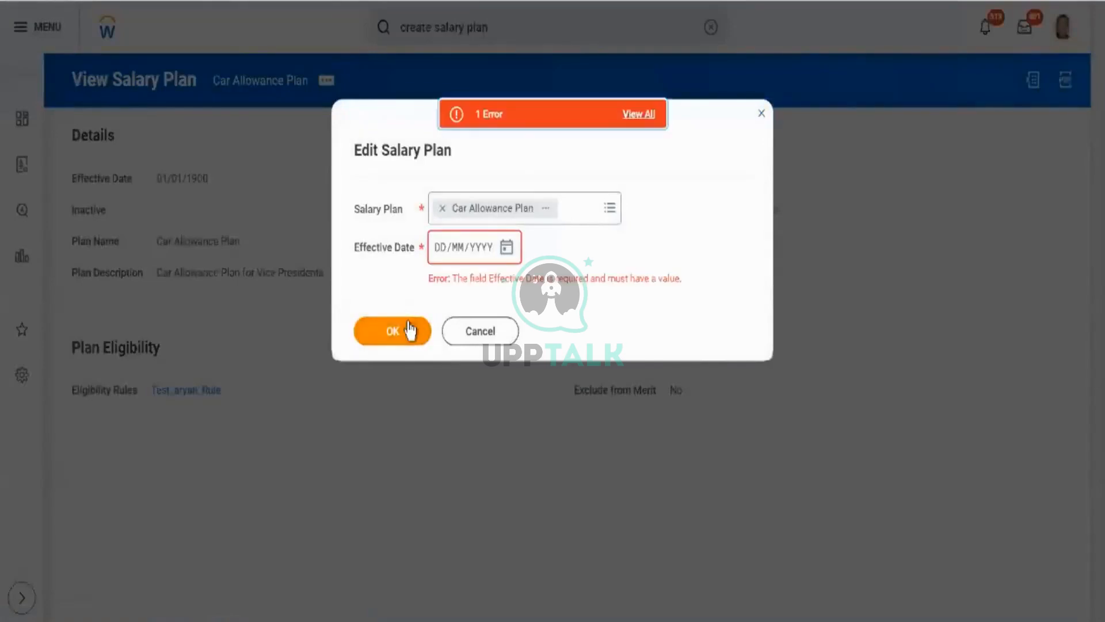
pyautogui.click(436, 253)
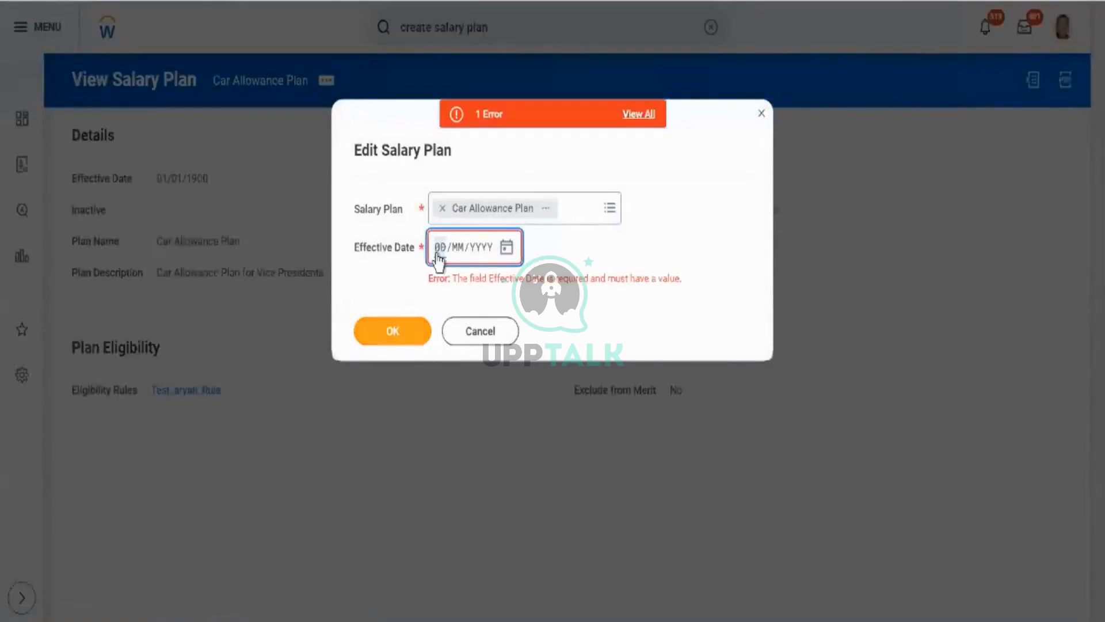
pyautogui.write('01/01/1900')
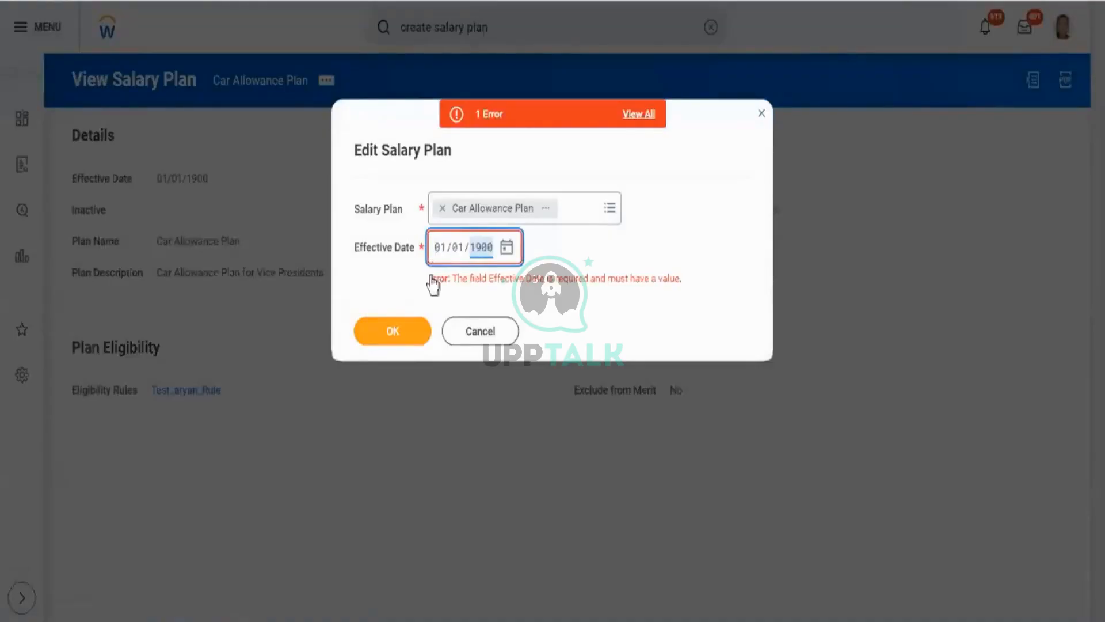
pyautogui.click(409, 331)
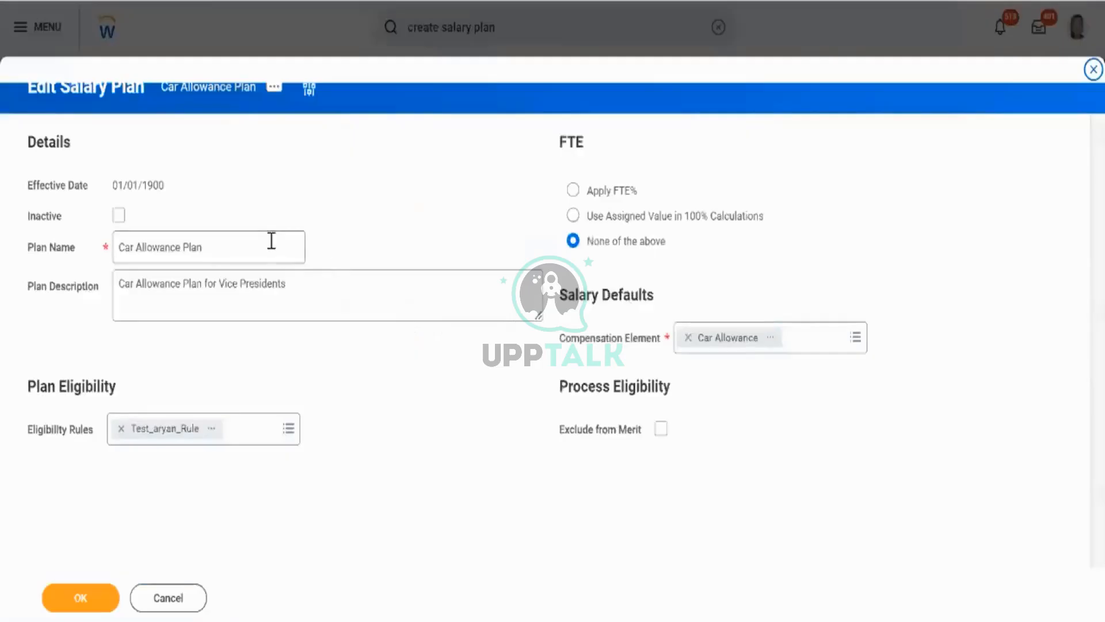
pyautogui.click(271, 239)
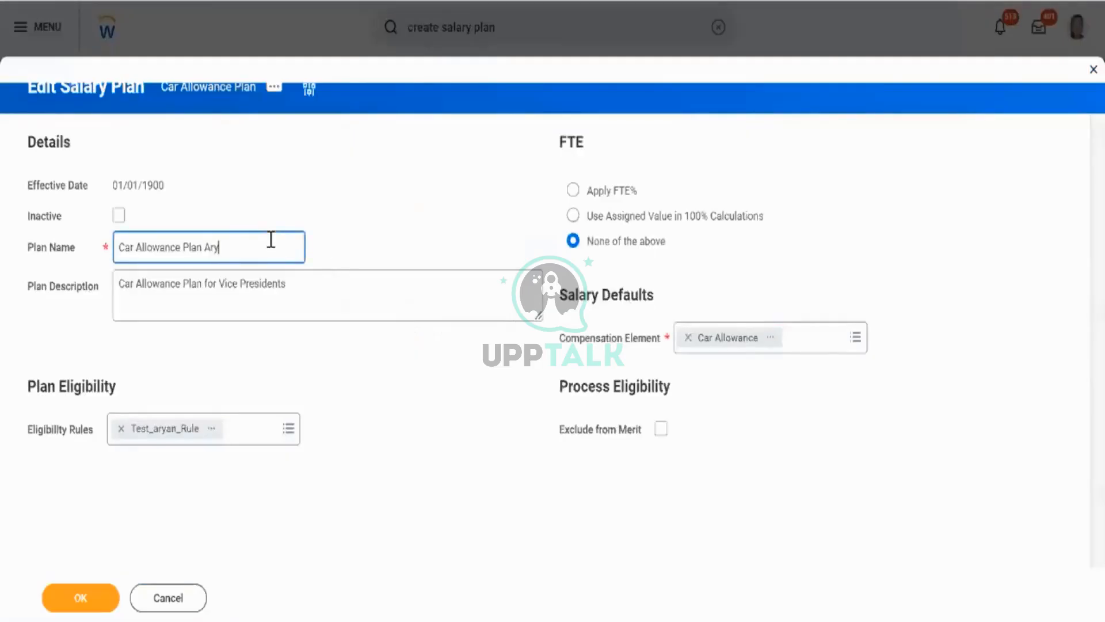
pyautogui.click(103, 606)
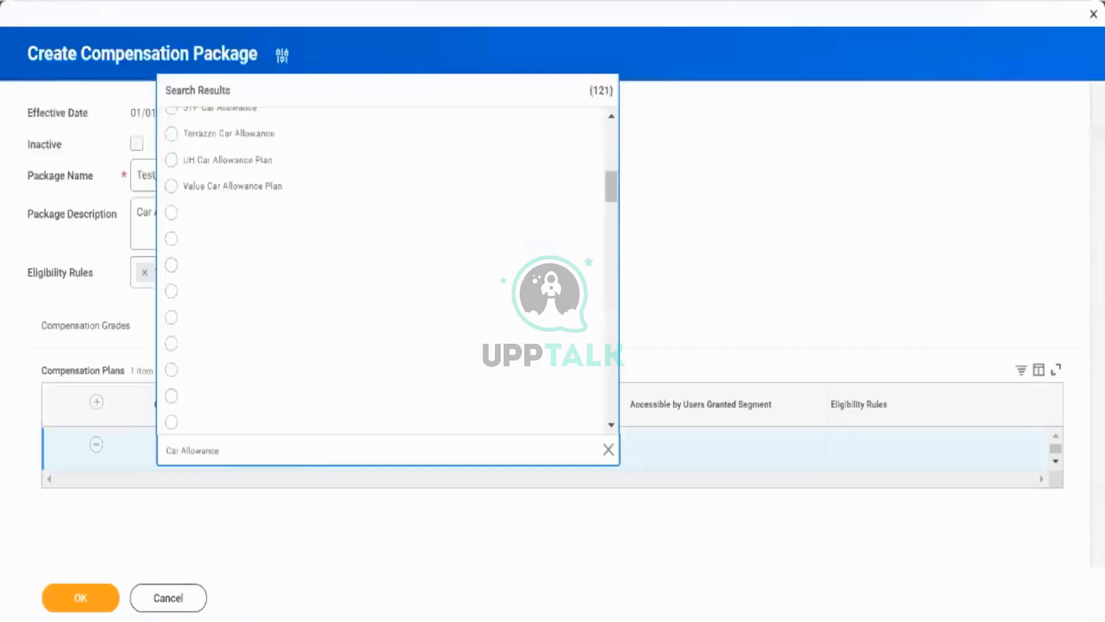
# - Find Car Allowance Plan Aryan with "aryan", assign it to the package's plan row and save the compensation package
pyautogui.click(306, 447)
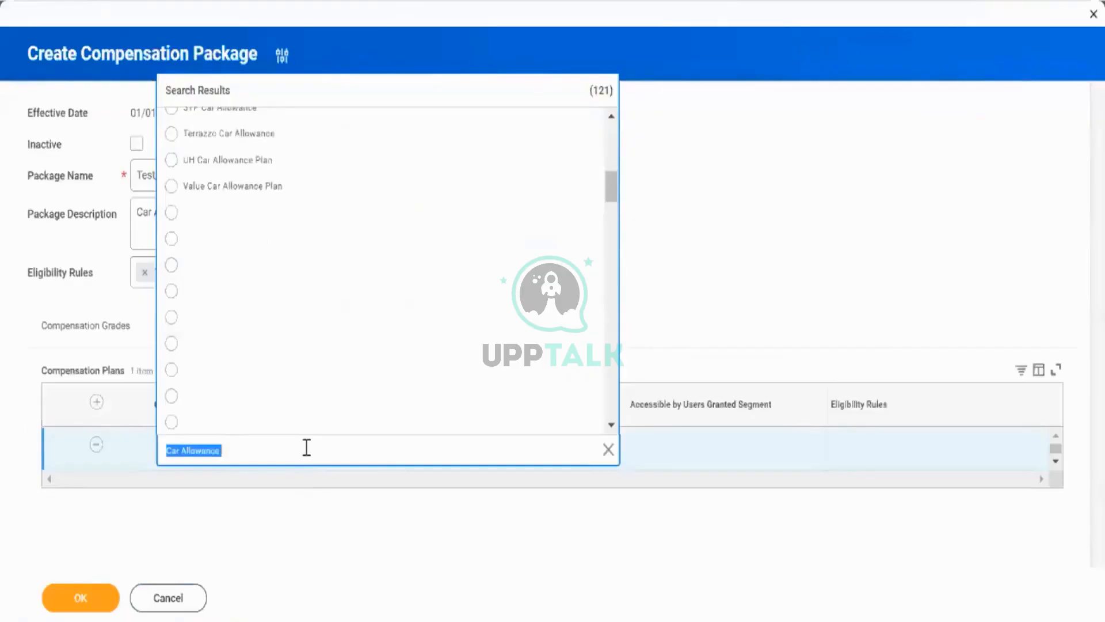
pyautogui.write('aryan')
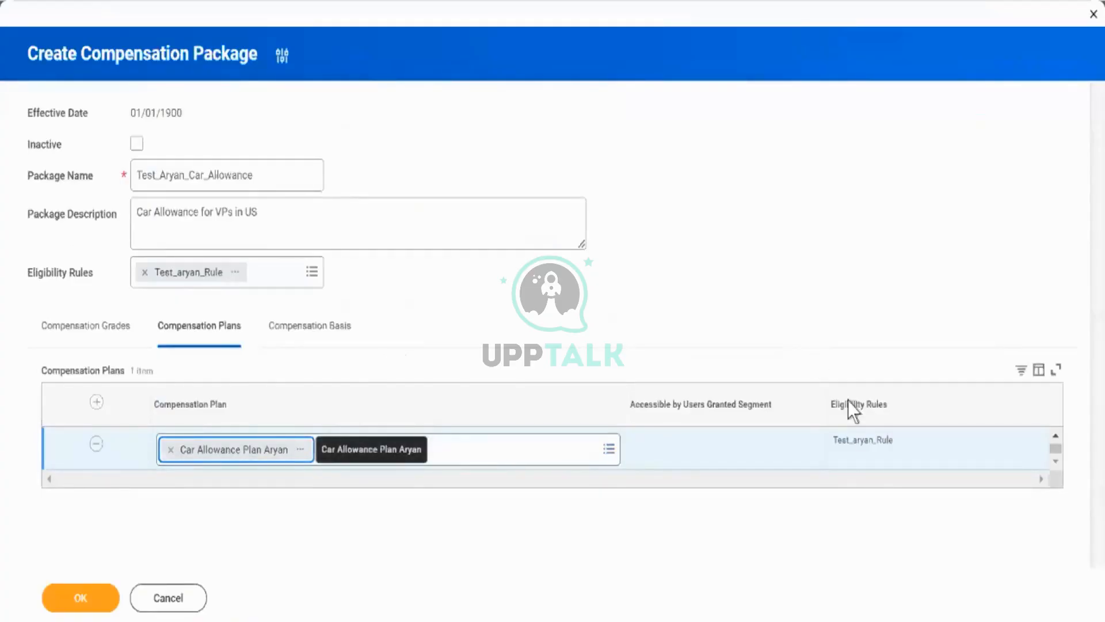
pyautogui.click(809, 290)
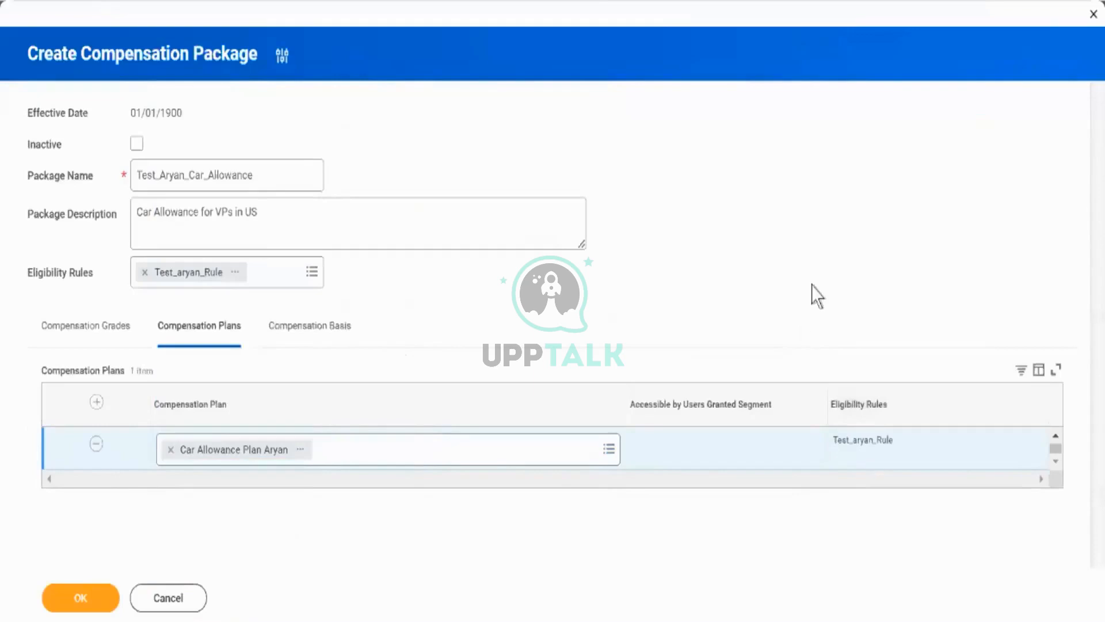
pyautogui.click(81, 598)
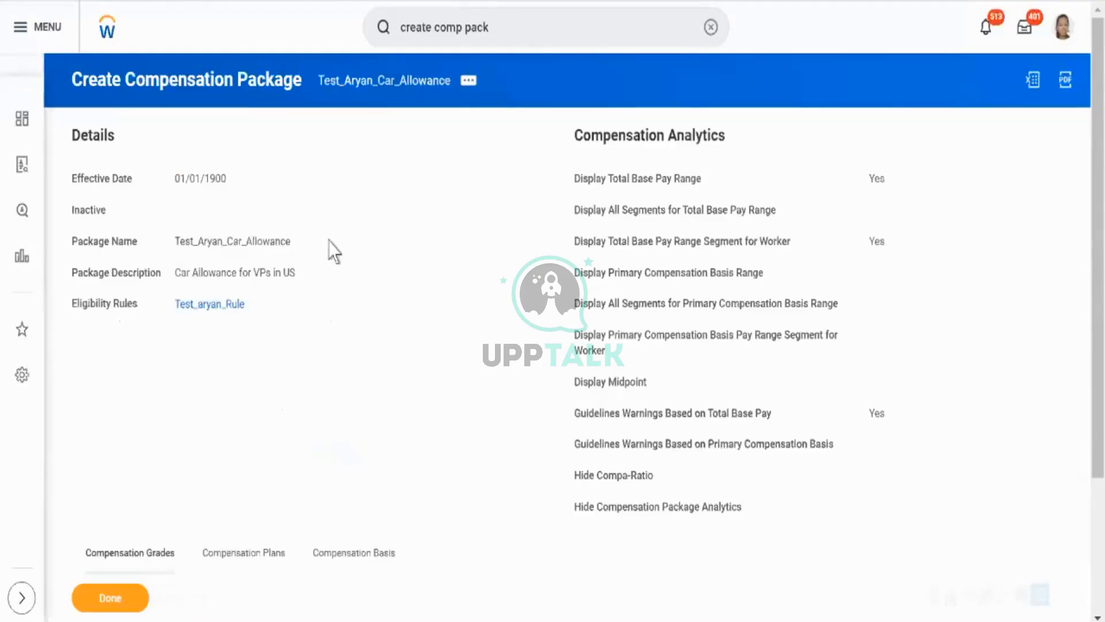
# - Review the compensation plans, compensation basis and compensation grades of the saved package
pyautogui.scroll(-3, 344, 252)
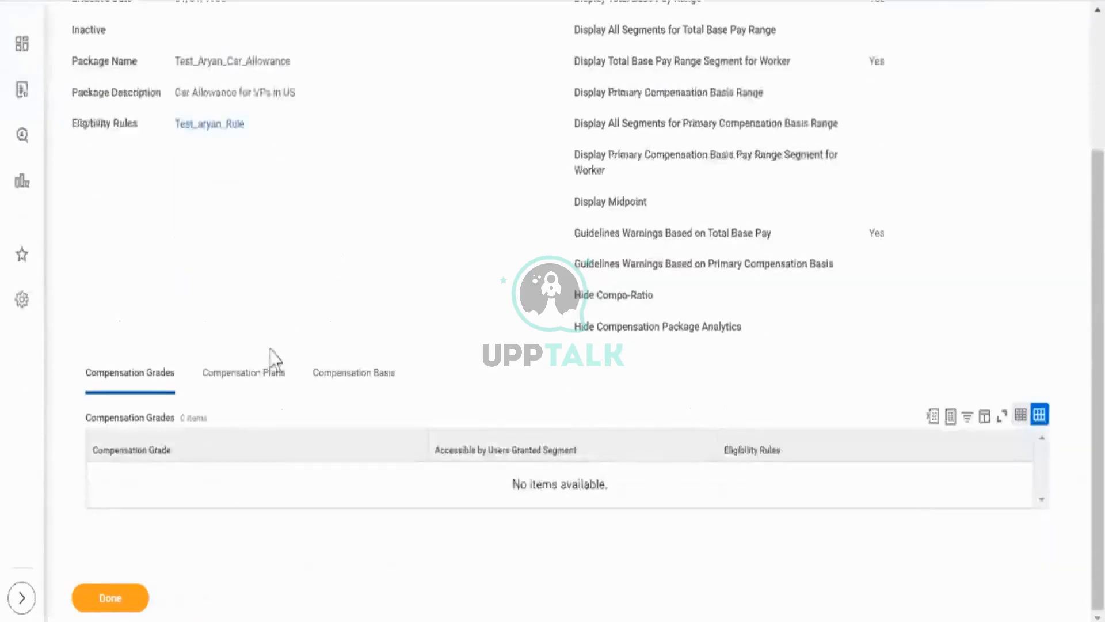
pyautogui.click(269, 373)
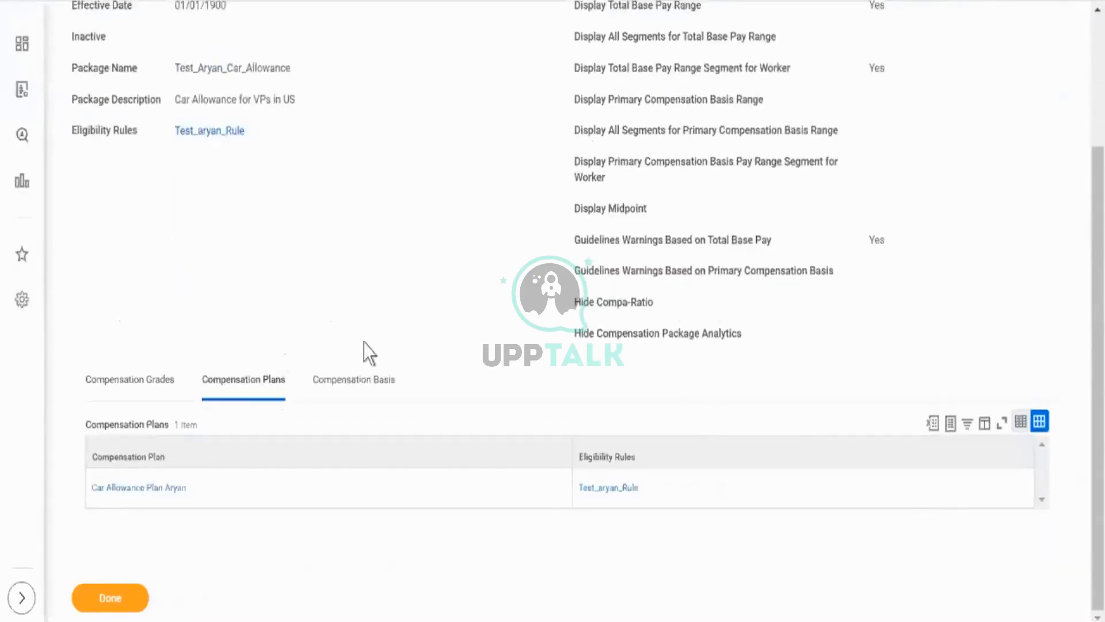
pyautogui.click(386, 385)
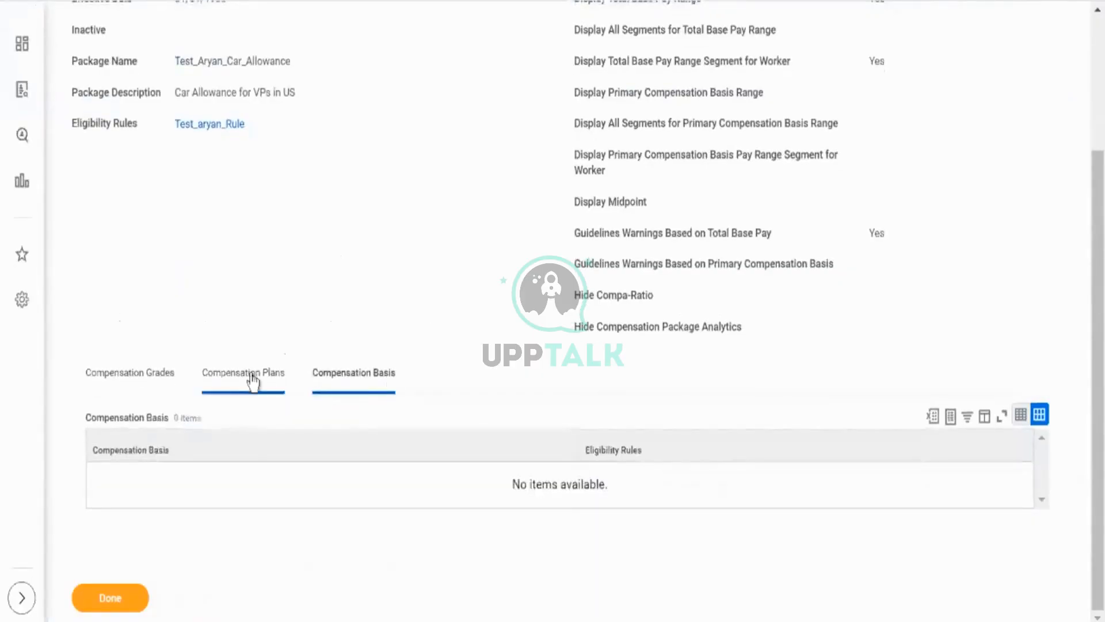
pyautogui.click(167, 385)
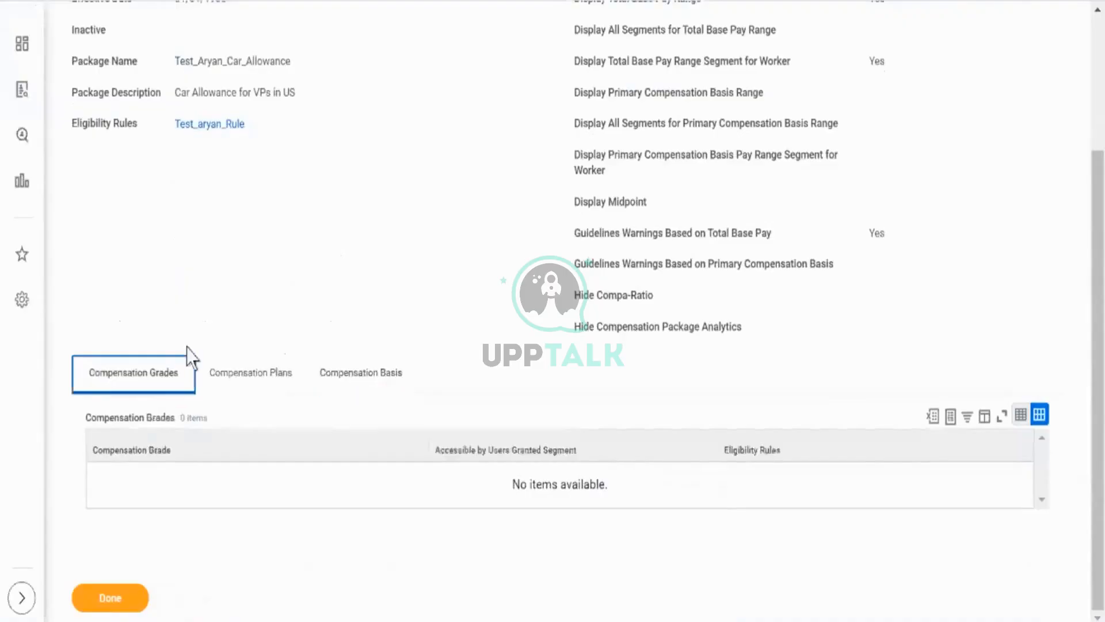
pyautogui.scroll(3, 506, 184)
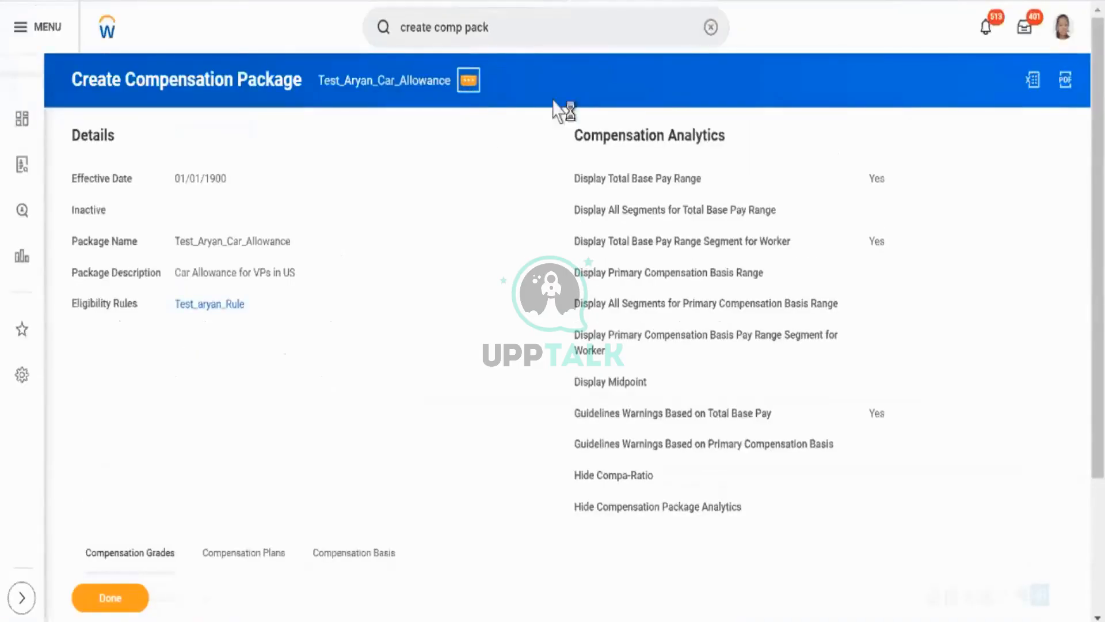
# - Open the Test_Aryan_Car_Allowance compensation package for editing with effective date 01/01/1900
pyautogui.moveTo(526, 128)
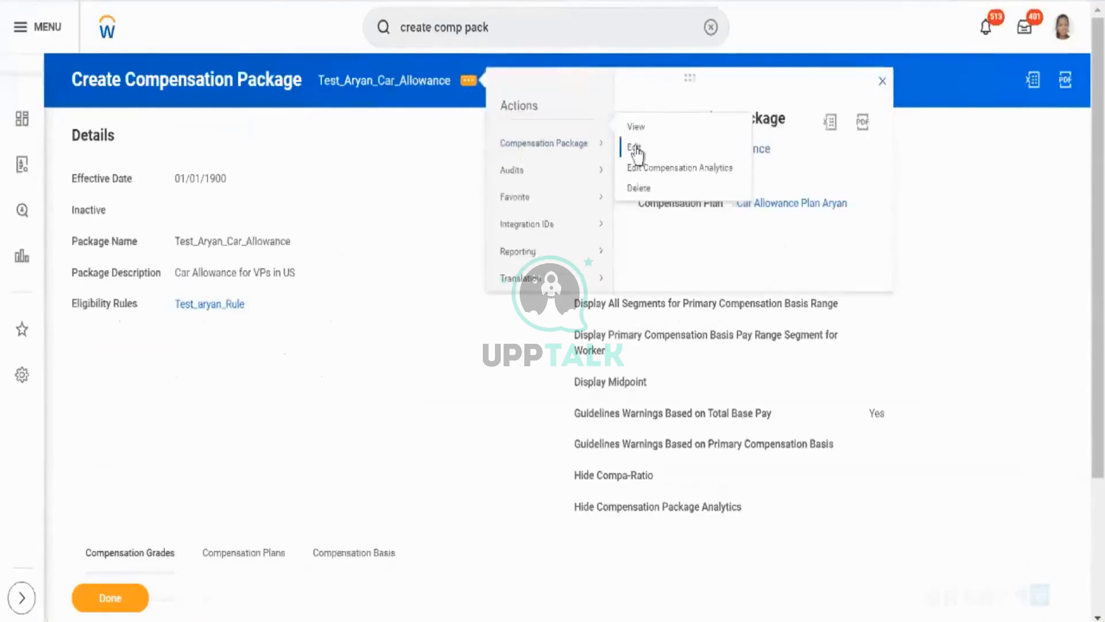
pyautogui.click(635, 167)
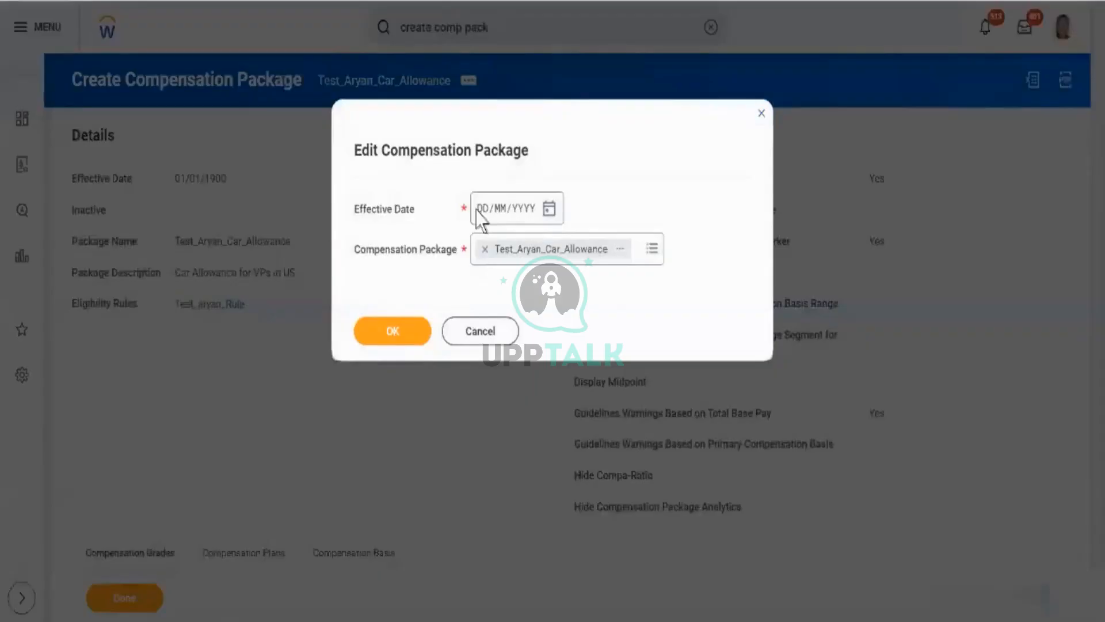
pyautogui.click(482, 219)
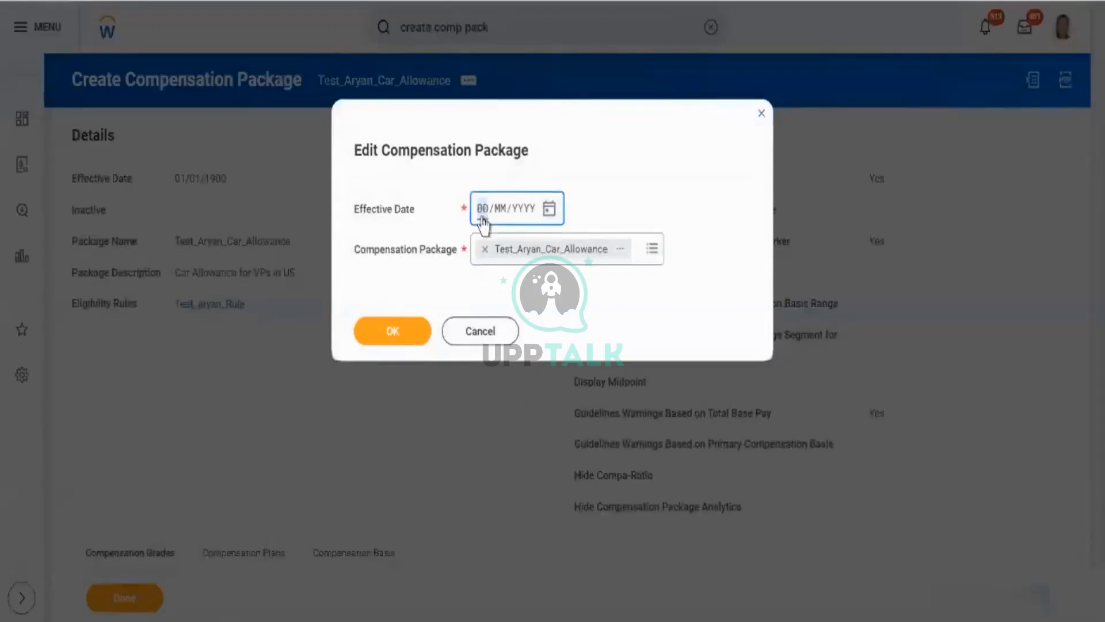
pyautogui.write('0101')
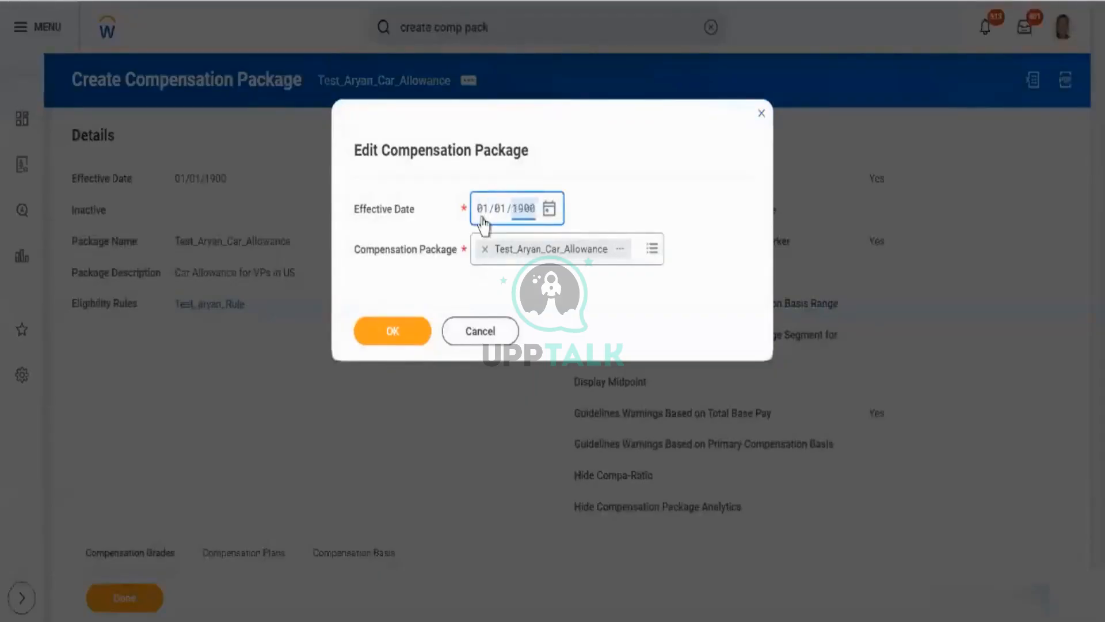
pyautogui.click(402, 332)
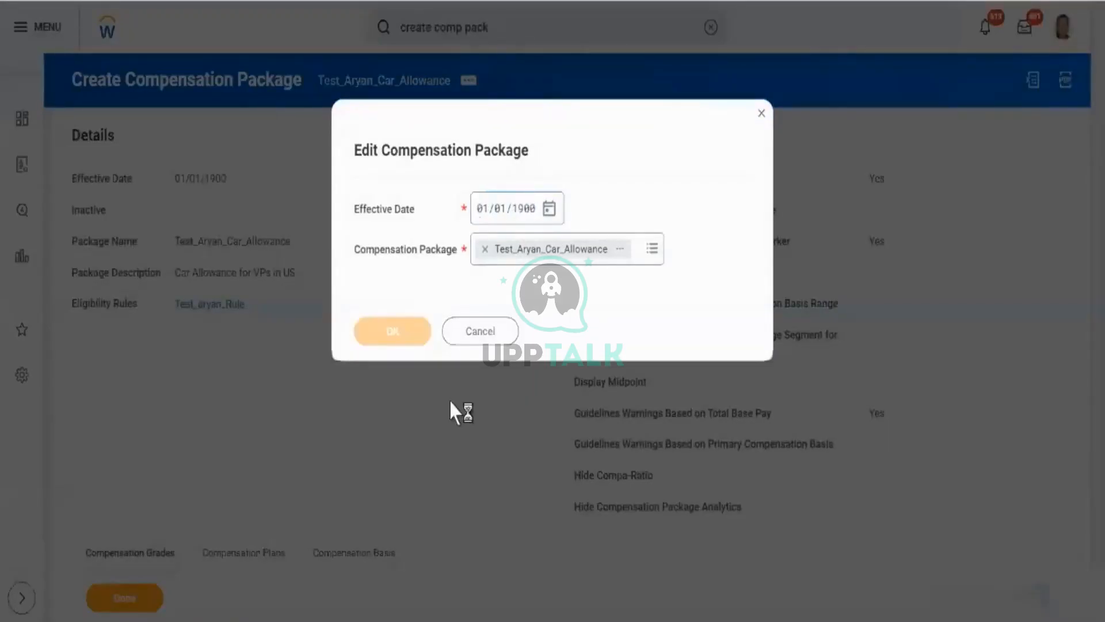
pyautogui.scroll(-4, 451, 409)
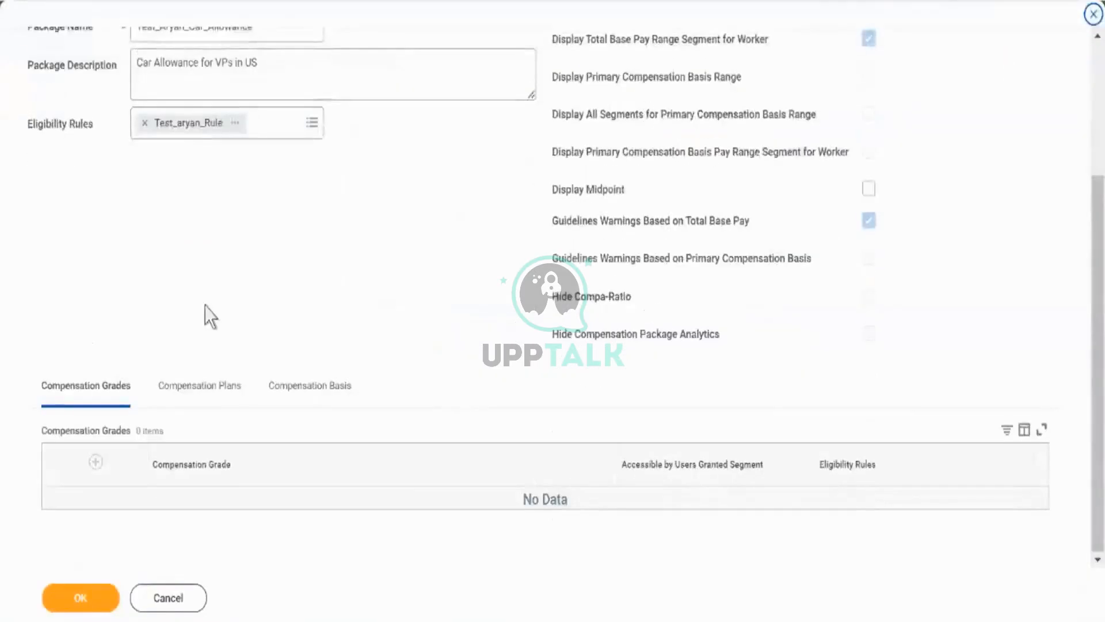
pyautogui.click(98, 466)
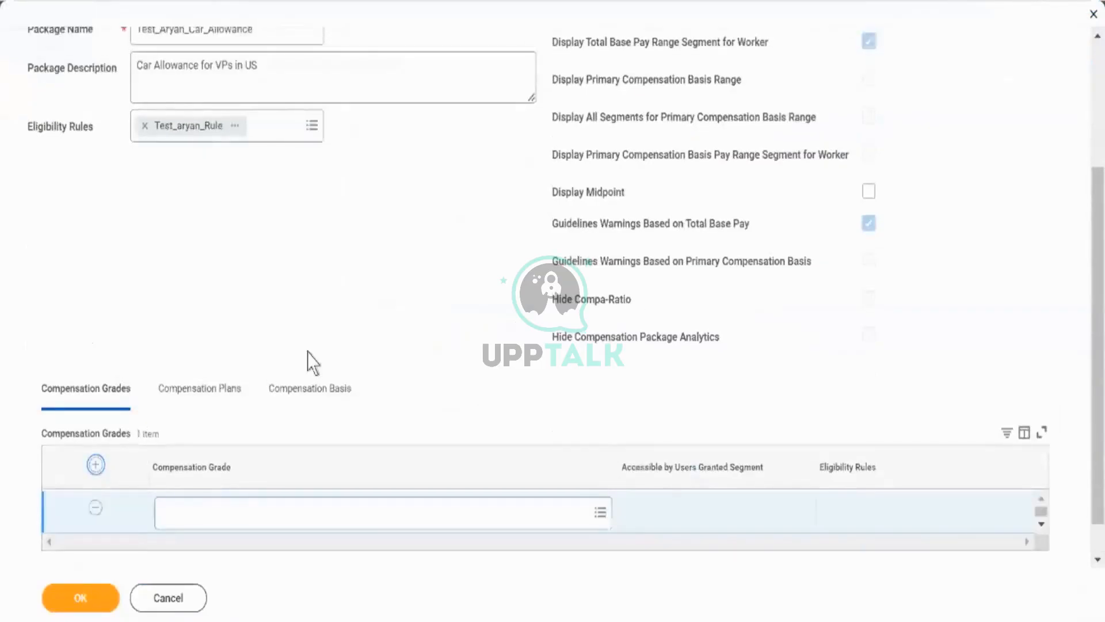
pyautogui.click(98, 505)
# - Add a compensation basis row to the package and search the available bases for "car" and "allowance"
pyautogui.click(316, 388)
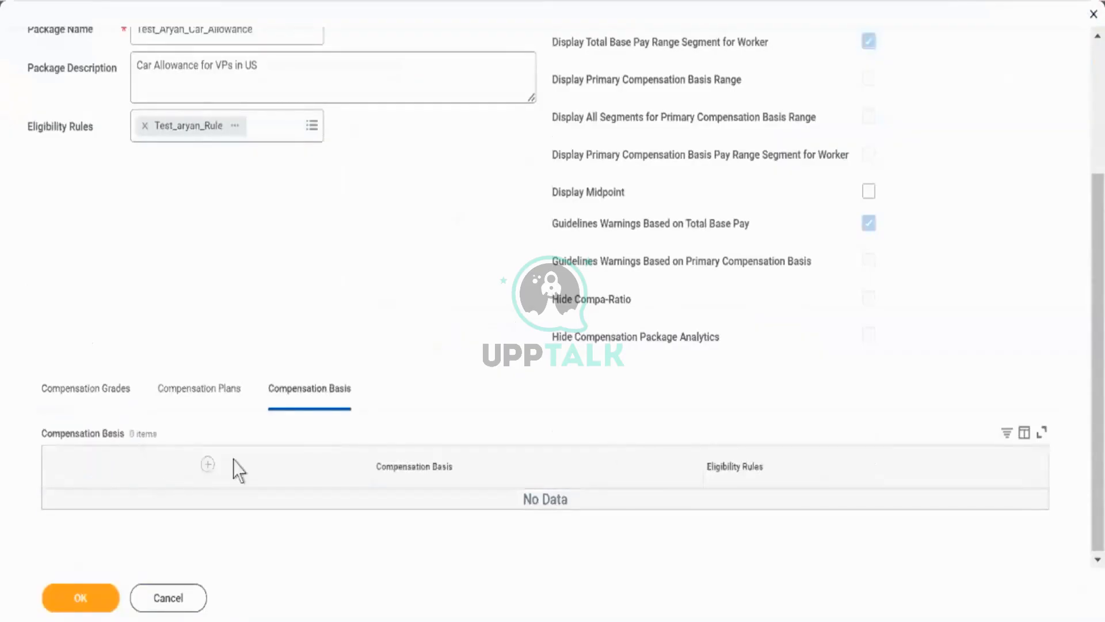
pyautogui.click(208, 463)
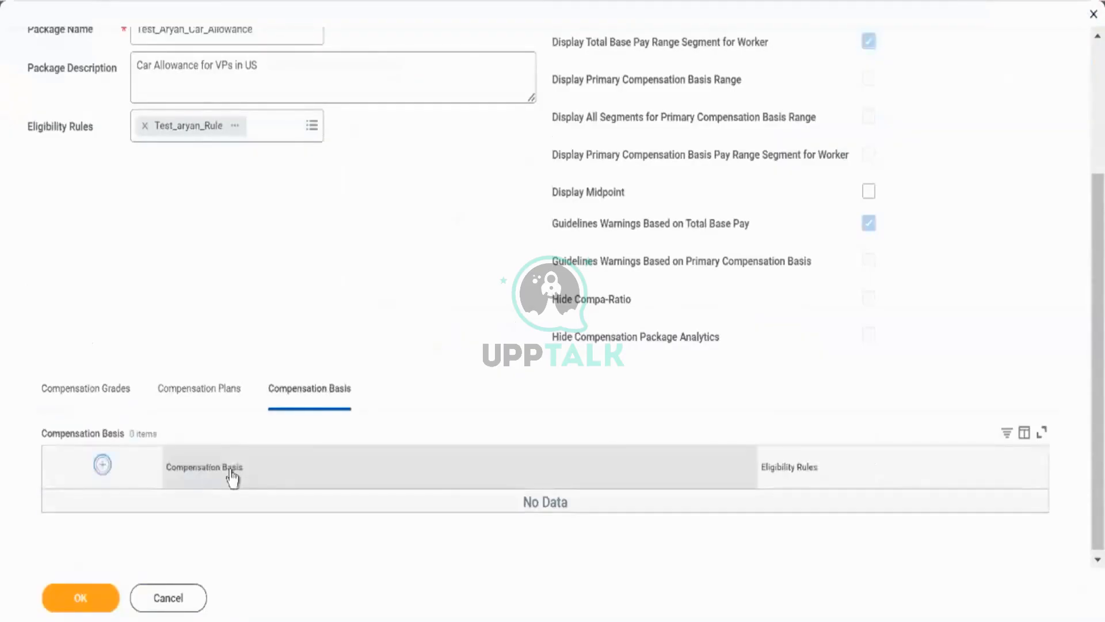
pyautogui.click(331, 513)
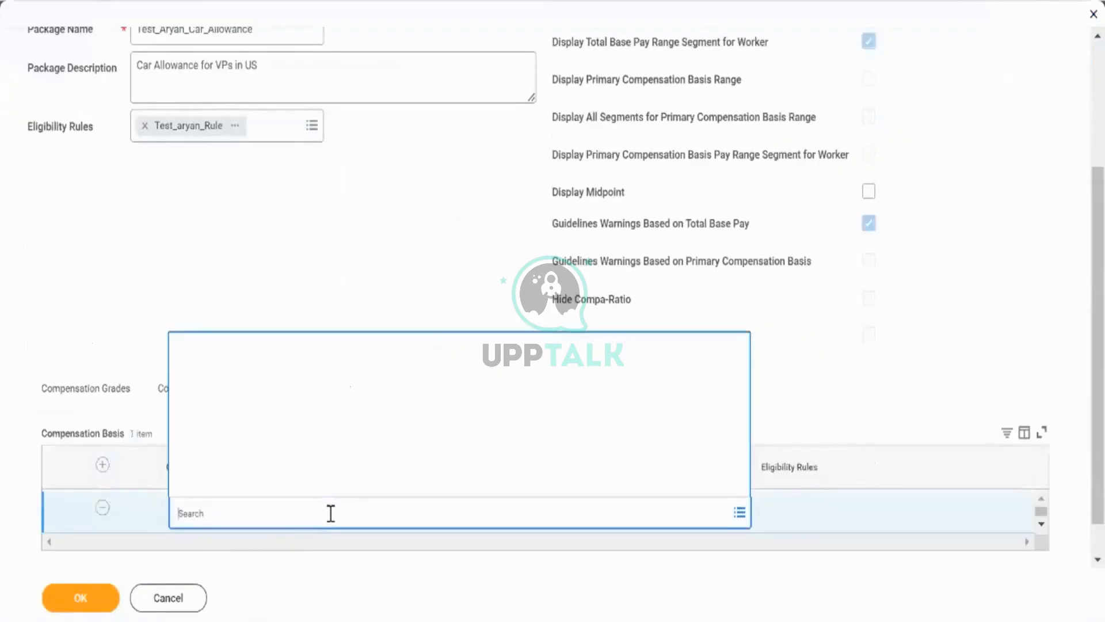
pyautogui.write('car')
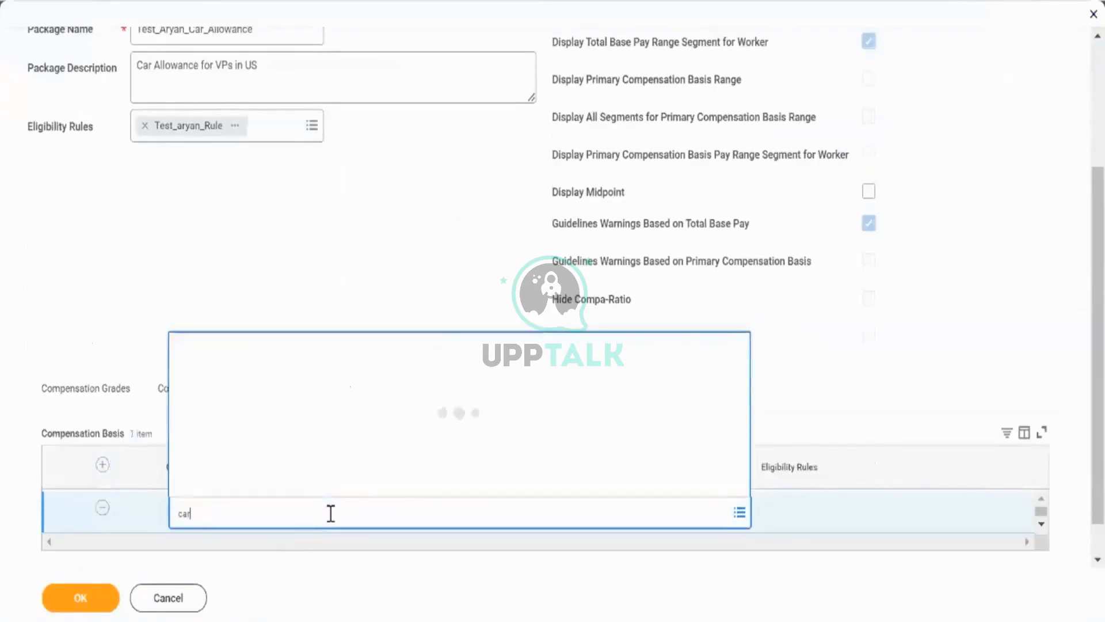
pyautogui.press('BackSpace')
pyautogui.press('BackSpace')
pyautogui.press('BackSpace')
pyautogui.write('al')
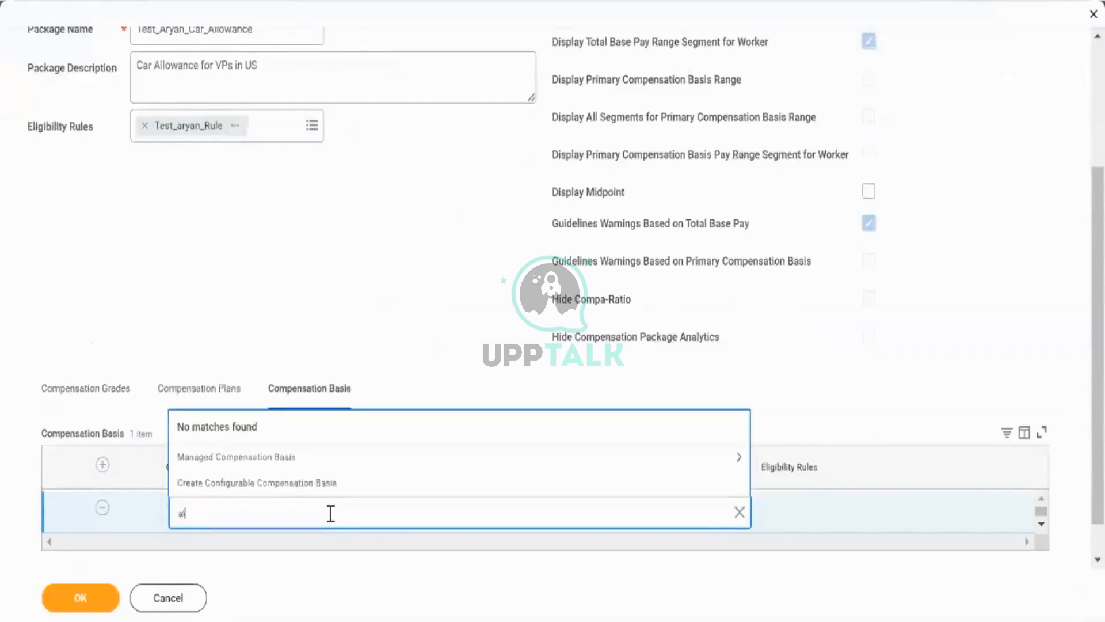
pyautogui.write('lowance')
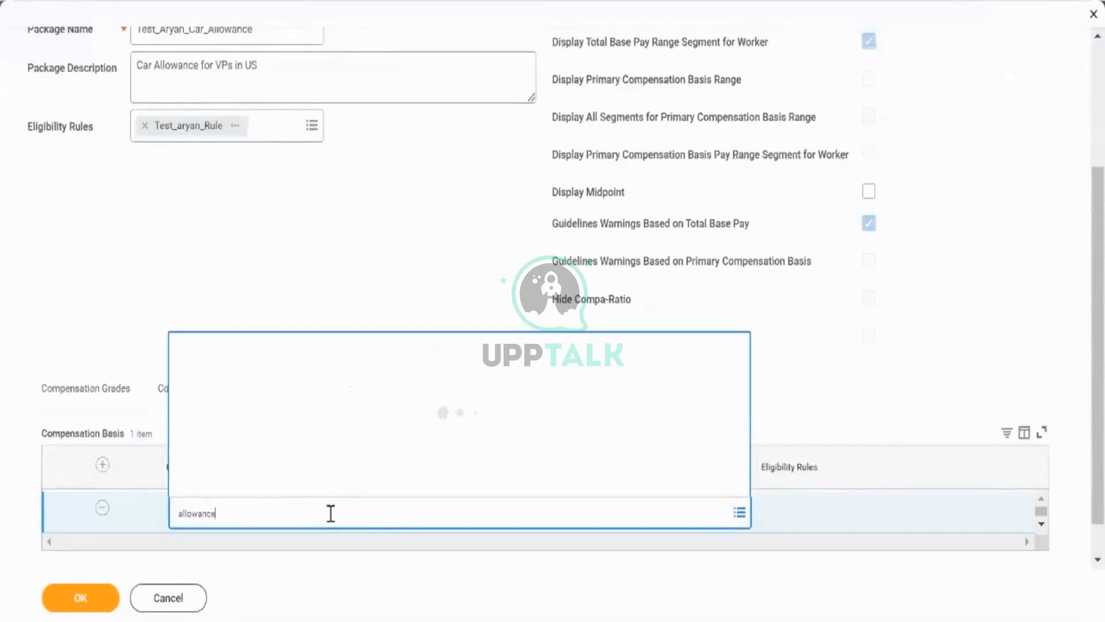
pyautogui.write('car')
pyautogui.press('Return')
# - Assign Total Compensation from the Managed Compensation Basis category to the row and save the package
pyautogui.click(334, 459)
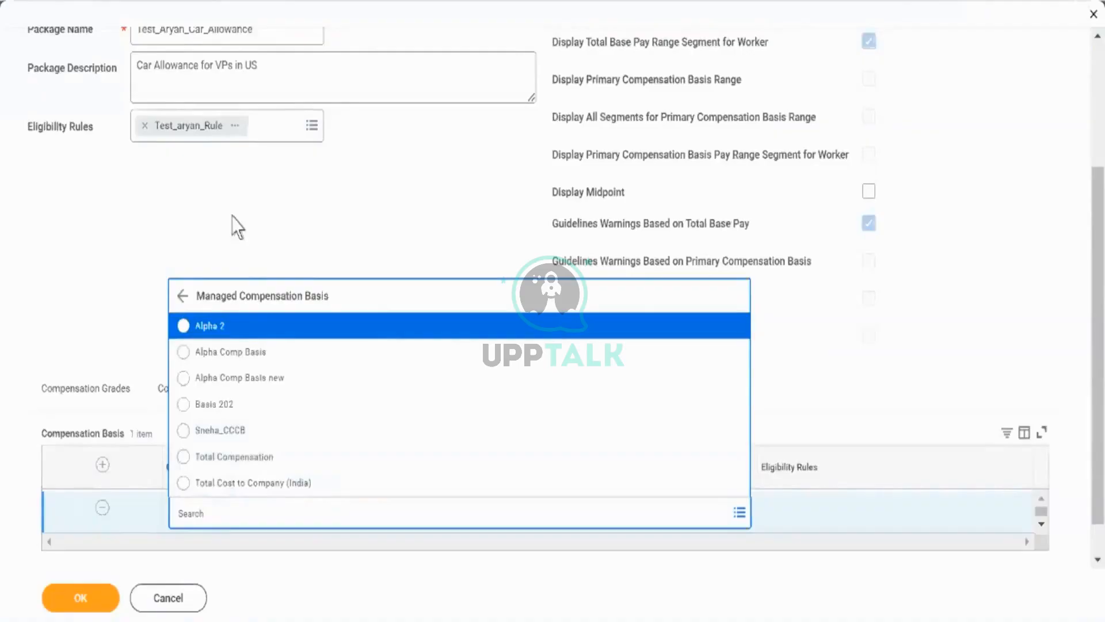
pyautogui.click(184, 466)
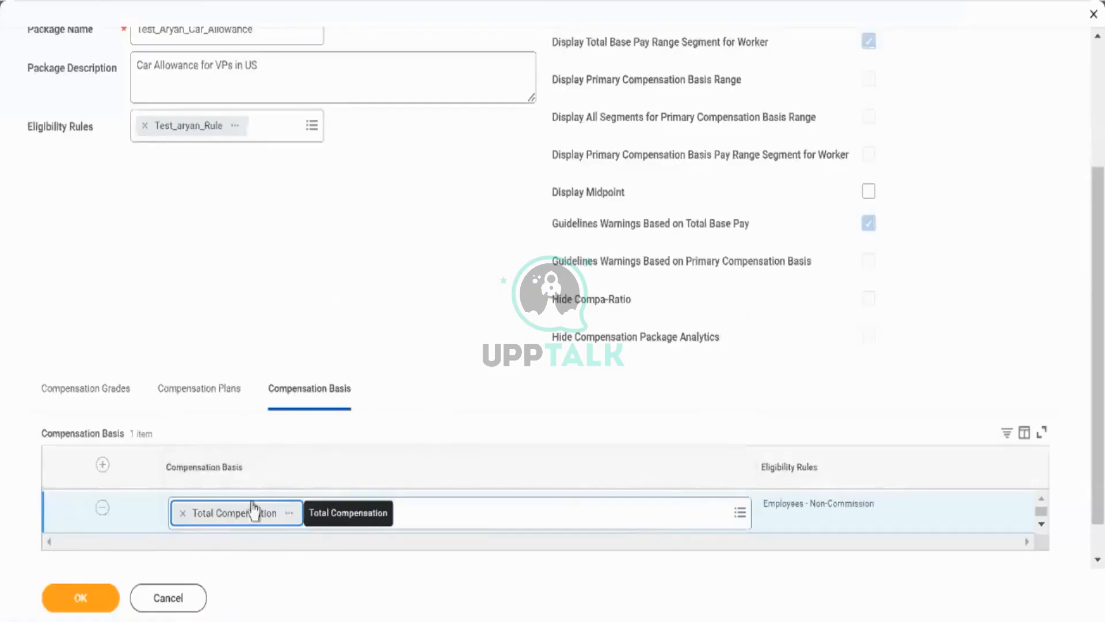
pyautogui.click(109, 596)
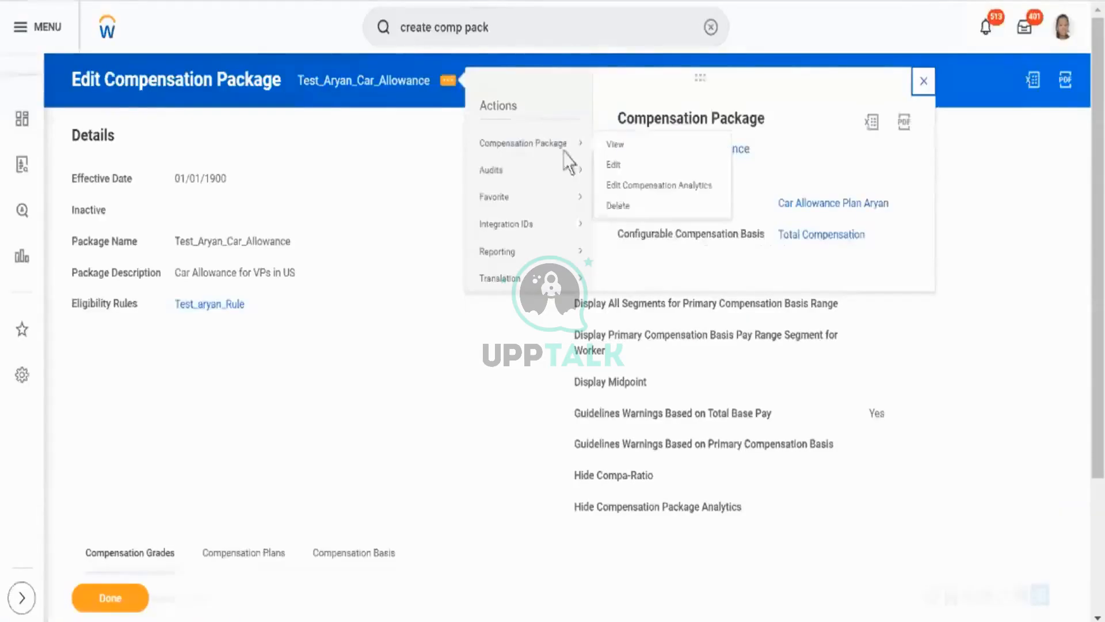
# - Reopen the Test_Aryan_Car_Allowance compensation package for editing with effective date 01/01/1900
pyautogui.click(615, 164)
pyautogui.scroll(-3, 434, 379)
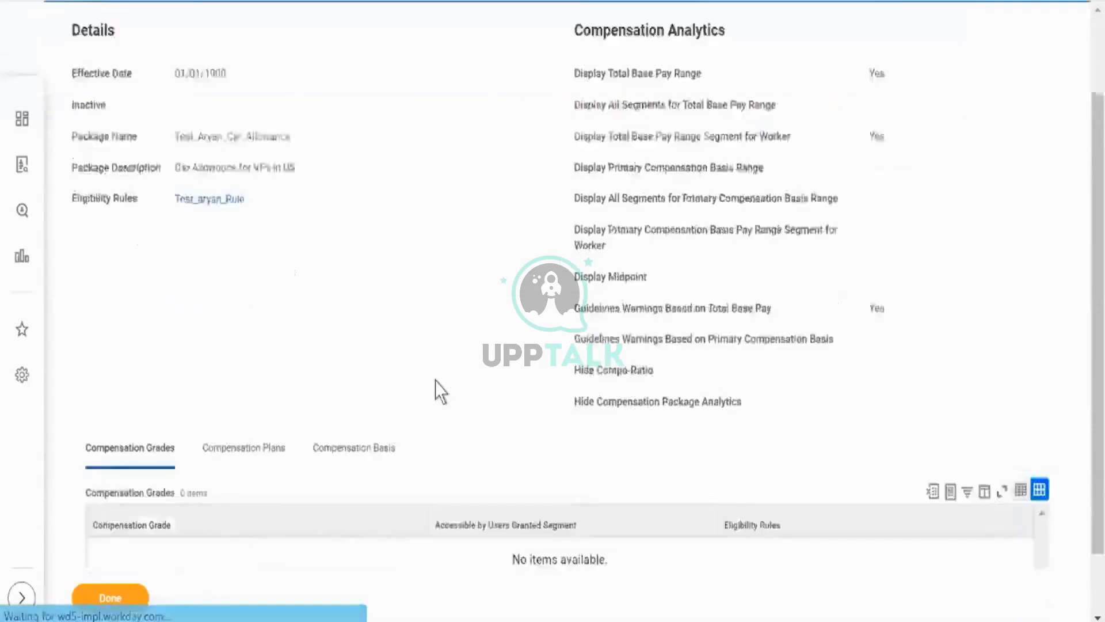
pyautogui.click(482, 211)
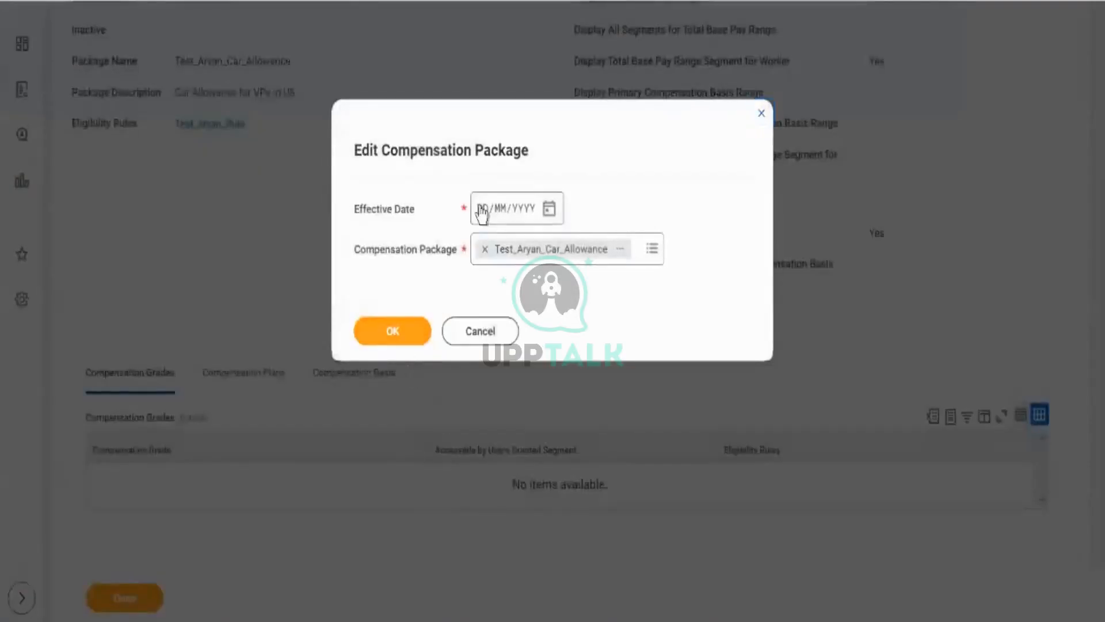
pyautogui.write('01019')
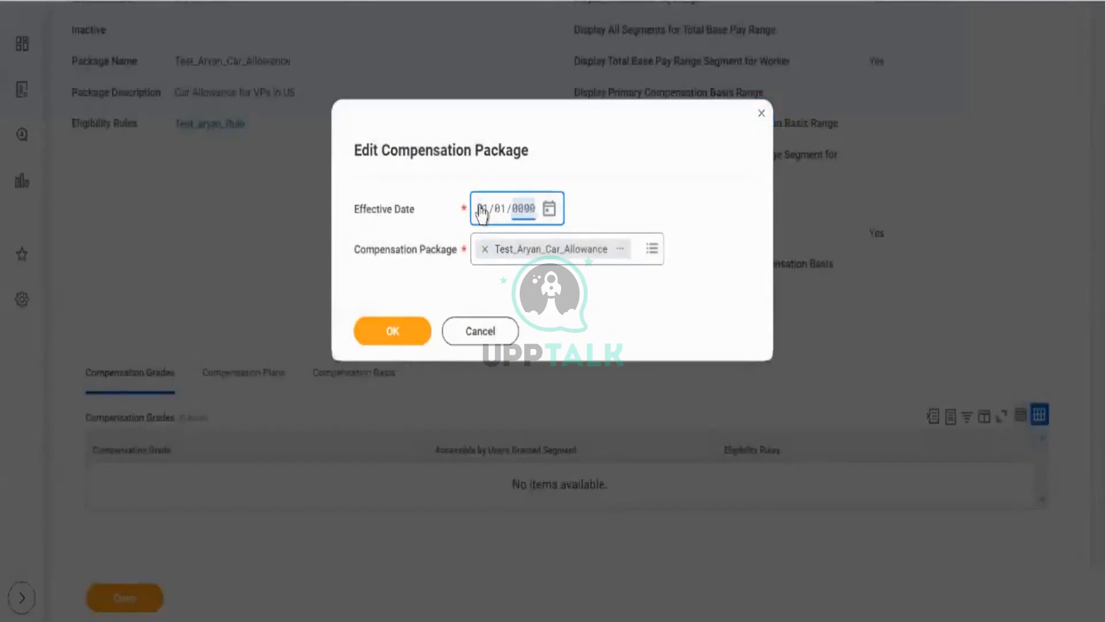
pyautogui.press('Left')
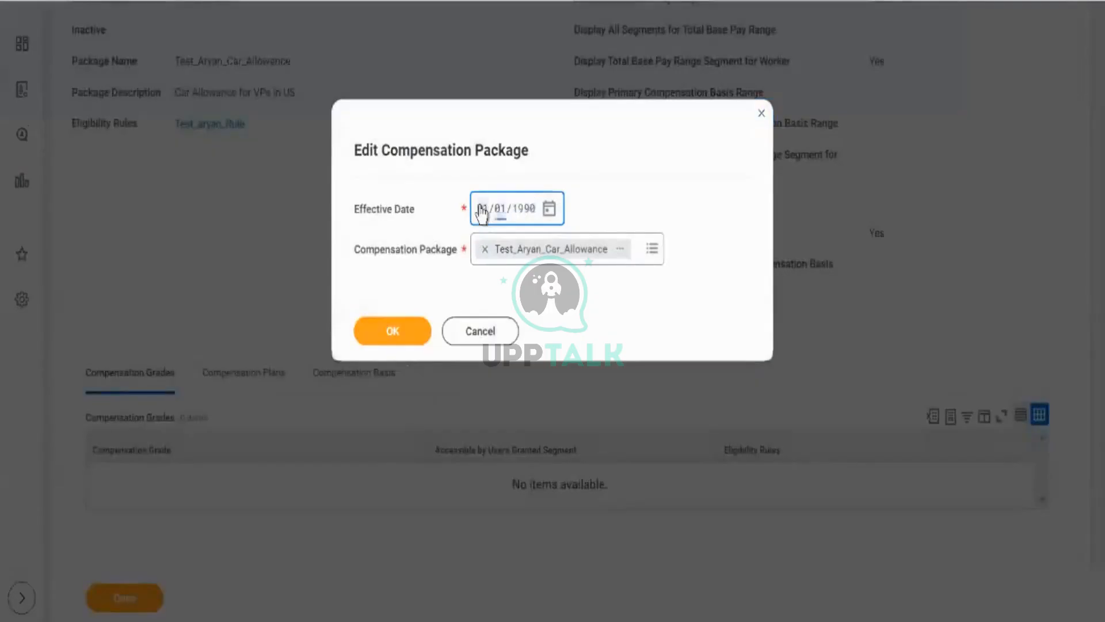
pyautogui.press('Right')
pyautogui.write('1900')
pyautogui.click(414, 330)
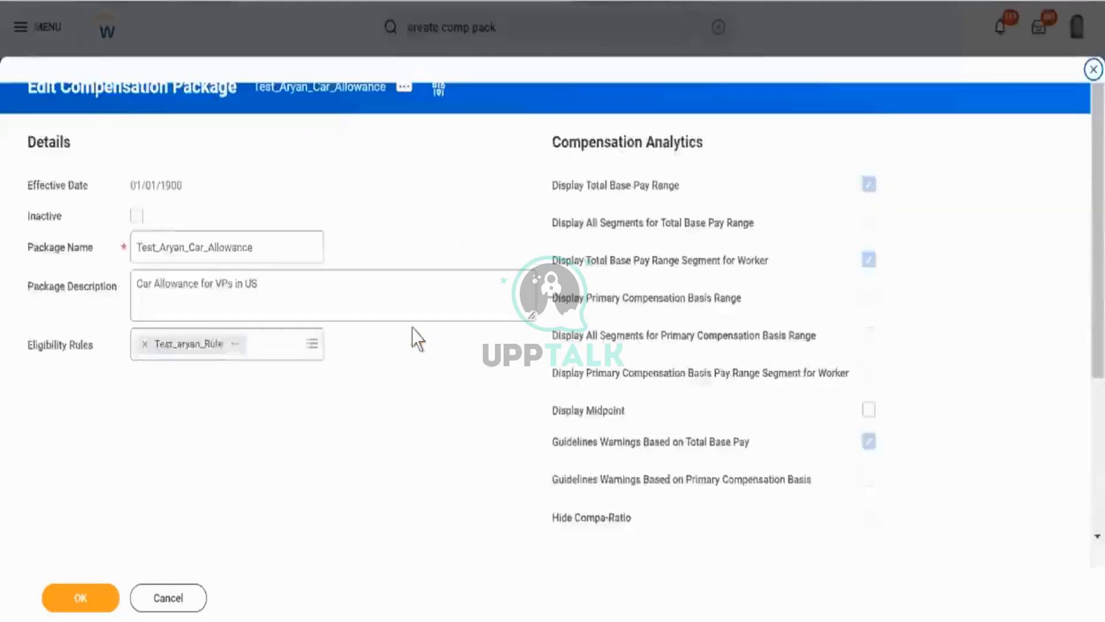
# - Add a compensation grade row to the package and search the grades for "car allo"
pyautogui.scroll(-4, 415, 338)
pyautogui.click(94, 463)
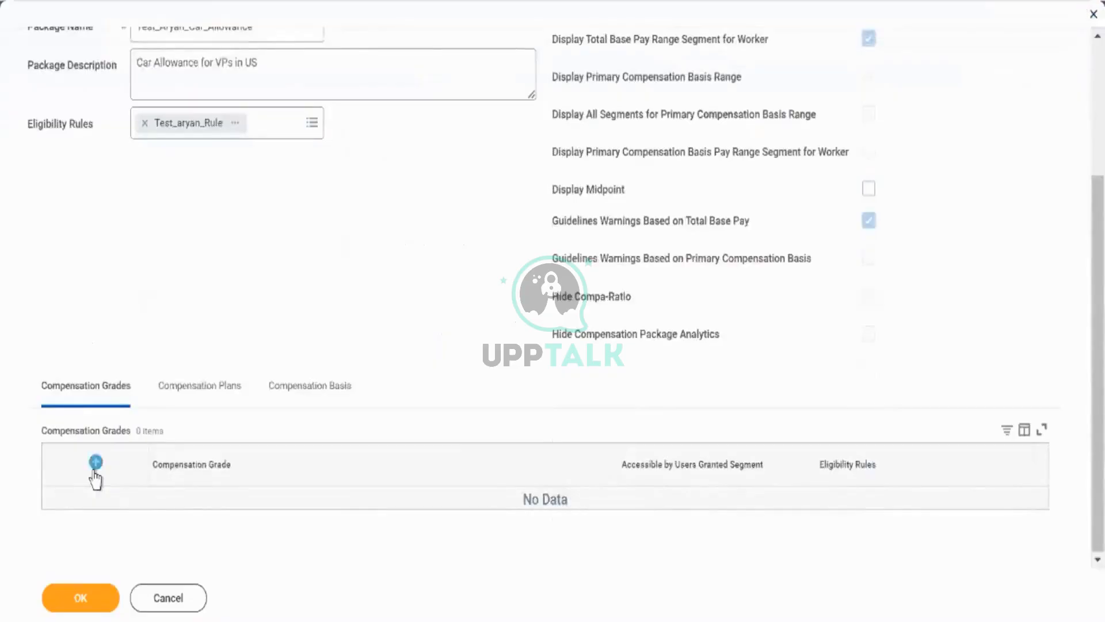
pyautogui.write('ca')
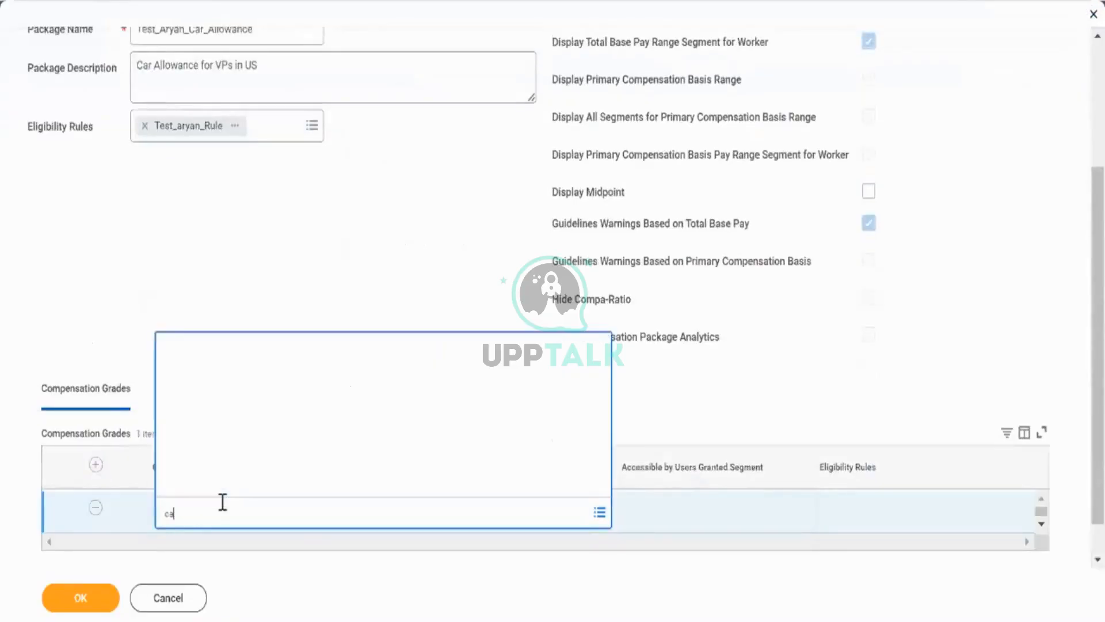
pyautogui.write('r allo')
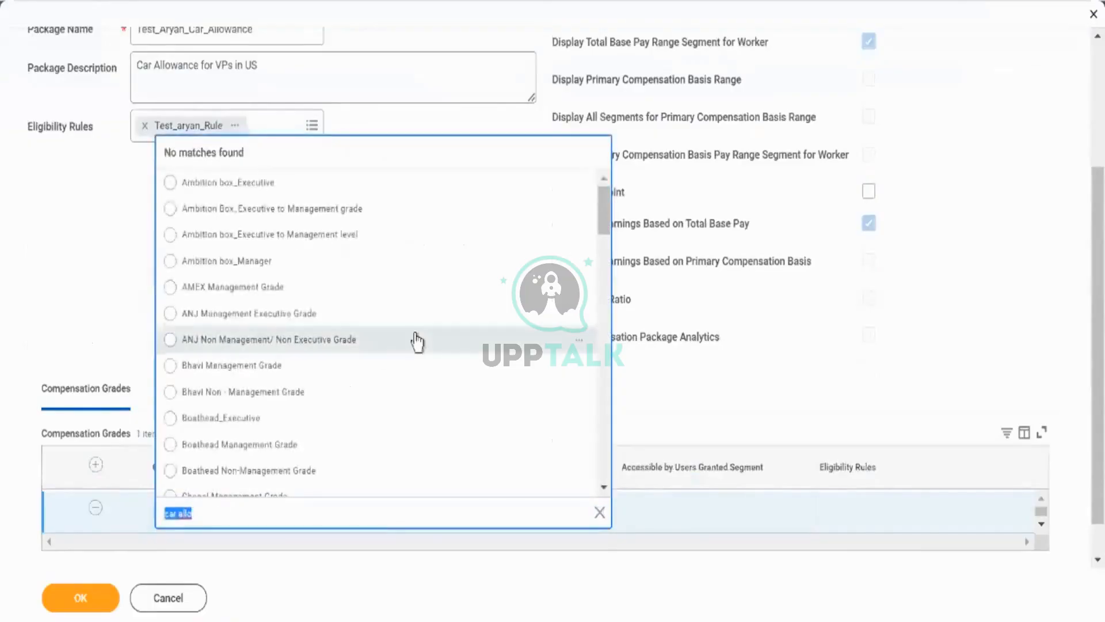
pyautogui.write('ca')
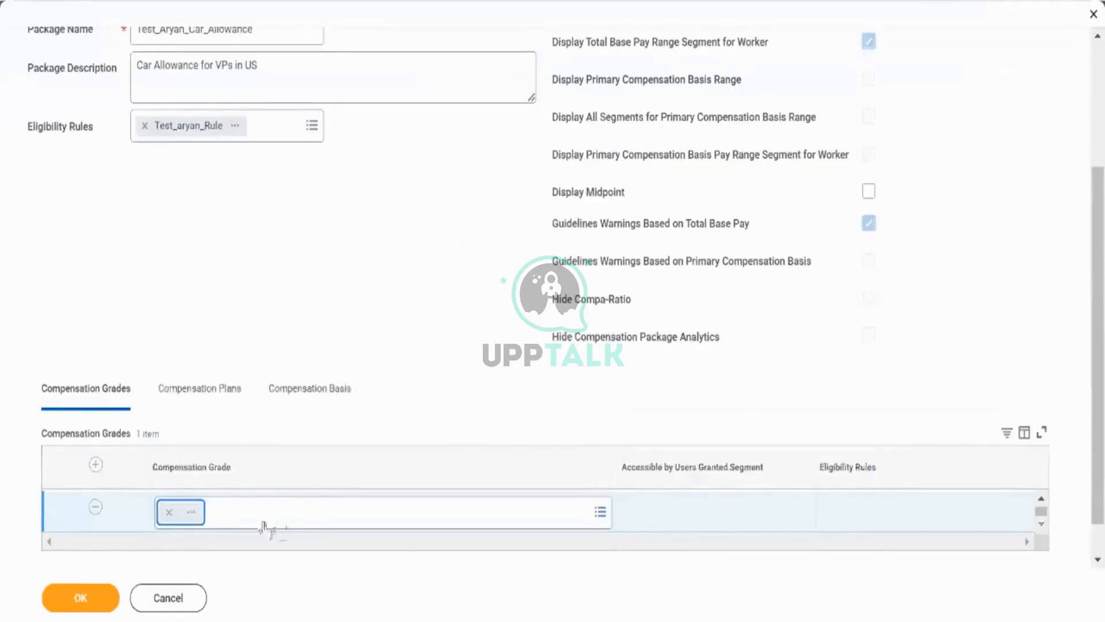
pyautogui.click(192, 513)
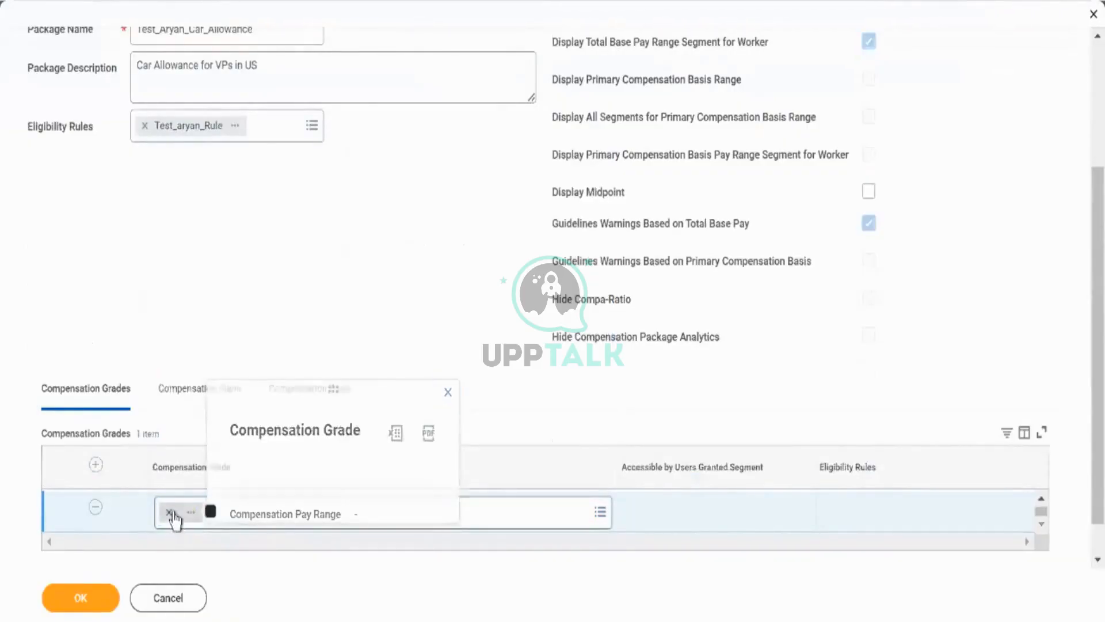
pyautogui.click(170, 512)
pyautogui.write('car')
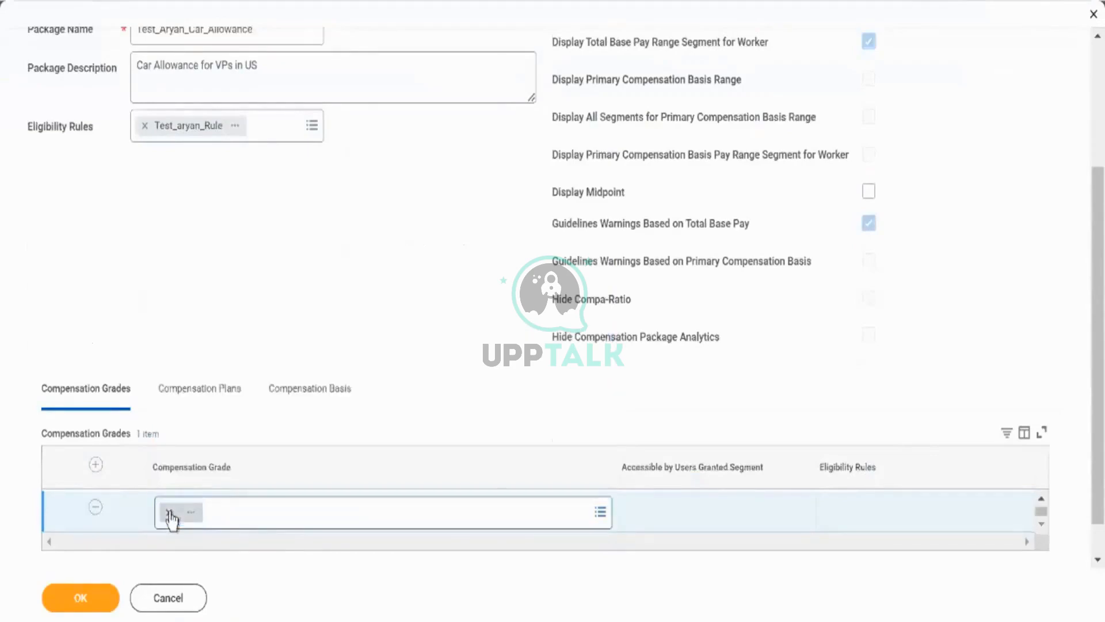
# - Browse the compensation grades, then find and assign Test_Aryan_Manager to the grade row using "aryan"
pyautogui.click(240, 510)
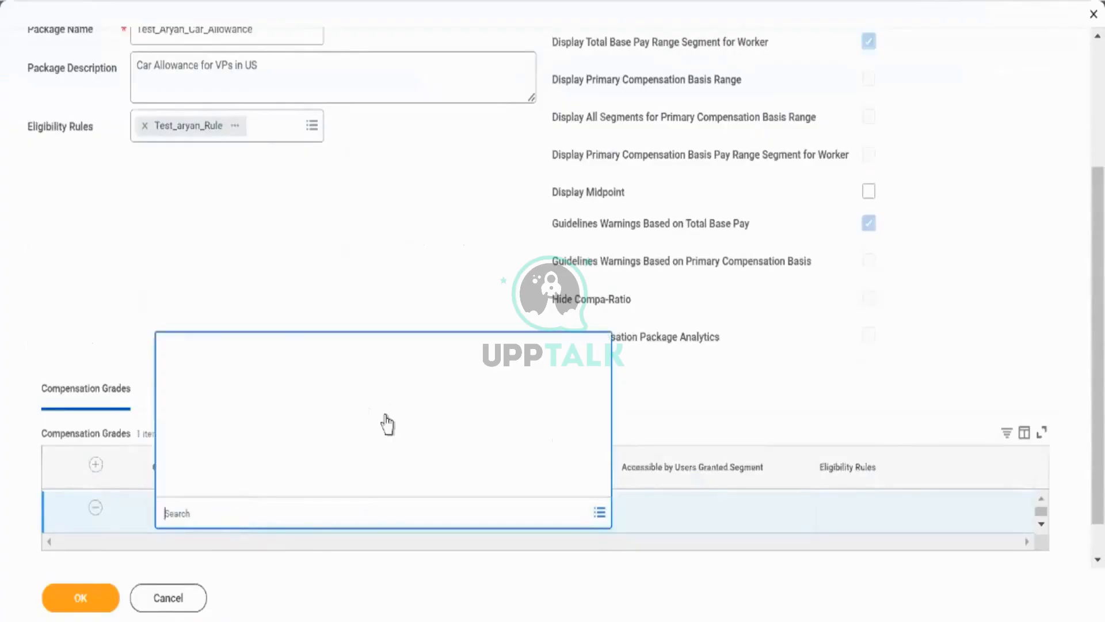
pyautogui.scroll(-6, 385, 424)
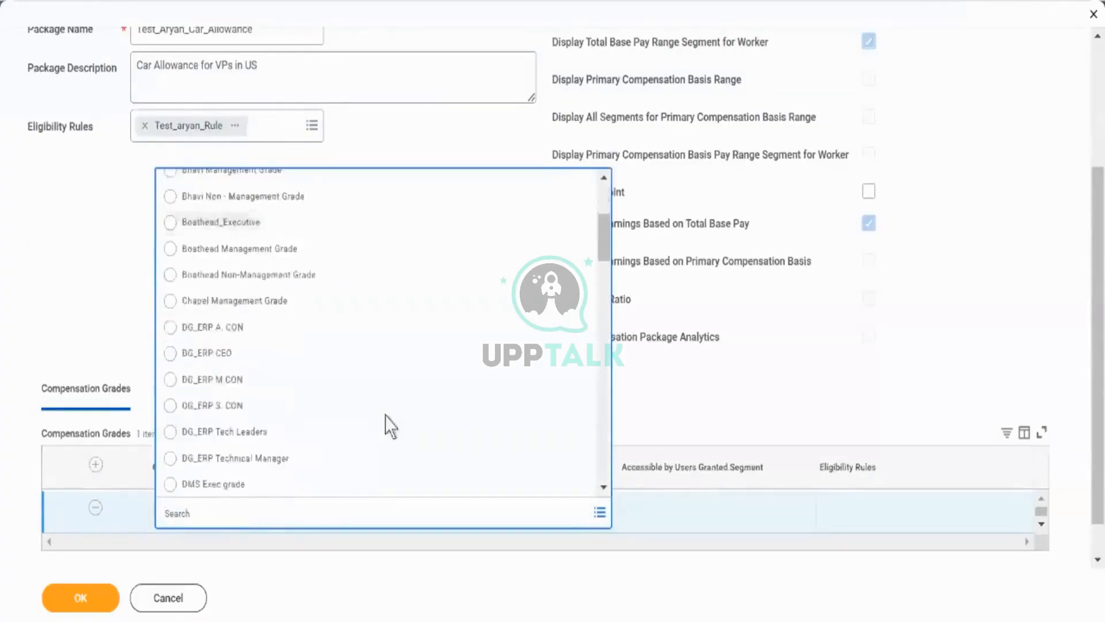
pyautogui.scroll(-5, 391, 425)
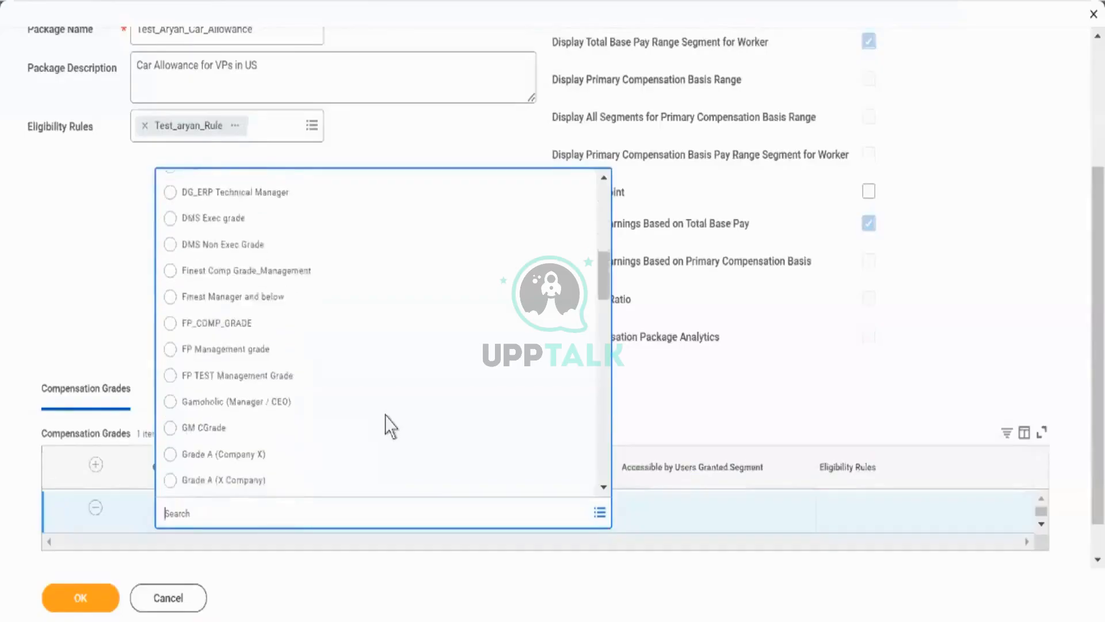
pyautogui.scroll(-3, 391, 426)
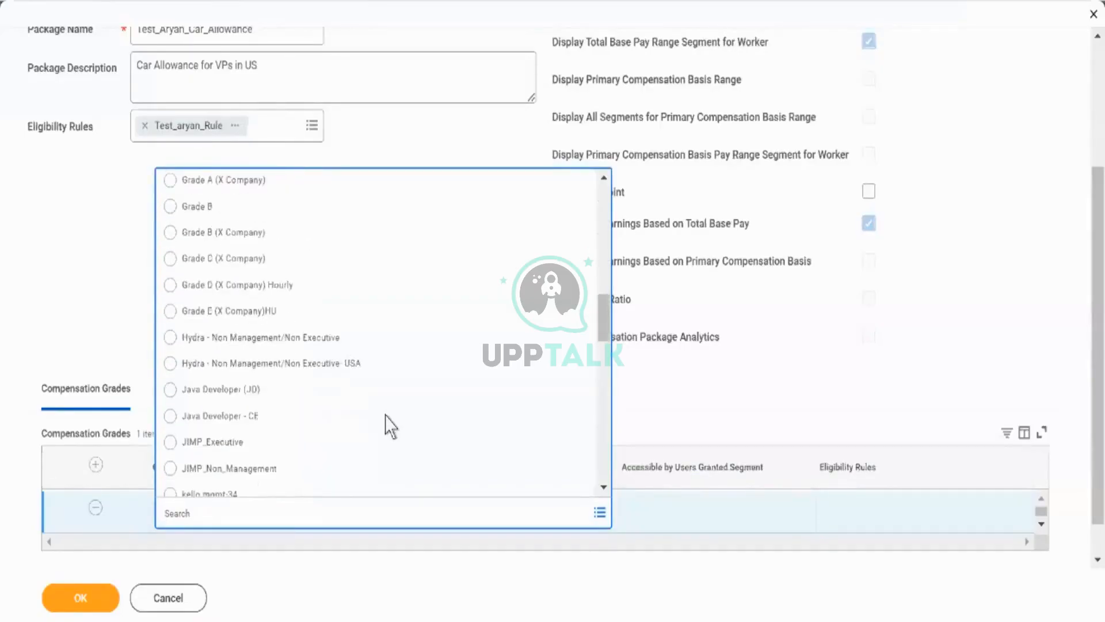
pyautogui.write('aryan')
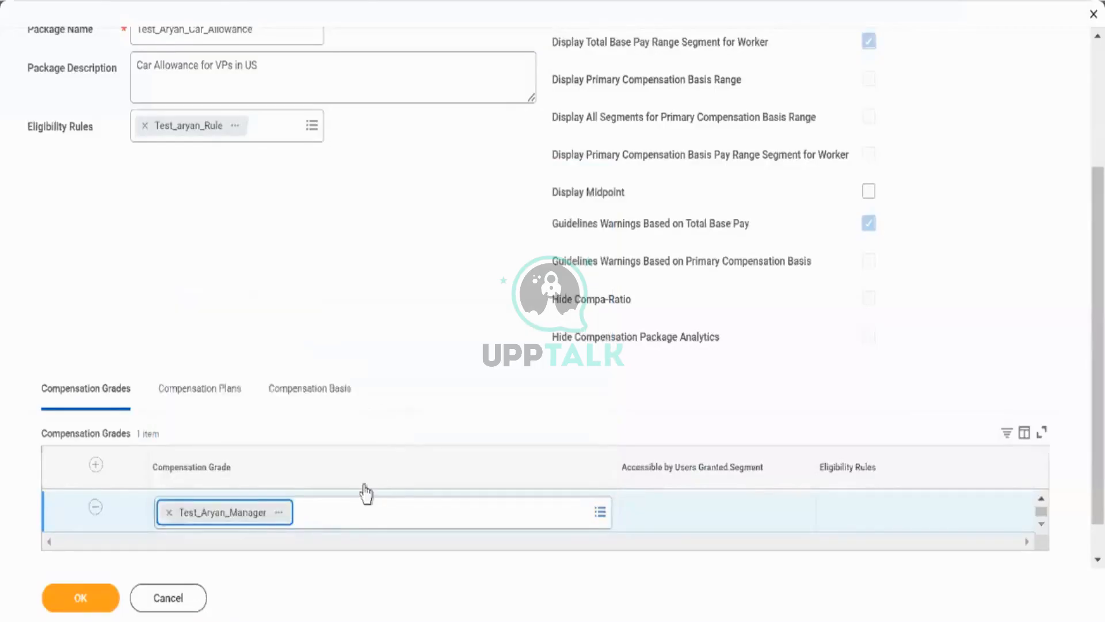
# - Check the pay range and grade profile of the Test_Aryan_Manager grade and save the compensation package
pyautogui.click(280, 513)
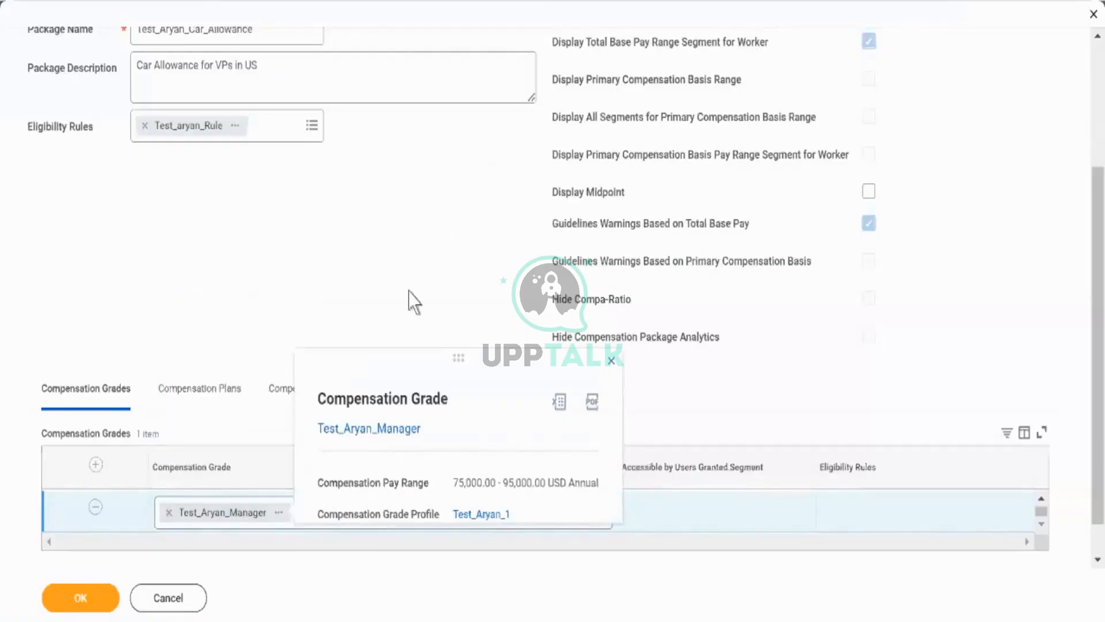
pyautogui.click(358, 231)
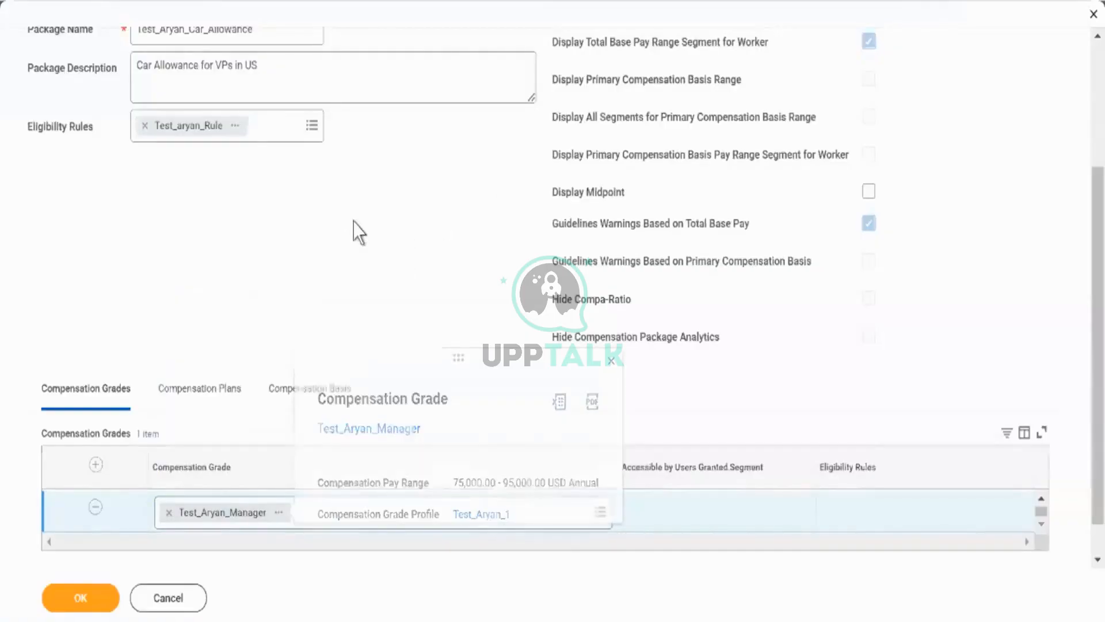
pyautogui.click(86, 599)
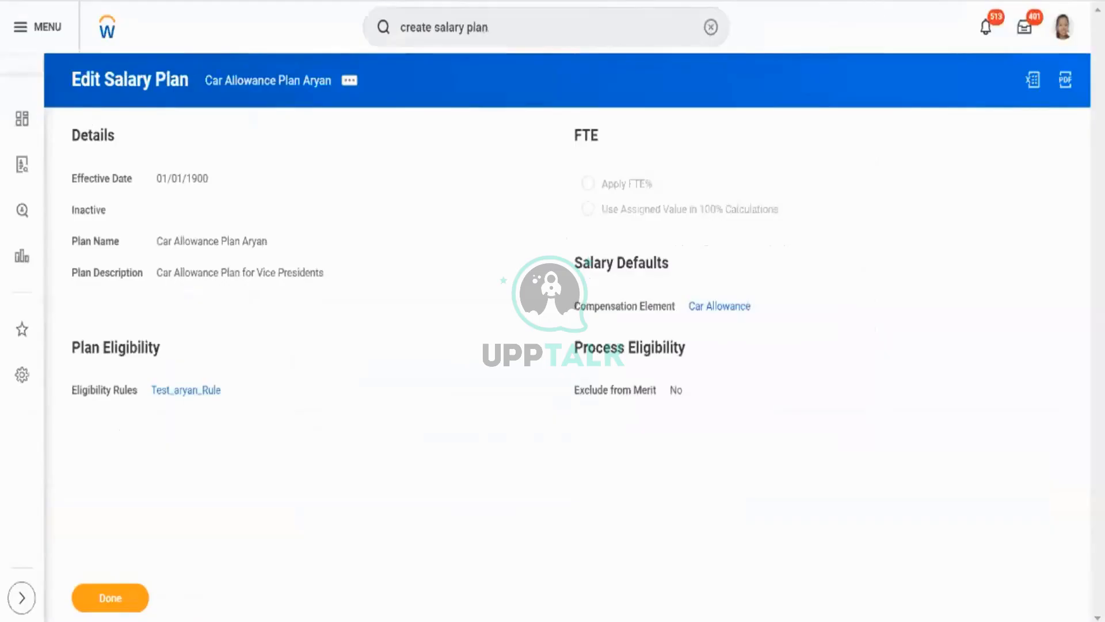
# - Duplicate the compensation package's browser tab and dismiss the Edit and Create Compensation Package dialogs that open in the duplicates
pyautogui.click(845, 0)
pyautogui.rightClick(845, 0)
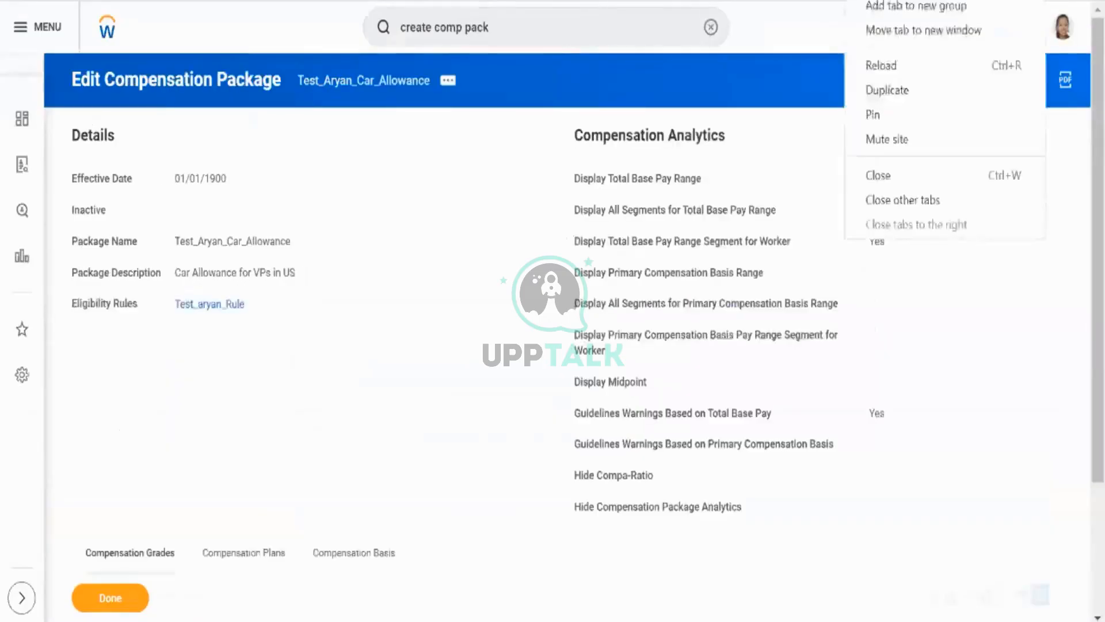
pyautogui.click(906, 94)
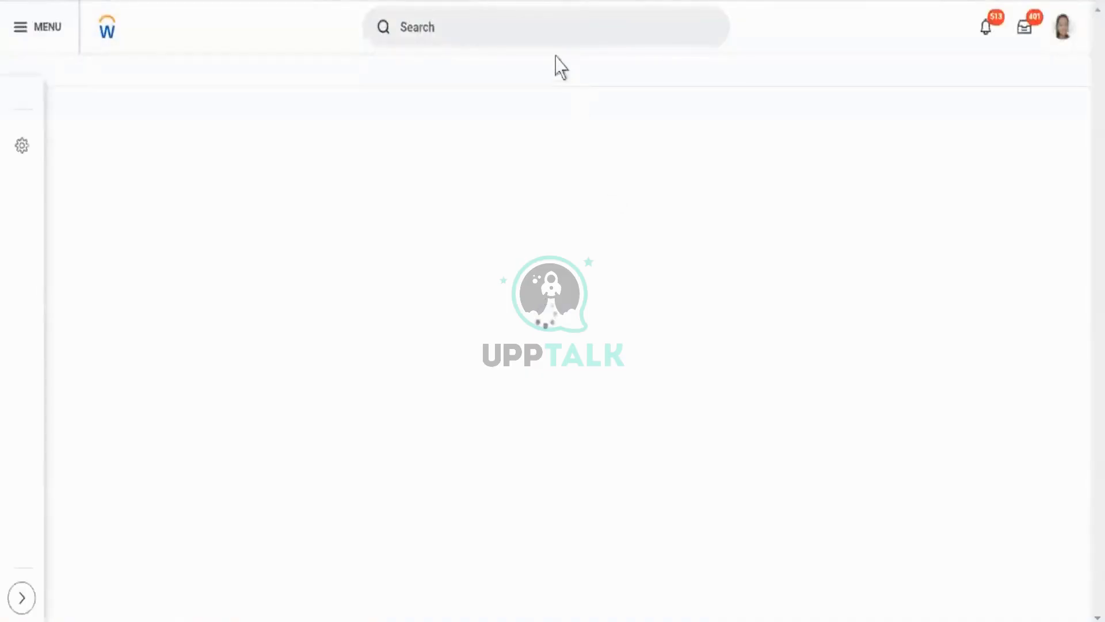
pyautogui.click(569, 27)
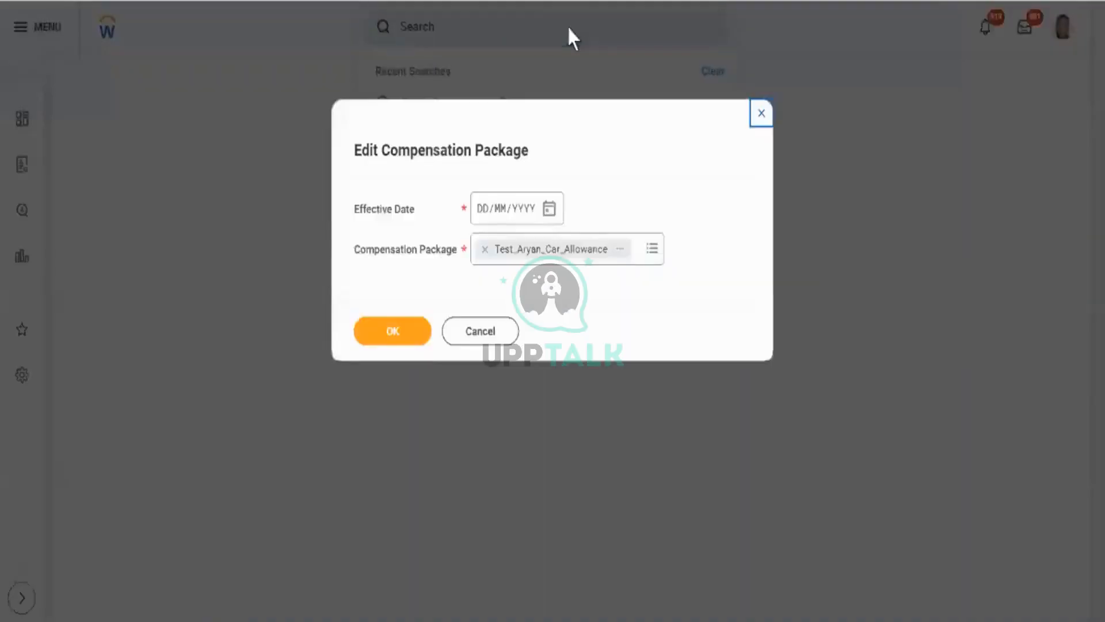
pyautogui.click(479, 331)
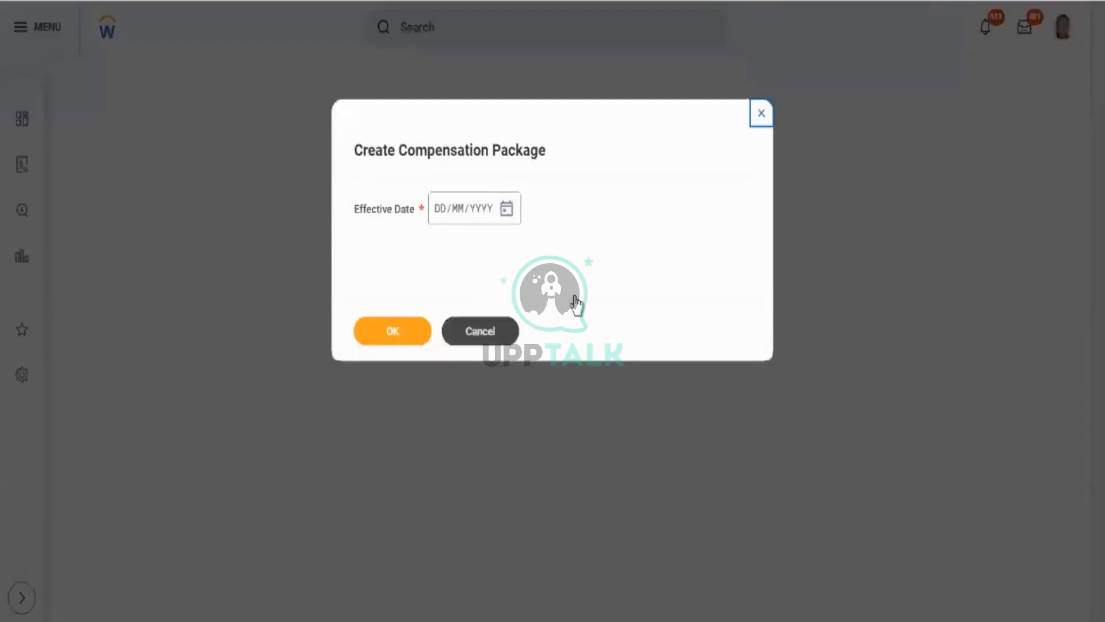
pyautogui.click(755, 121)
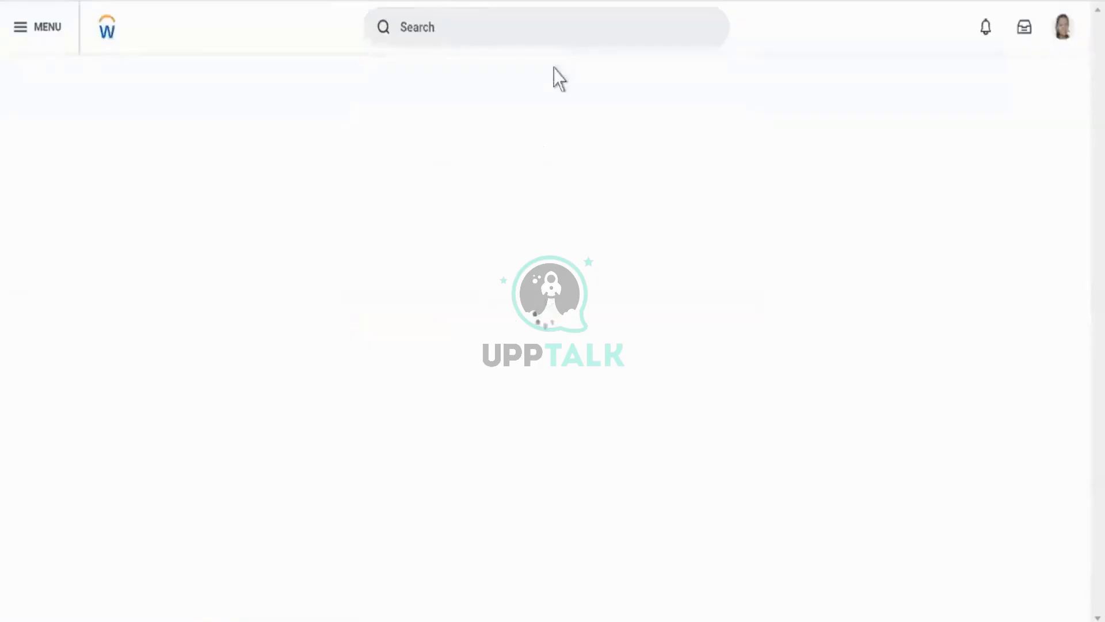
# - Search for "creat comp gra" and open the Create Compensation Grade task
pyautogui.click(499, 34)
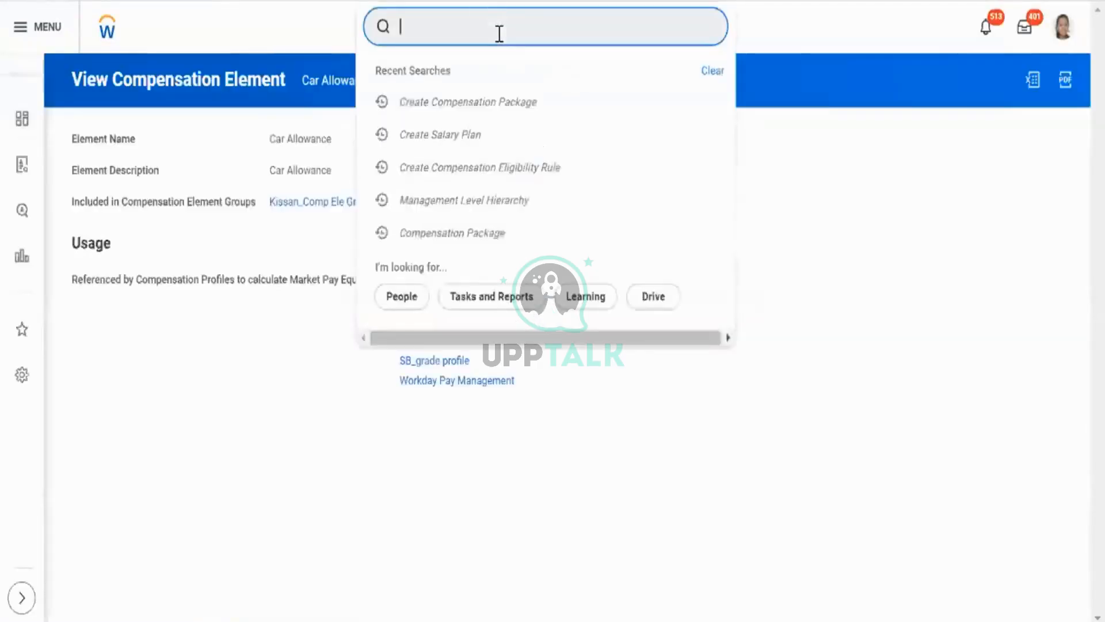
pyautogui.write('creat')
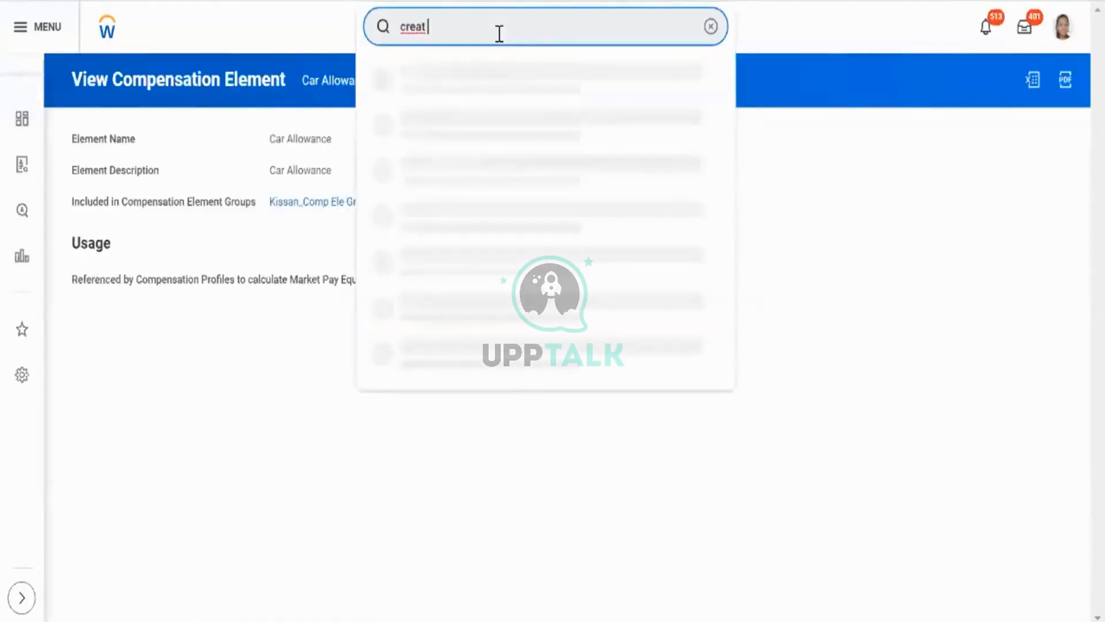
pyautogui.write(' comp gra')
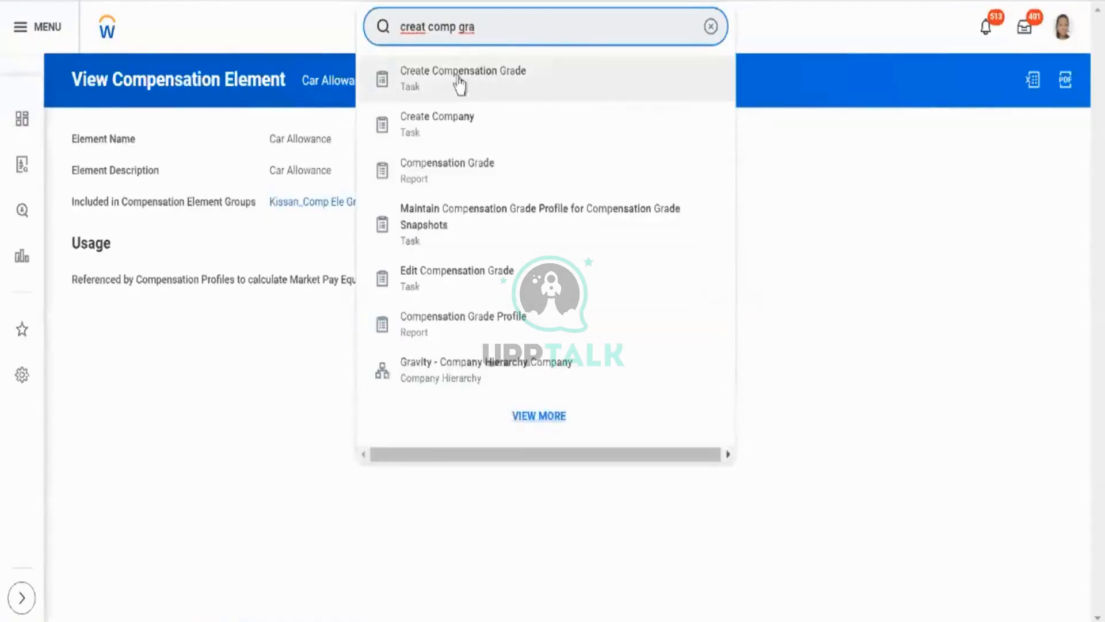
pyautogui.click(460, 81)
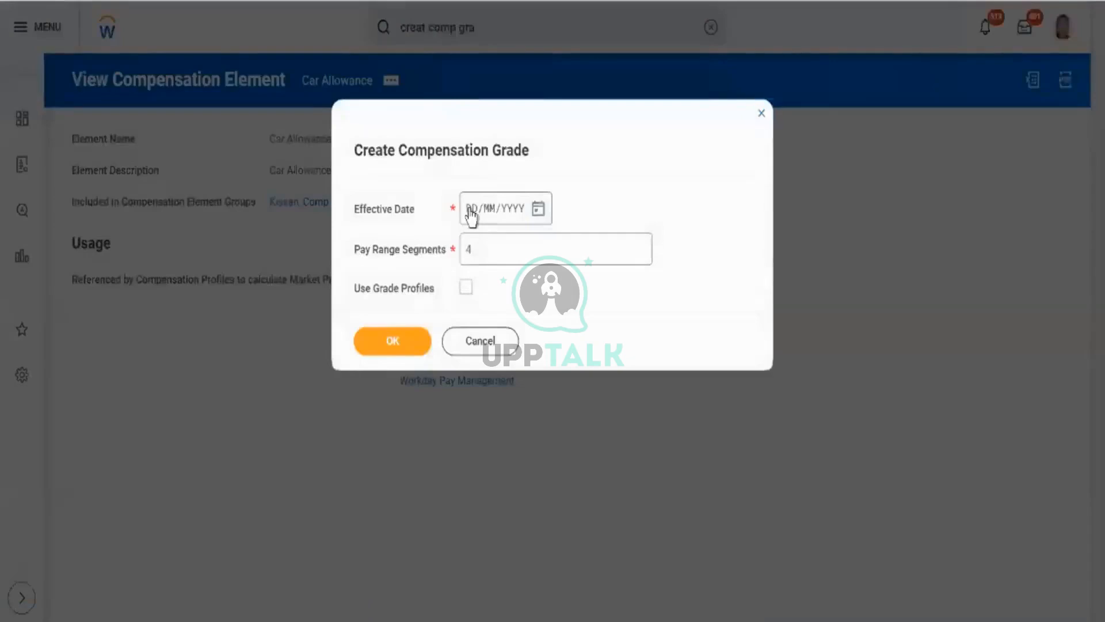
# - Set the new grade's effective date to 01/01/1900 and try to submit it with 1 pay range segment
pyautogui.click(470, 210)
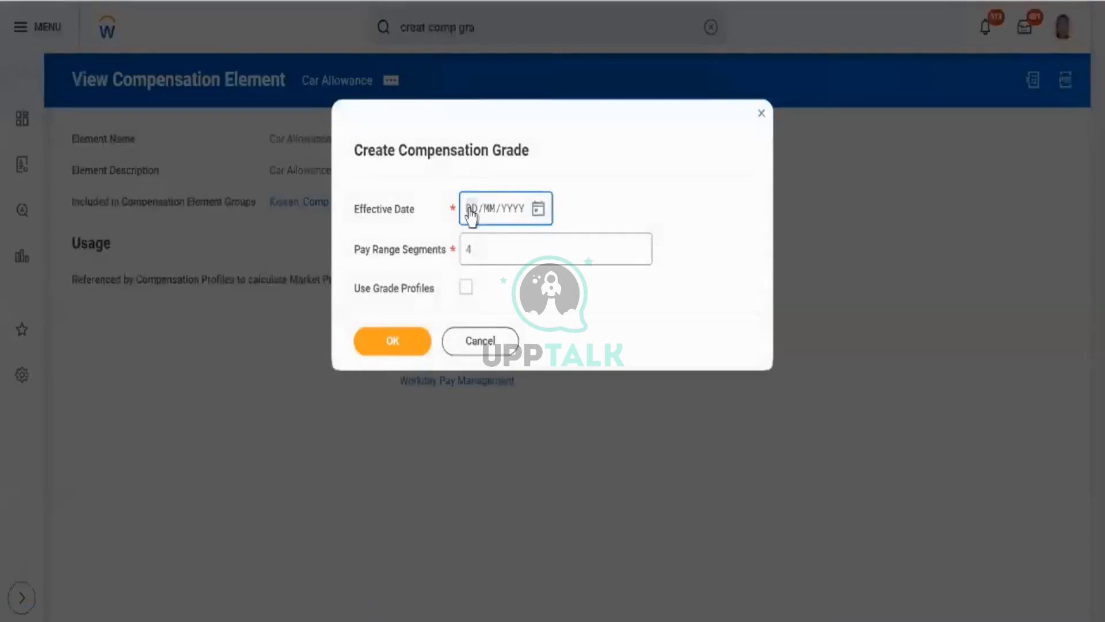
pyautogui.write('01/01/1')
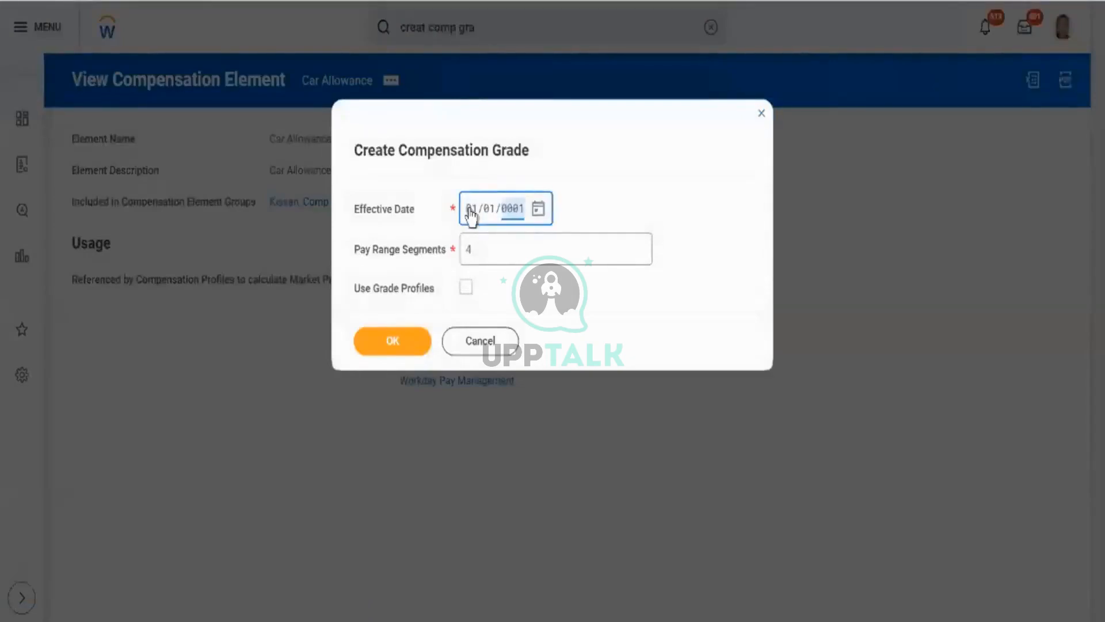
pyautogui.write('900')
pyautogui.press('Tab')
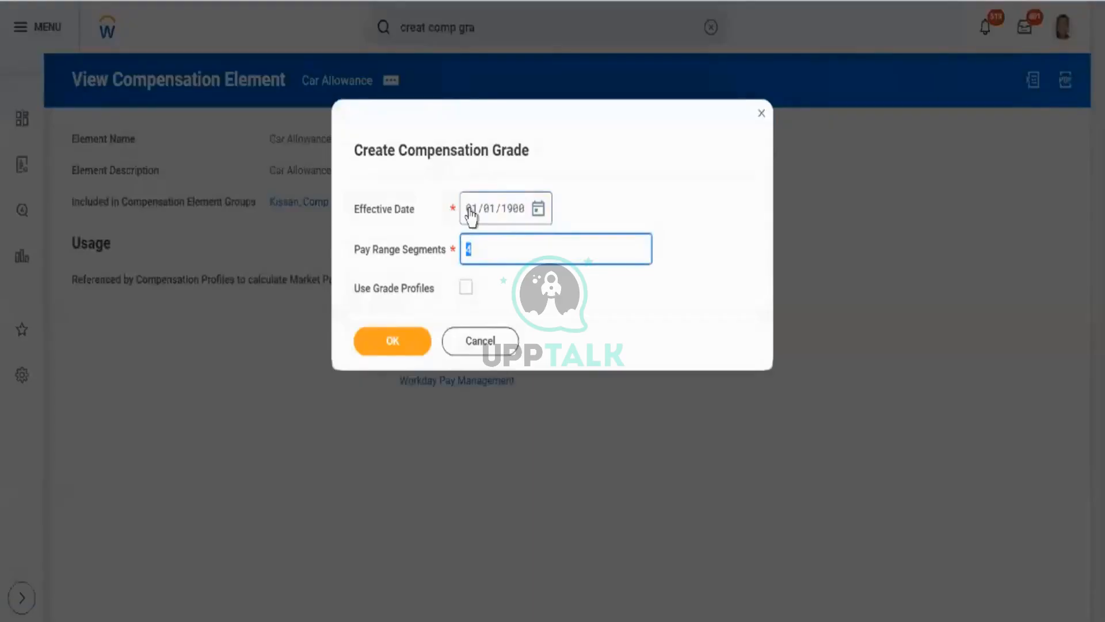
pyautogui.write('1')
pyautogui.click(384, 344)
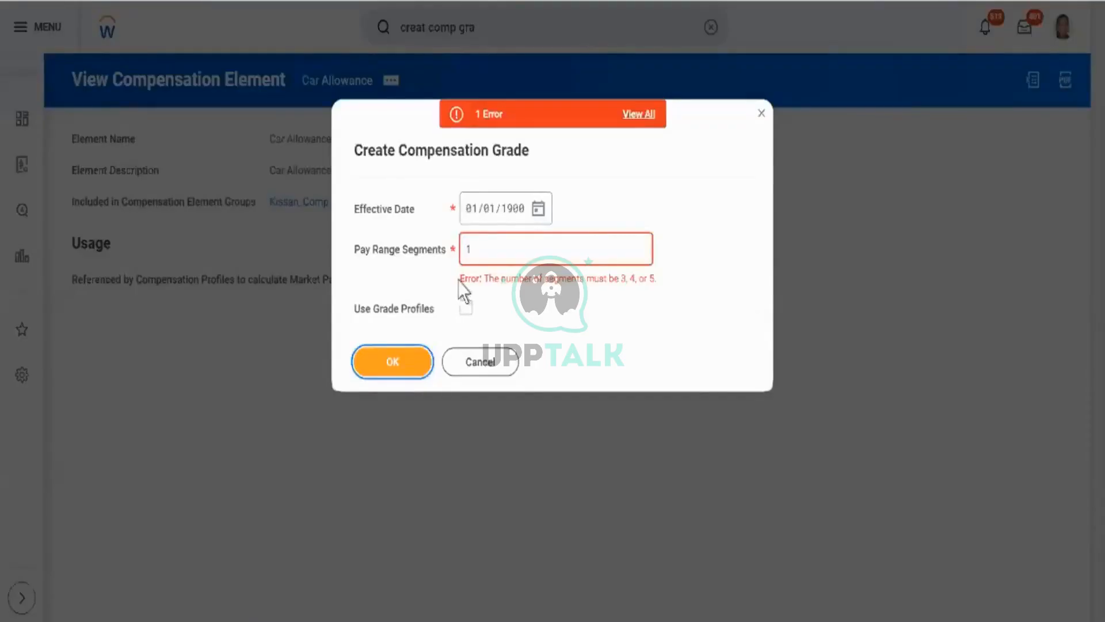
# - Set the pay range segments to 3 and continue to the compensation grade's detail form
pyautogui.click(495, 245)
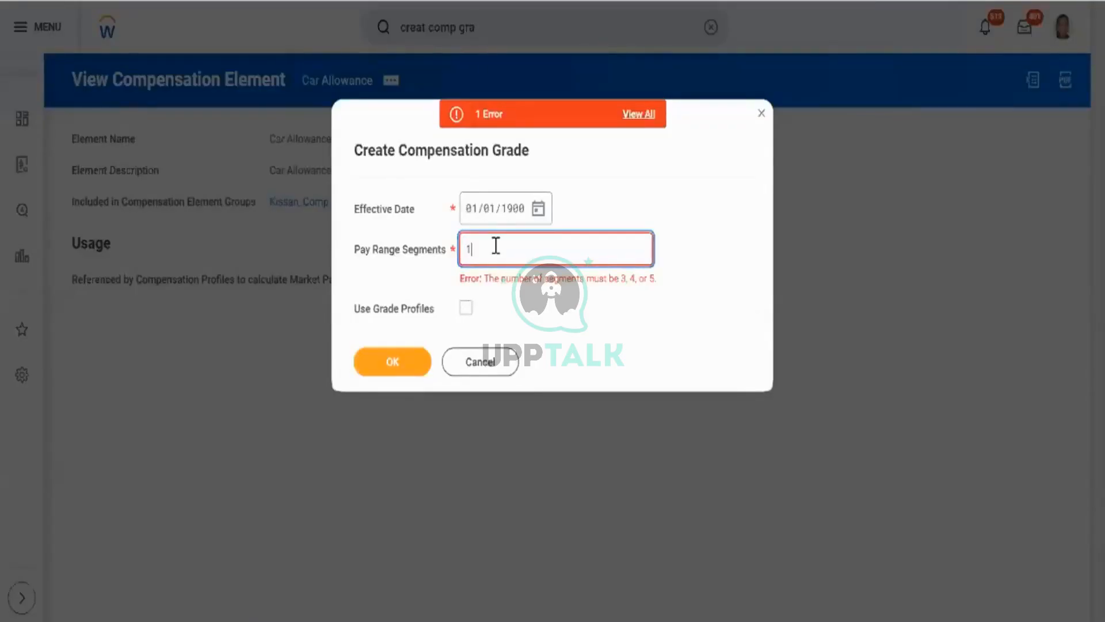
pyautogui.press('BackSpace')
pyautogui.write('2')
pyautogui.write('3')
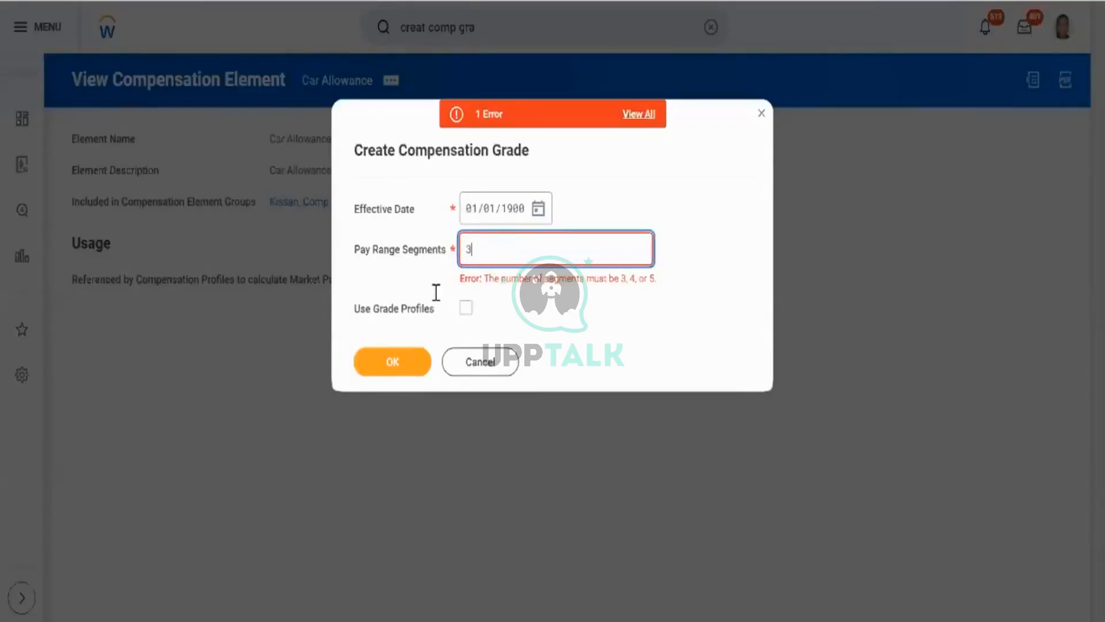
pyautogui.click(373, 368)
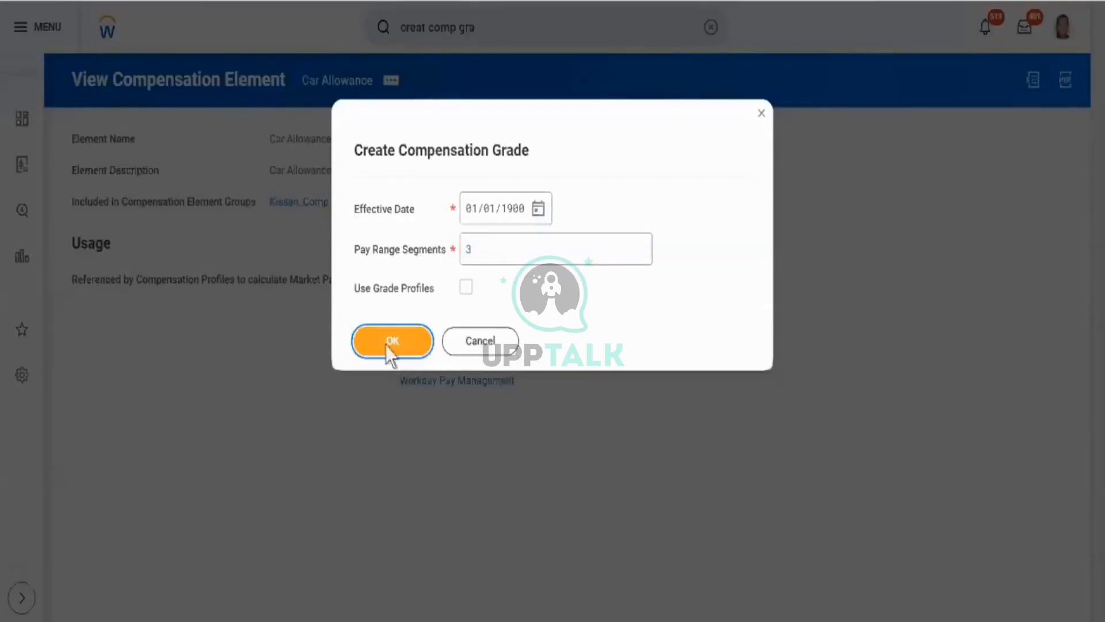
pyautogui.click(390, 341)
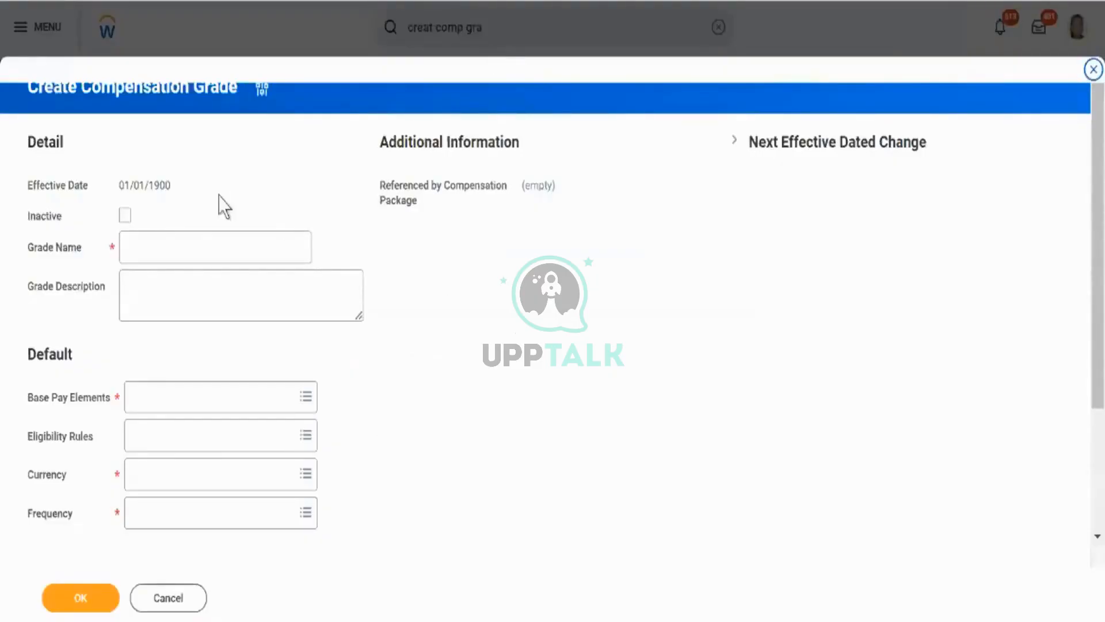
# - Name the compensation grade Car Allowance
pyautogui.click(163, 255)
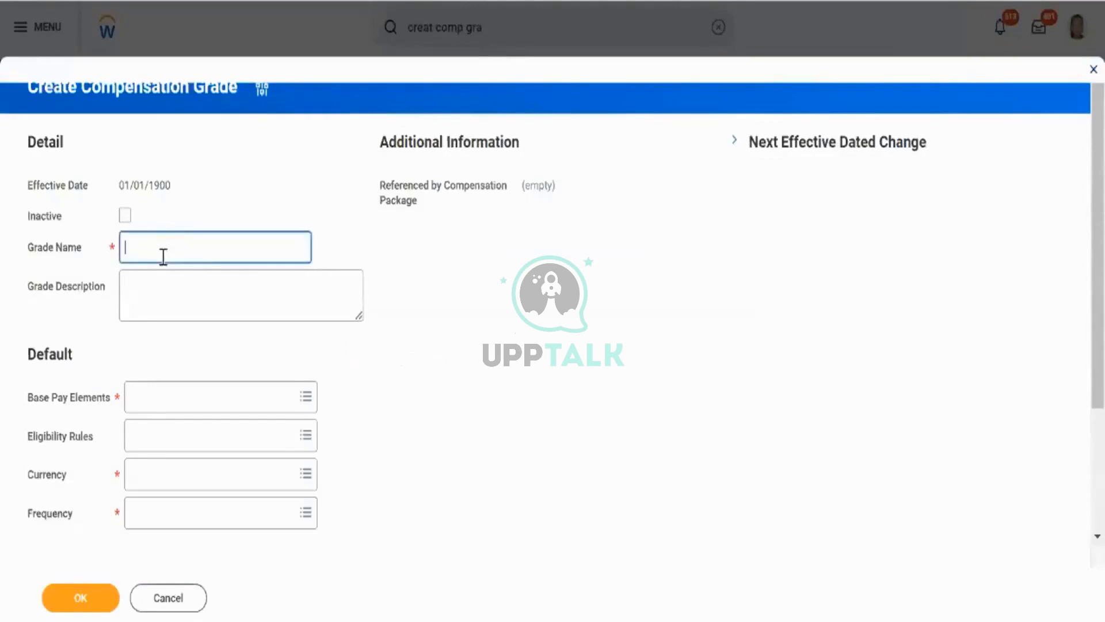
pyautogui.write('CAr')
pyautogui.press('BackSpace')
pyautogui.press('BackSpace')
pyautogui.press('BackSpace')
pyautogui.write('Car Allowance')
# - Search the base pay elements for "car all" and assign the Car Allowance element to the grade
pyautogui.click(217, 396)
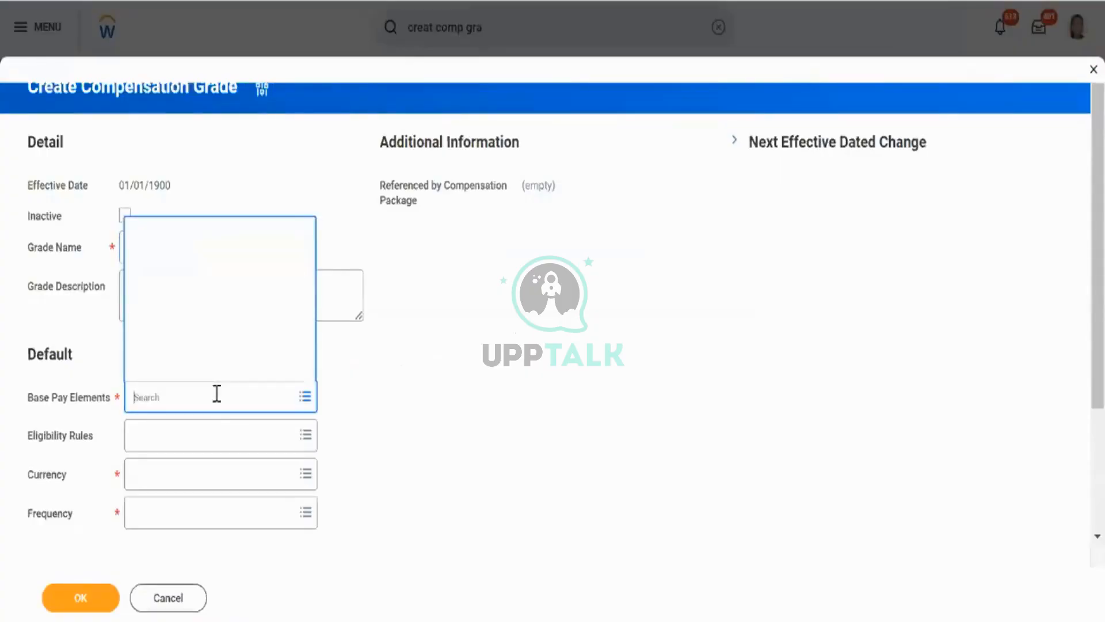
pyautogui.write('car all')
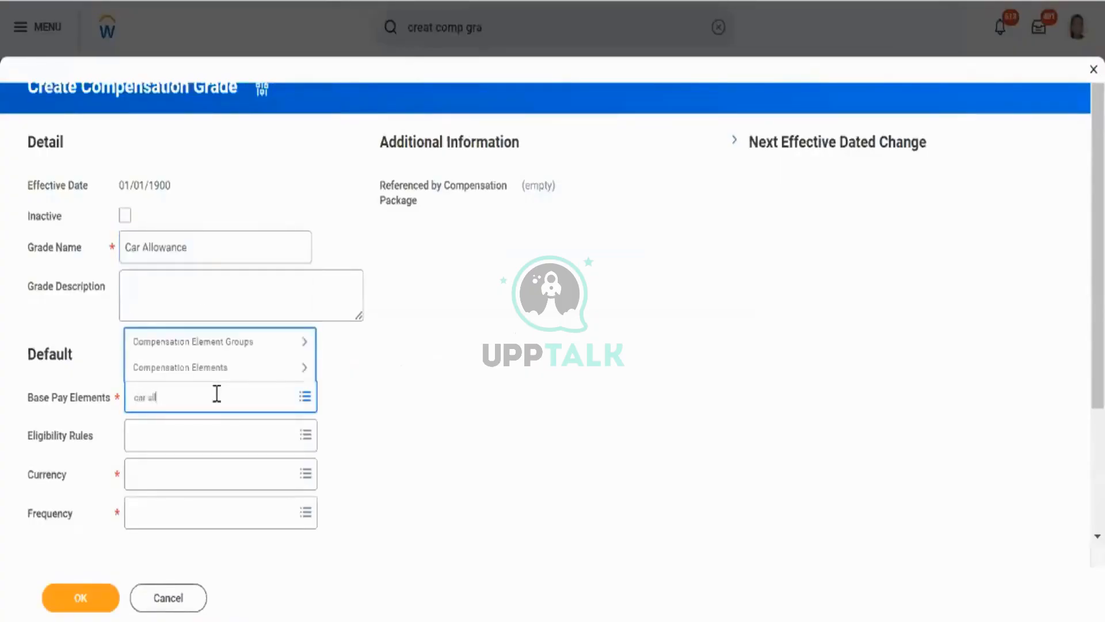
pyautogui.press('Return')
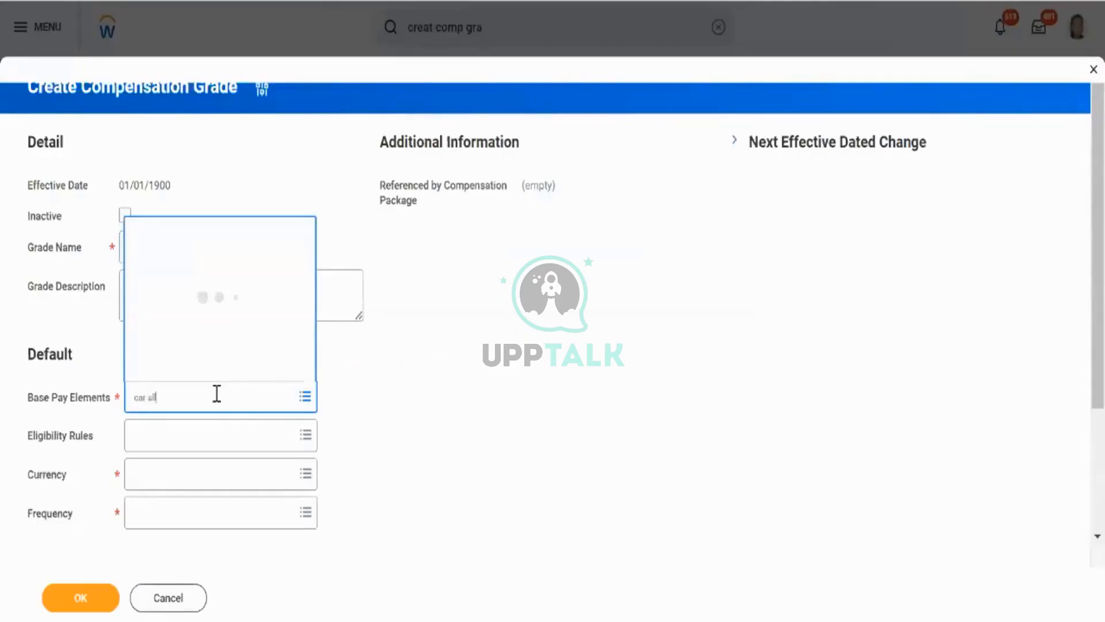
pyautogui.press('Return')
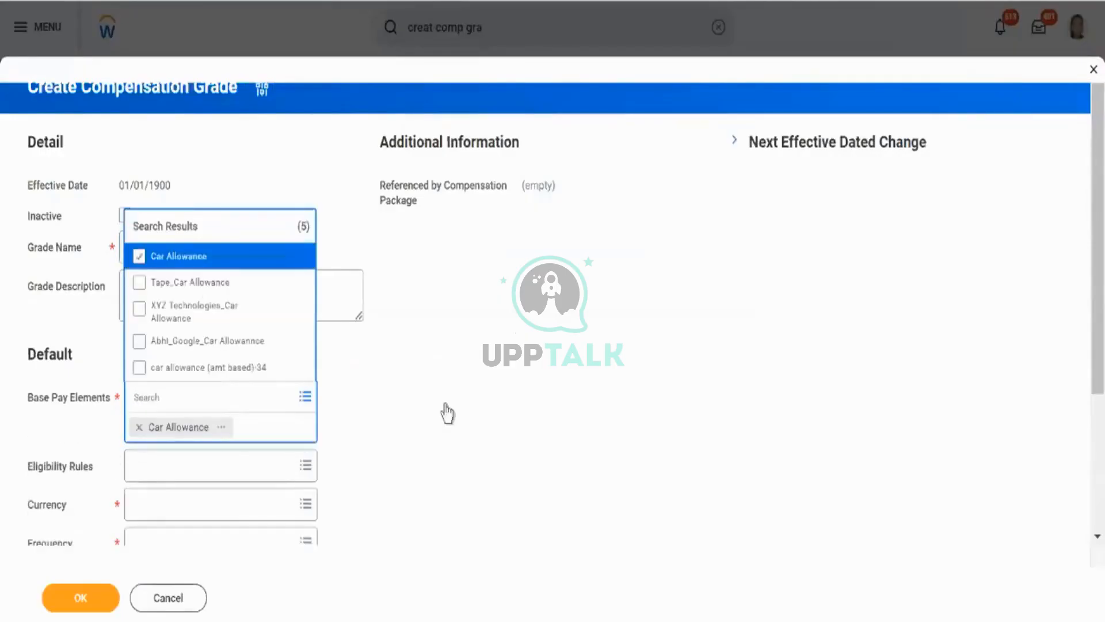
pyautogui.click(446, 413)
# - Set the grade's default currency to USD and its frequency to Monthly
pyautogui.click(238, 474)
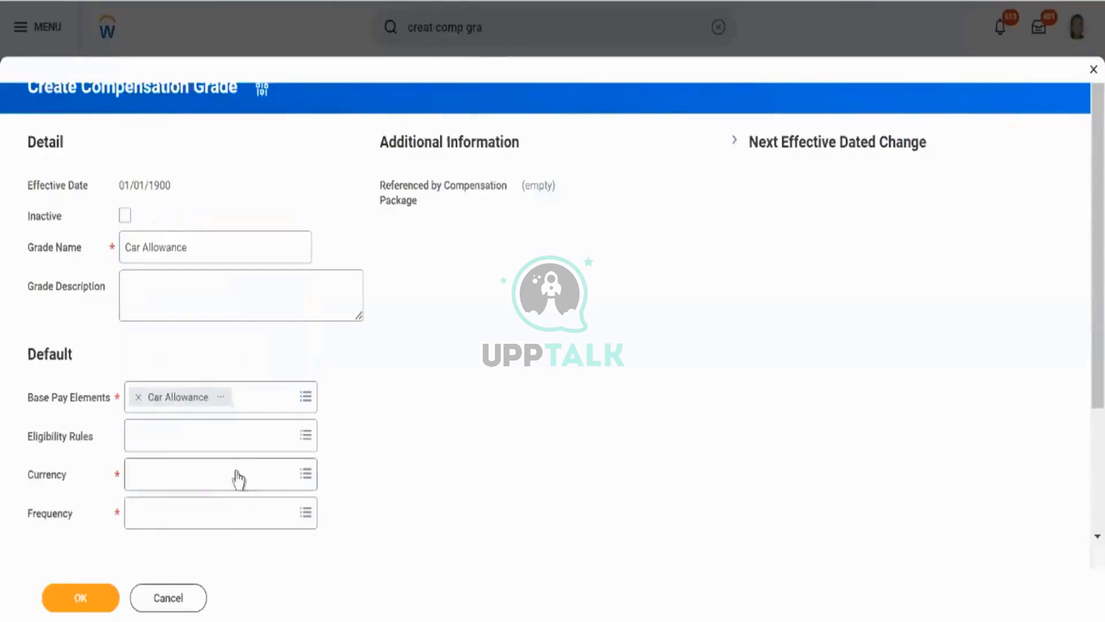
pyautogui.write('usd')
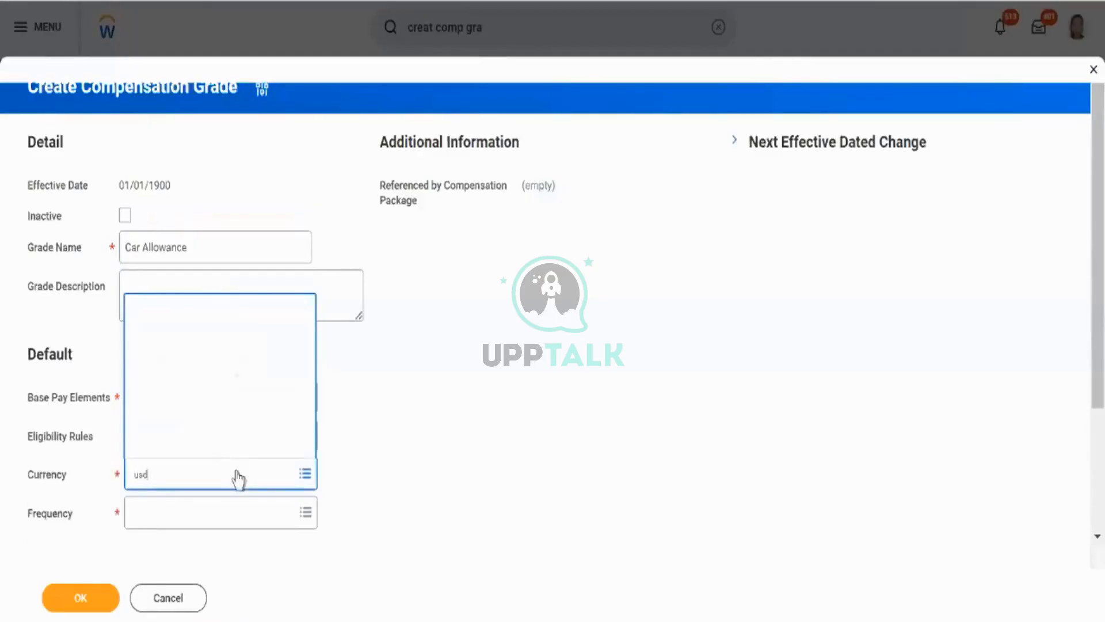
pyautogui.click(221, 513)
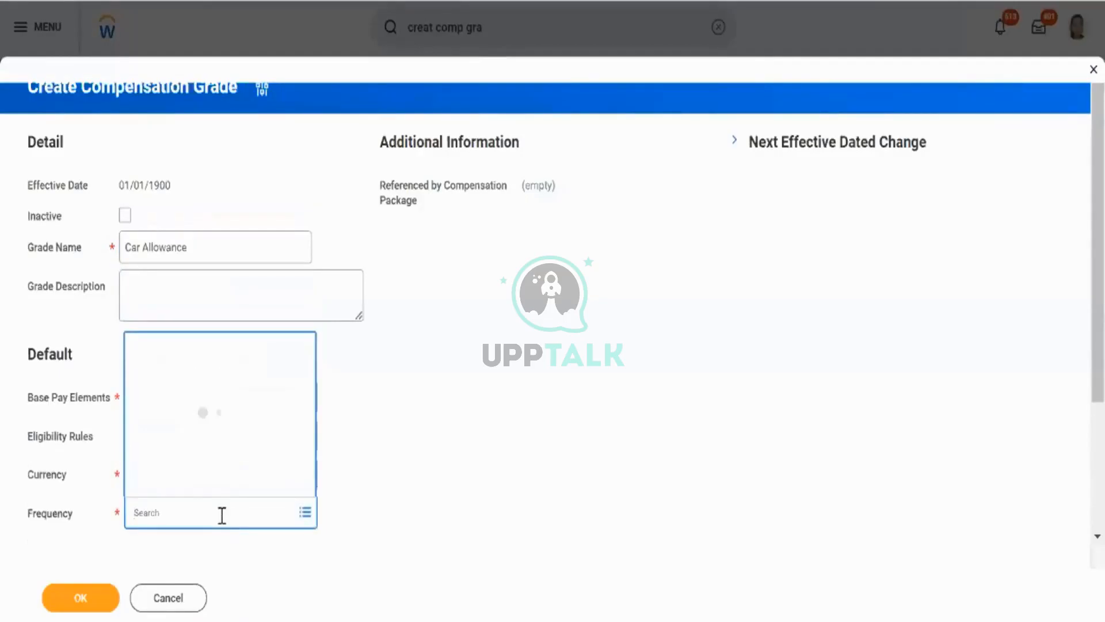
pyautogui.write('month')
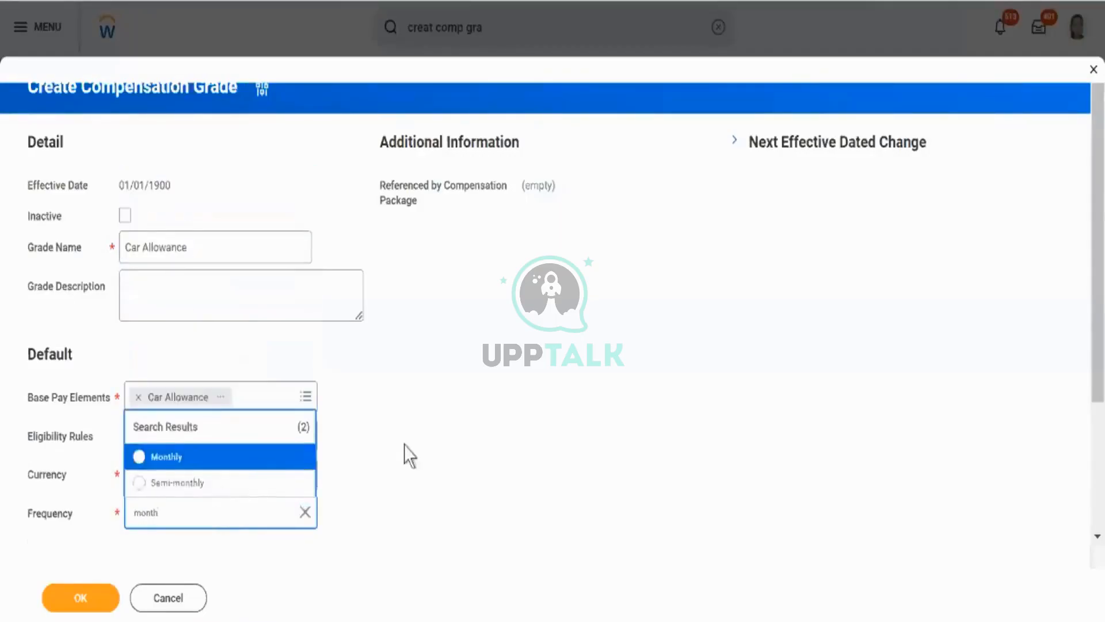
pyautogui.press('Return')
# - Search the pay range row's compensation basis choices for "car all" and "car", and browse all available bases without changing the selection
pyautogui.scroll(-3, 407, 454)
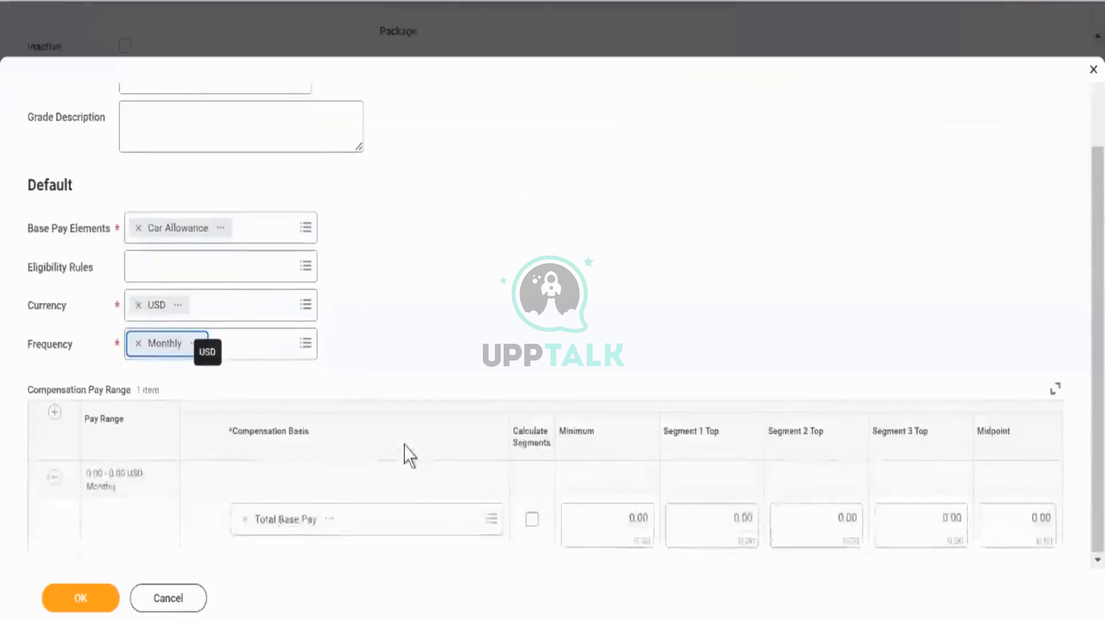
pyautogui.click(350, 518)
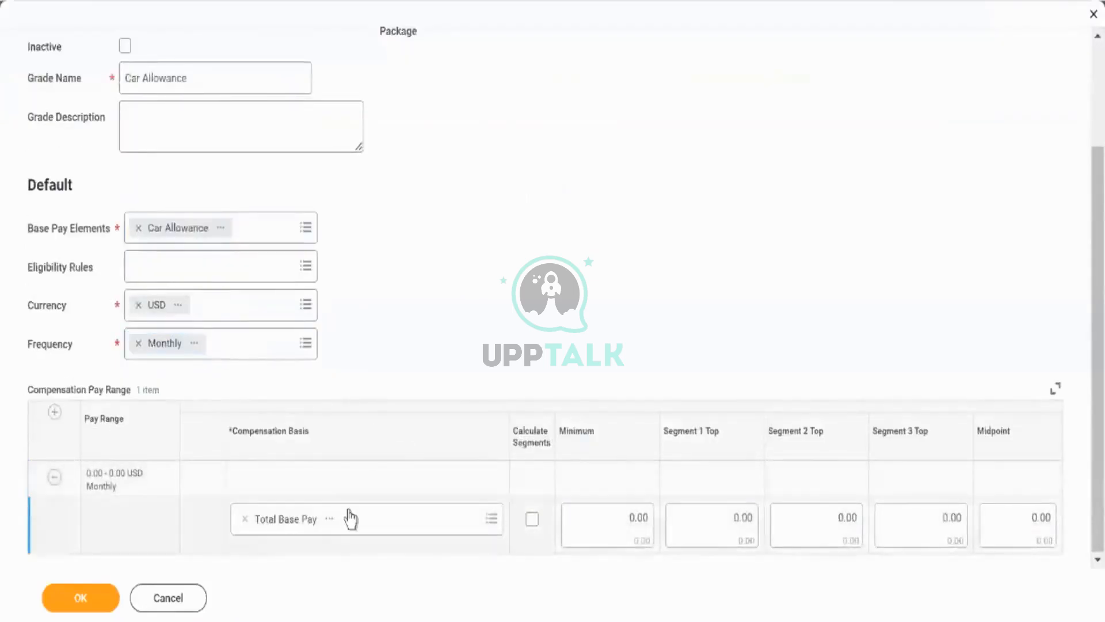
pyautogui.click(350, 518)
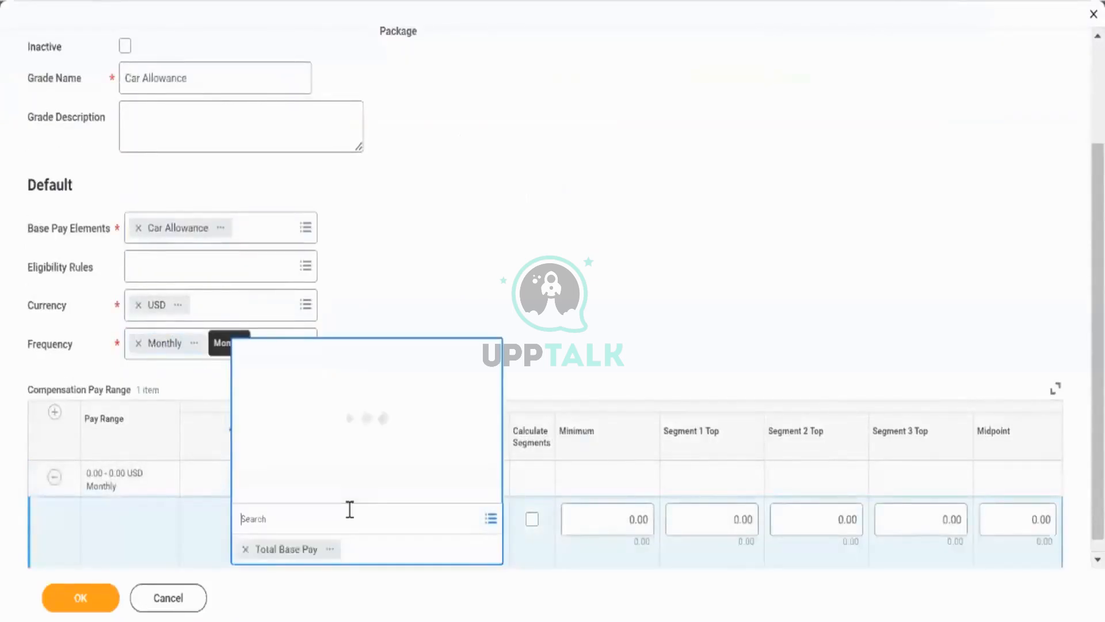
pyautogui.write('car all')
pyautogui.press('Return')
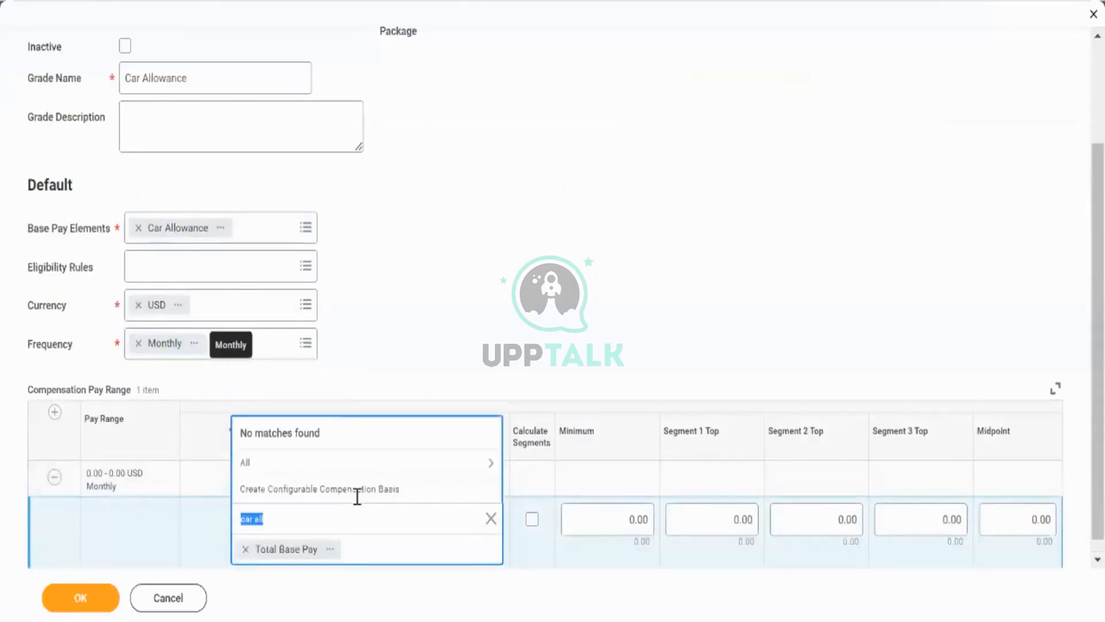
pyautogui.write('car')
pyautogui.click(445, 470)
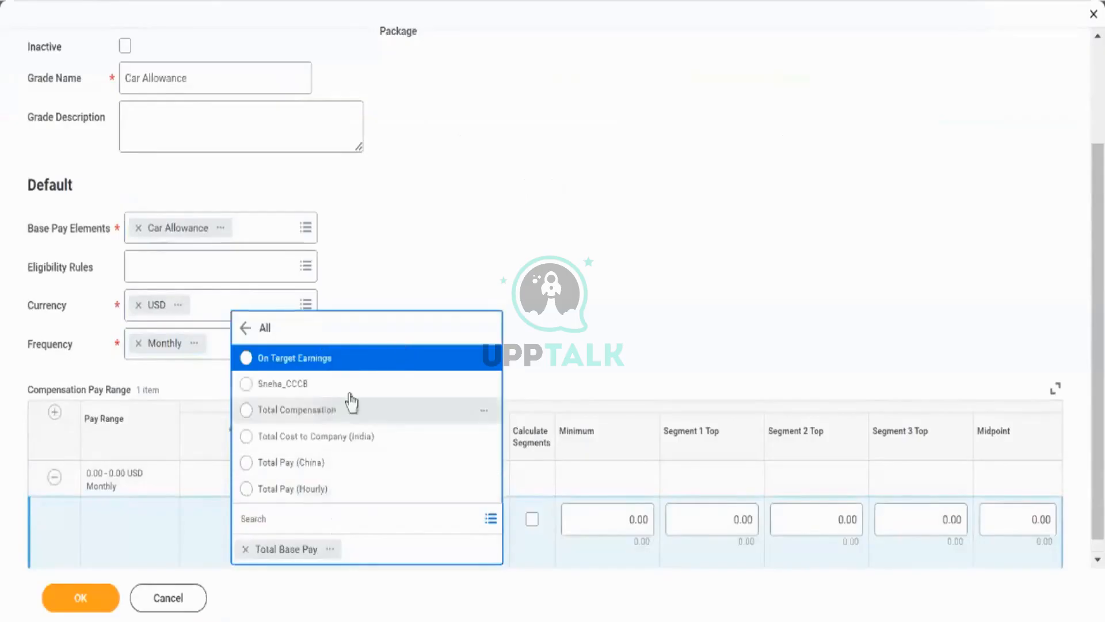
pyautogui.click(454, 237)
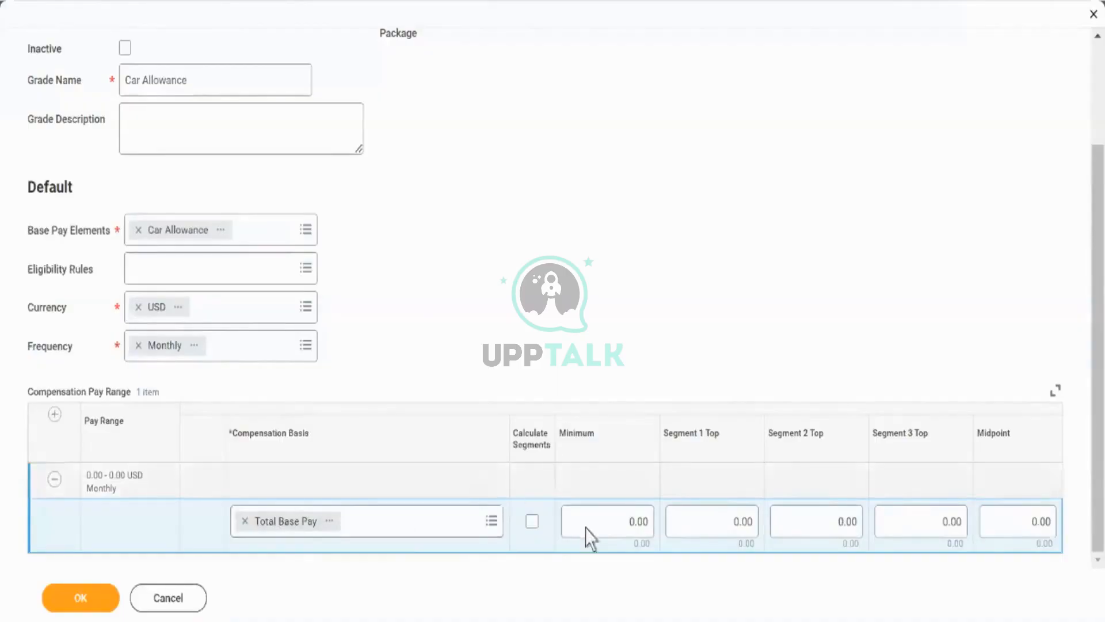
# - Set the pay range's Minimum, Segment 1 Top and Segment 2 Top to 100
pyautogui.click(626, 529)
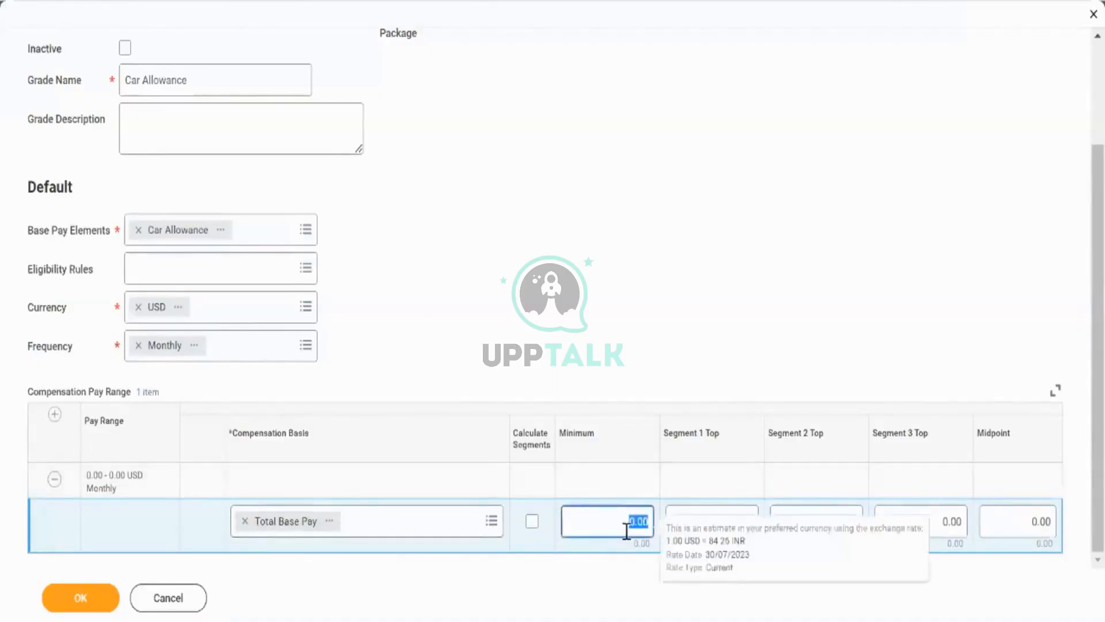
pyautogui.write('1')
pyautogui.click(708, 346)
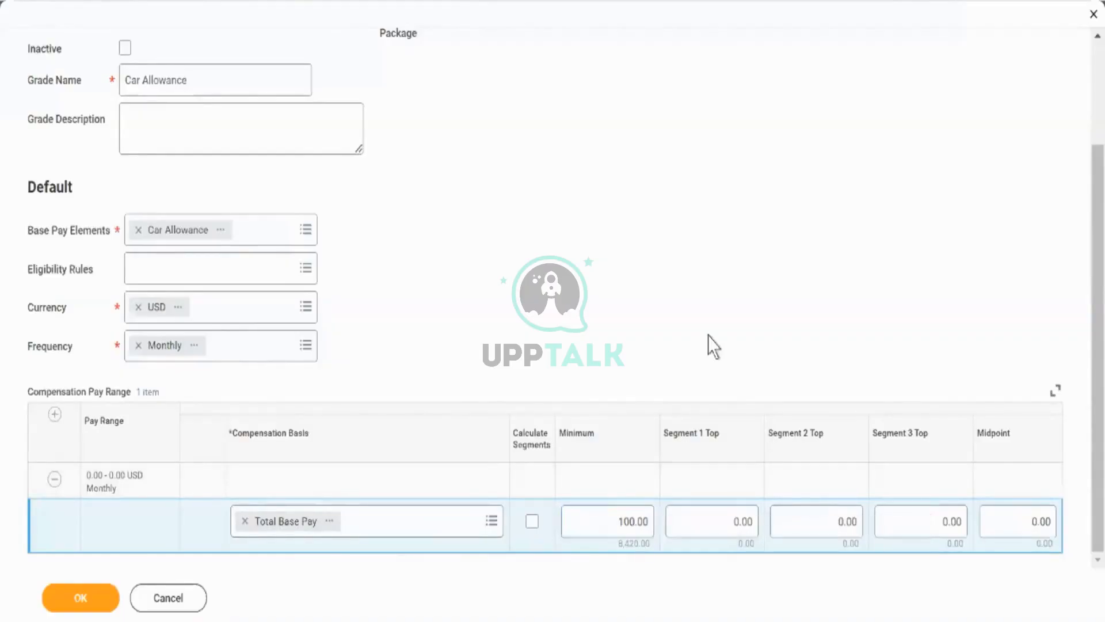
pyautogui.click(1009, 520)
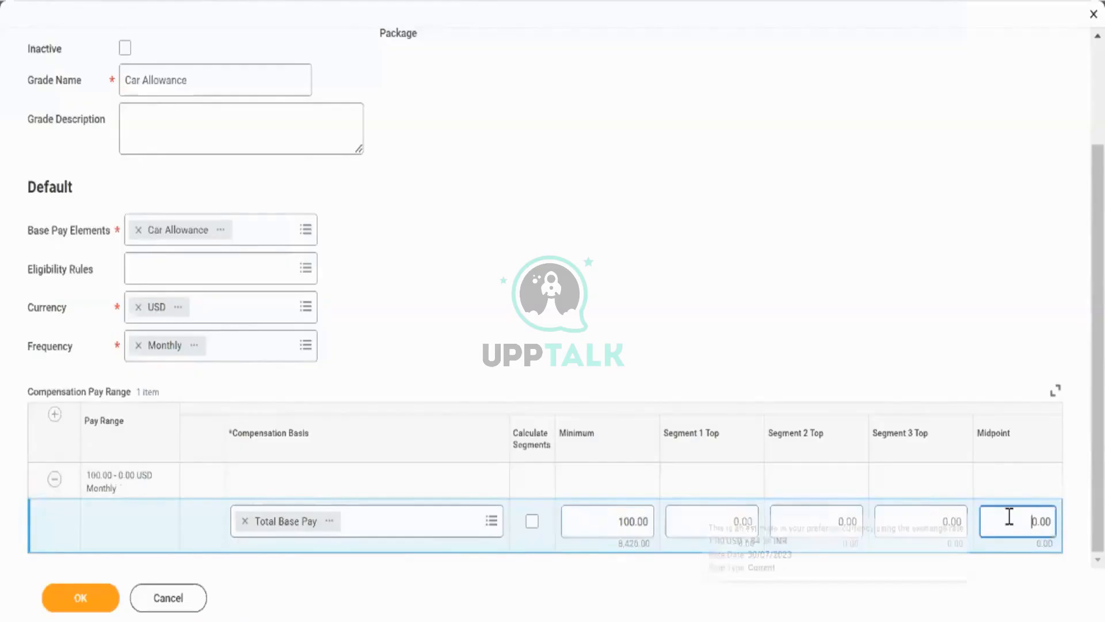
pyautogui.click(716, 522)
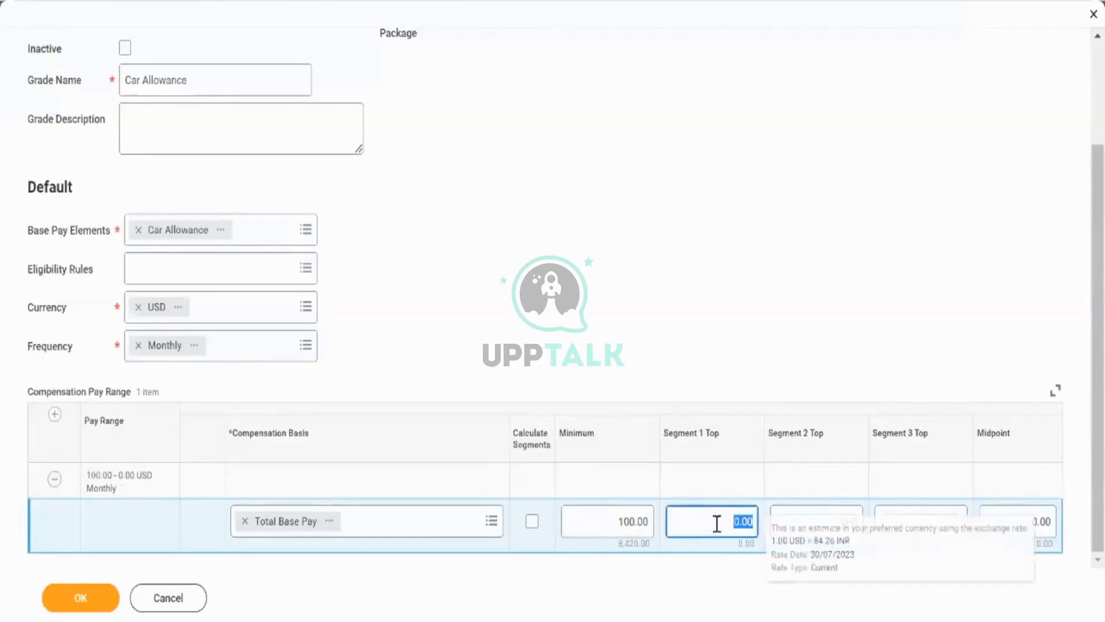
pyautogui.write('100')
pyautogui.press('Tab')
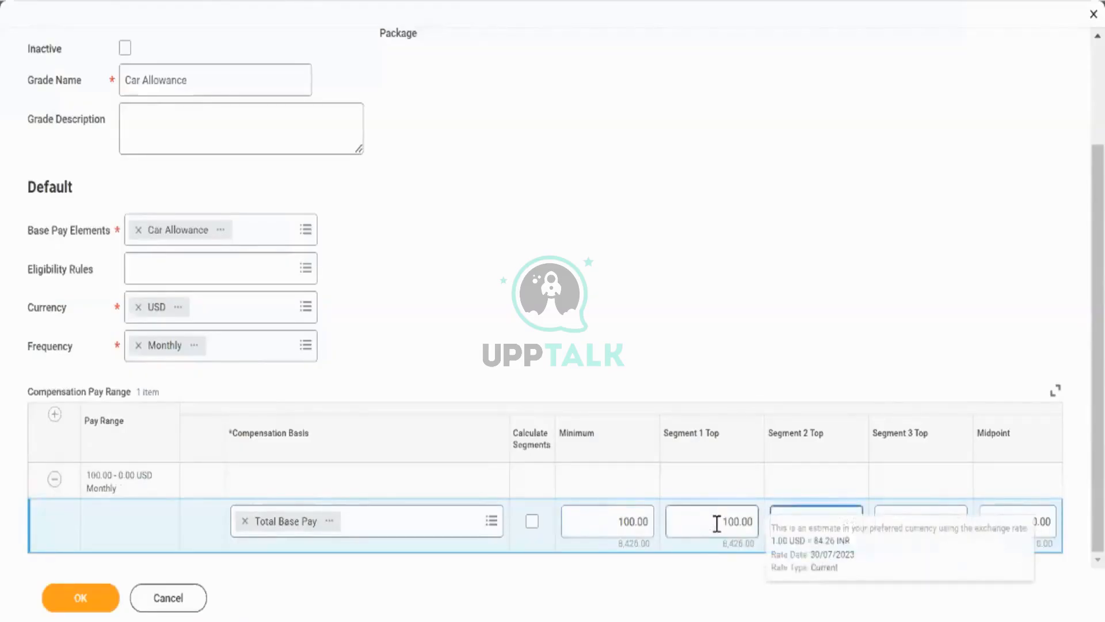
pyautogui.press('Tab')
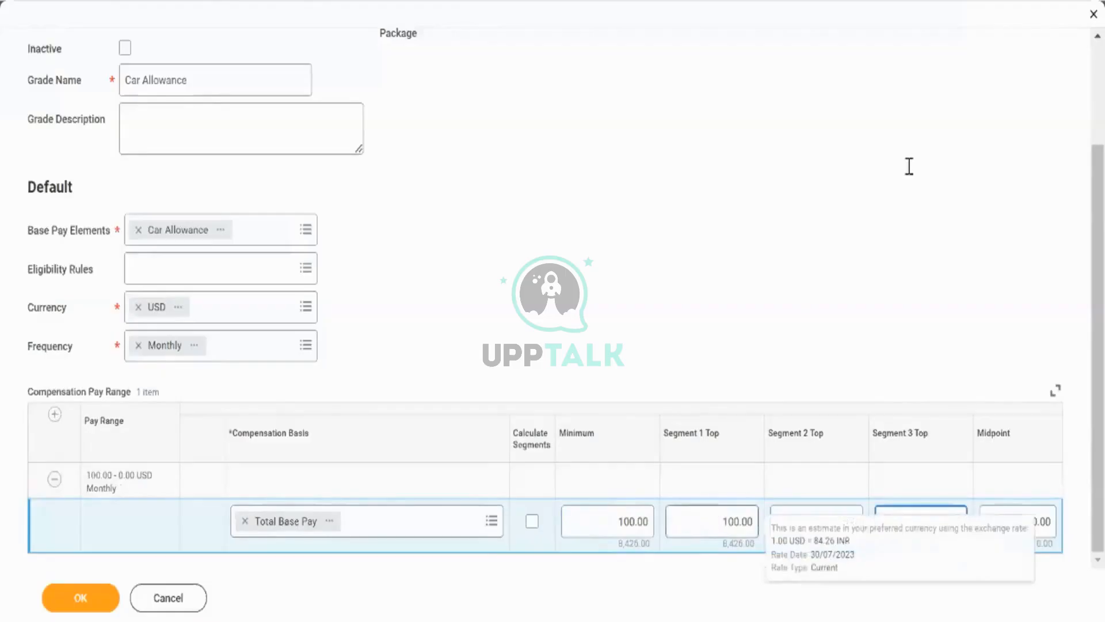
# - Set the pay range's Segment 3 Top and Midpoint to 100 and submit the new compensation grade
pyautogui.write('110')
pyautogui.press('Tab')
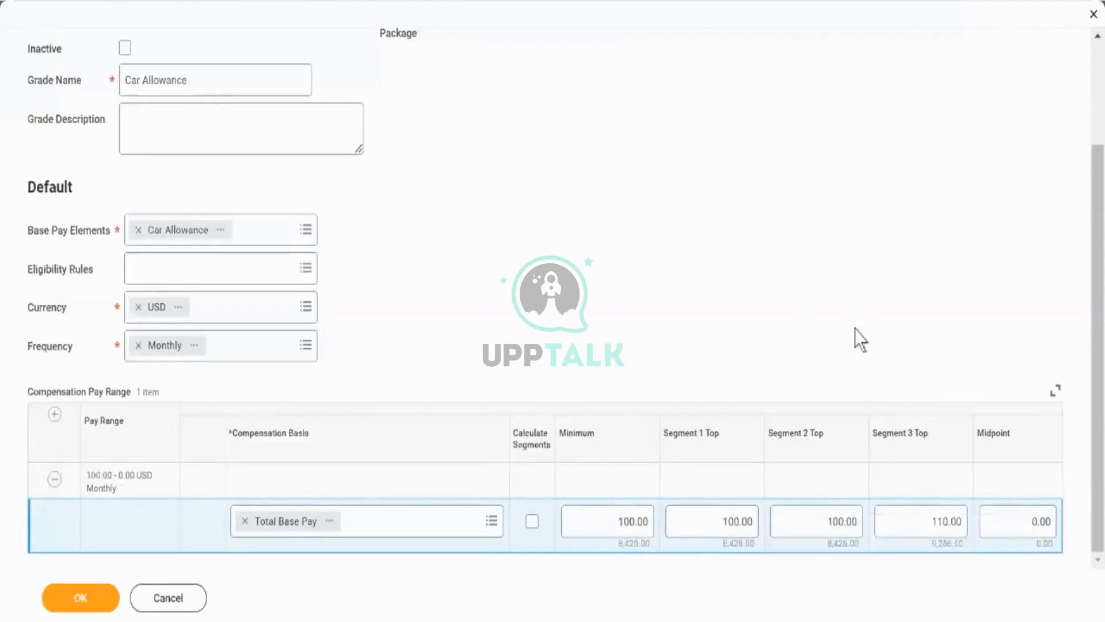
pyautogui.click(916, 520)
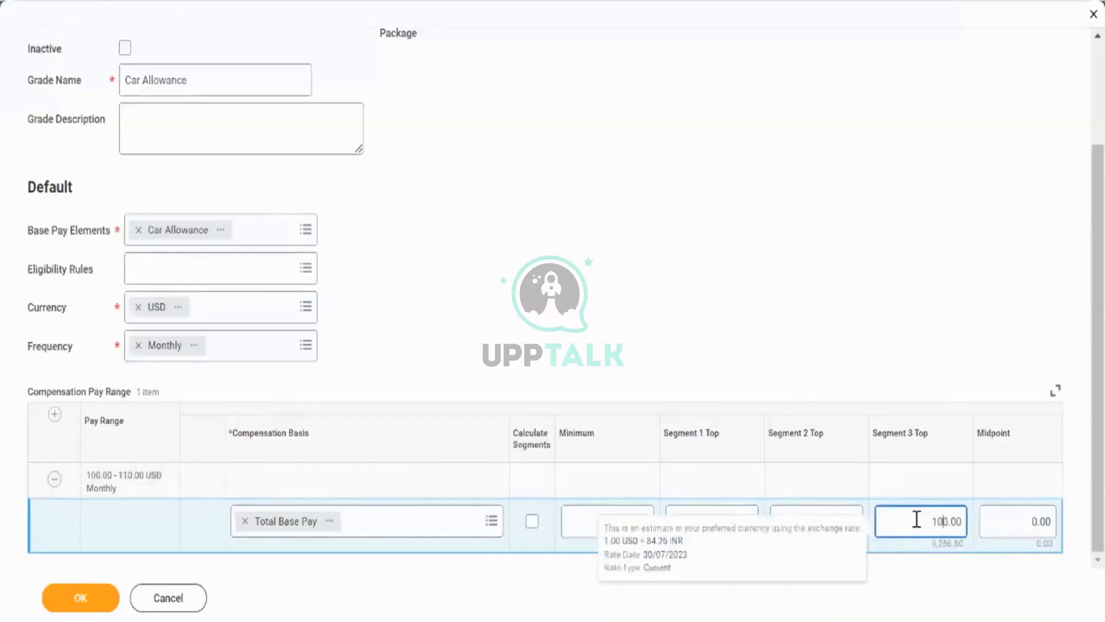
pyautogui.press('Tab')
pyautogui.write('100')
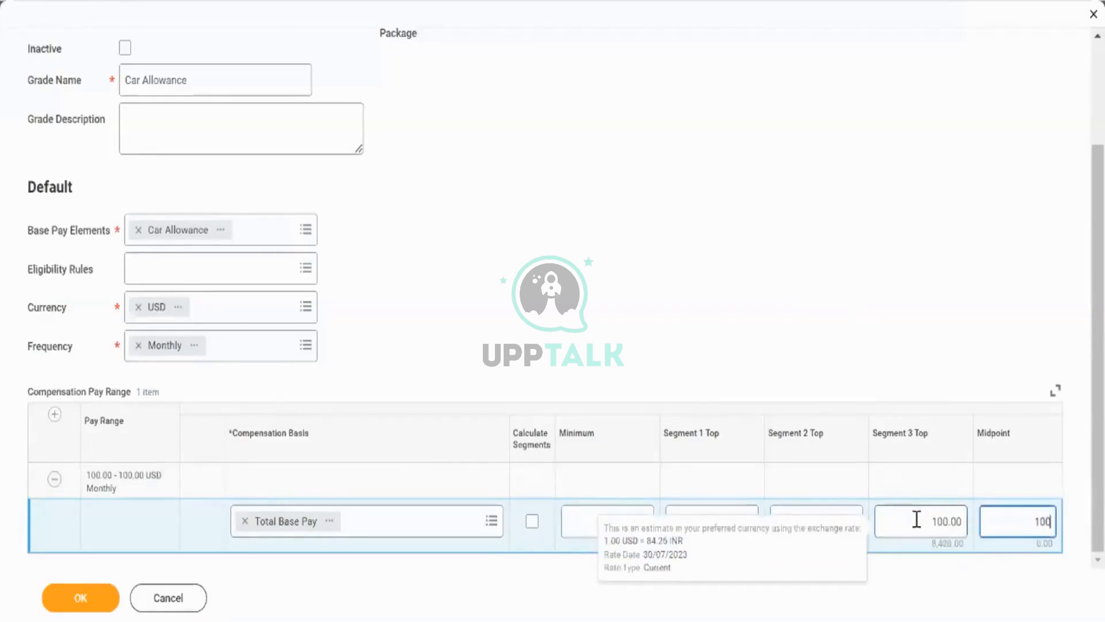
pyautogui.click(907, 331)
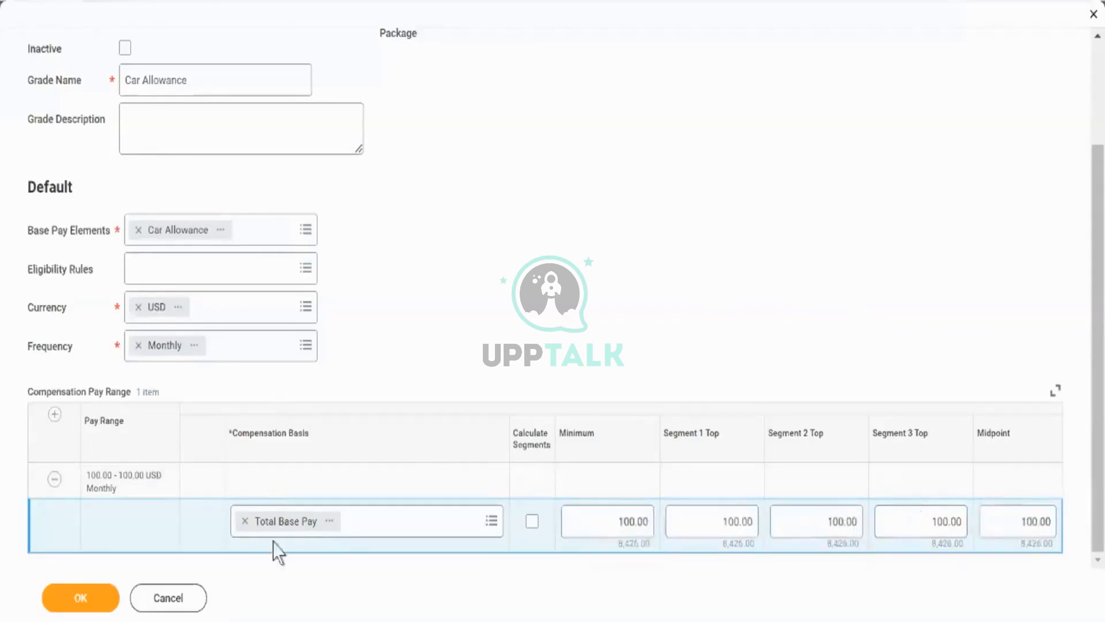
pyautogui.scroll(3, 397, 297)
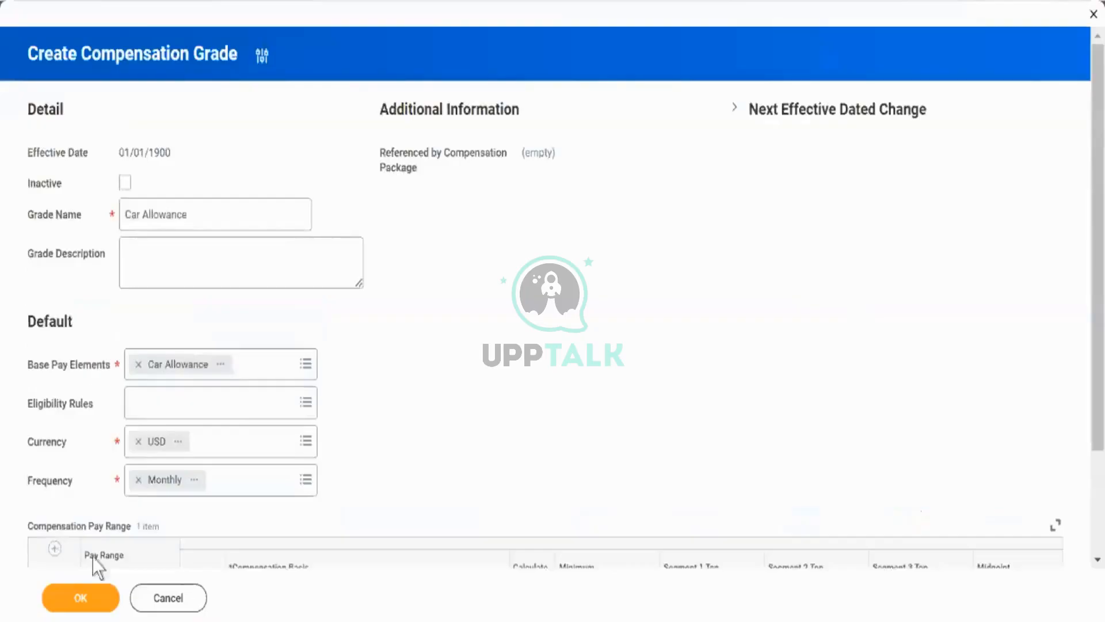
pyautogui.click(80, 603)
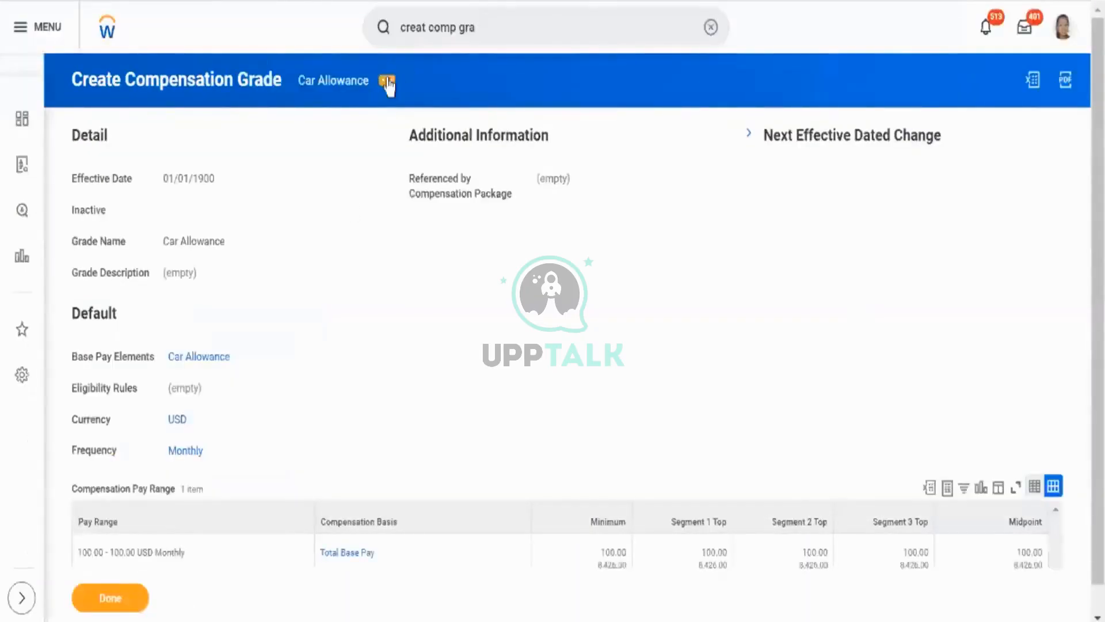
# - Edit the Car Allowance compensation grade, rename it Car Allowance Aryan and save it
pyautogui.click(388, 81)
pyautogui.moveTo(451, 126)
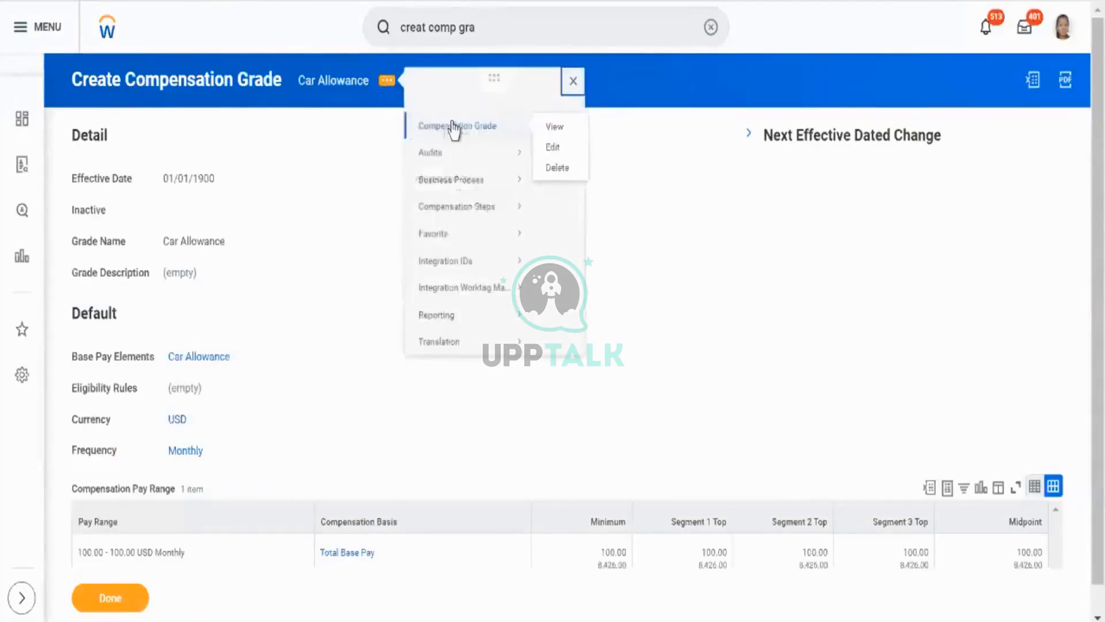
pyautogui.click(553, 148)
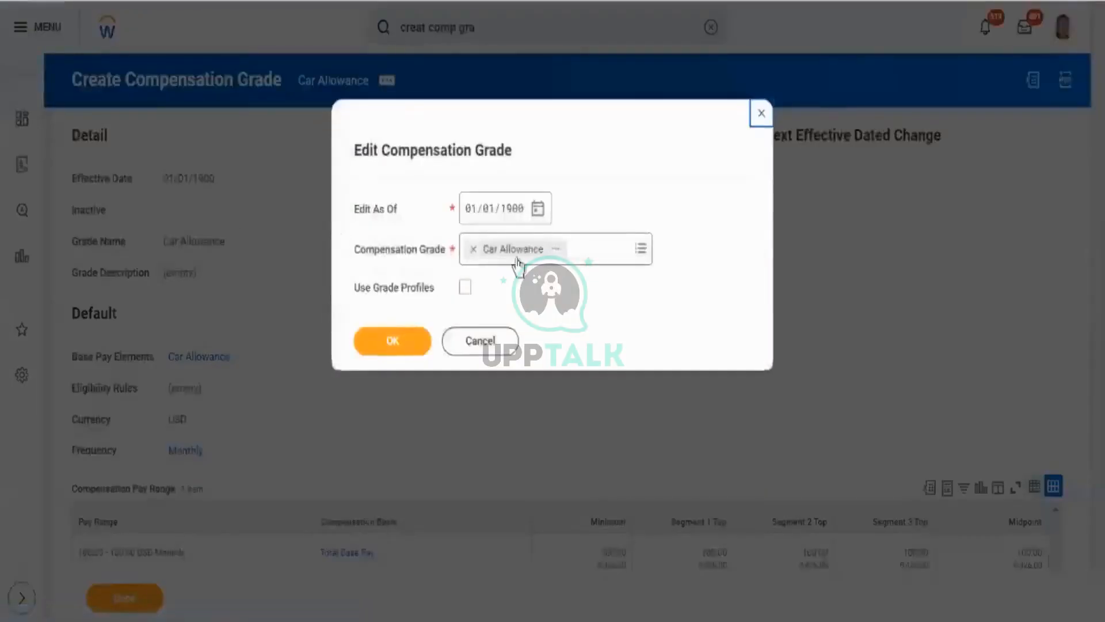
pyautogui.click(401, 340)
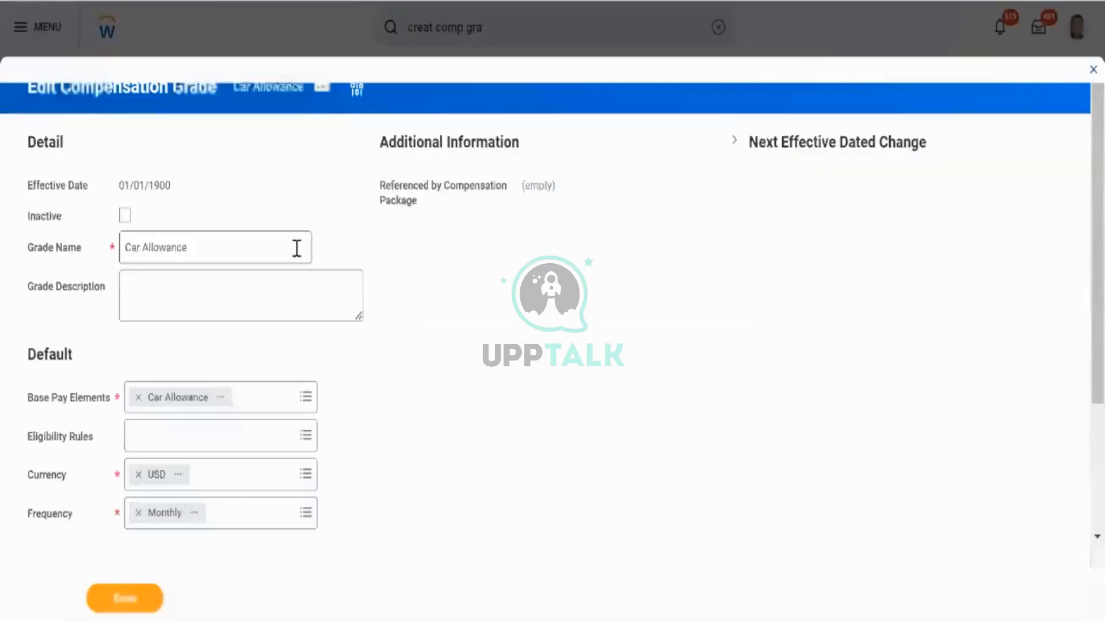
pyautogui.click(292, 247)
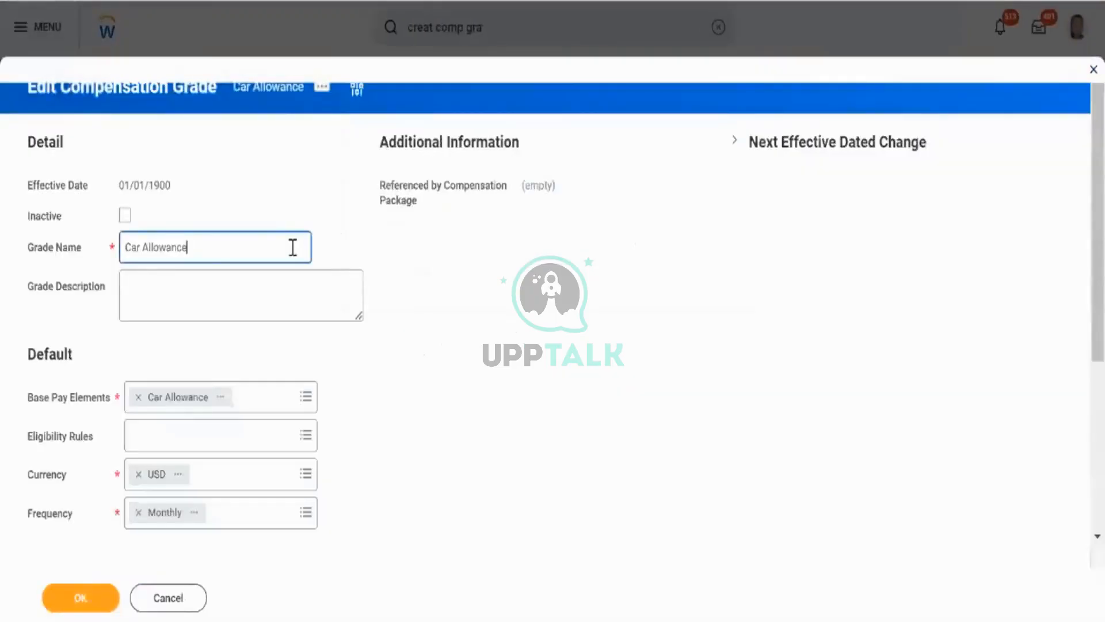
pyautogui.write('Aryan')
pyautogui.press('Return')
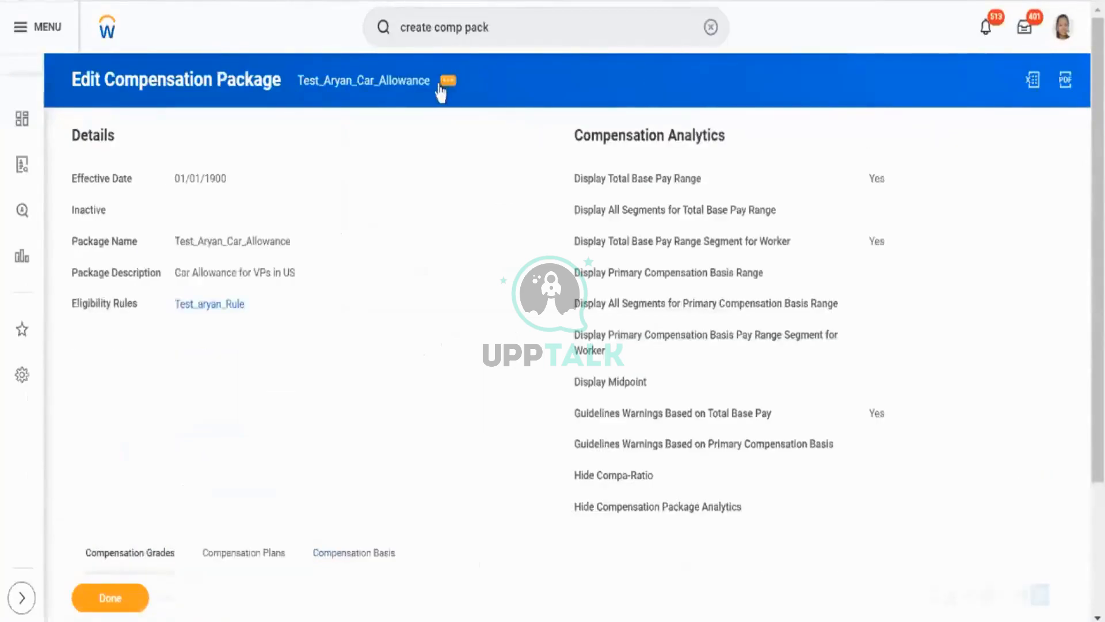
# - Open the Test_Aryan_Car_Allowance compensation package for editing with effective date 01/01/1900
pyautogui.click(446, 82)
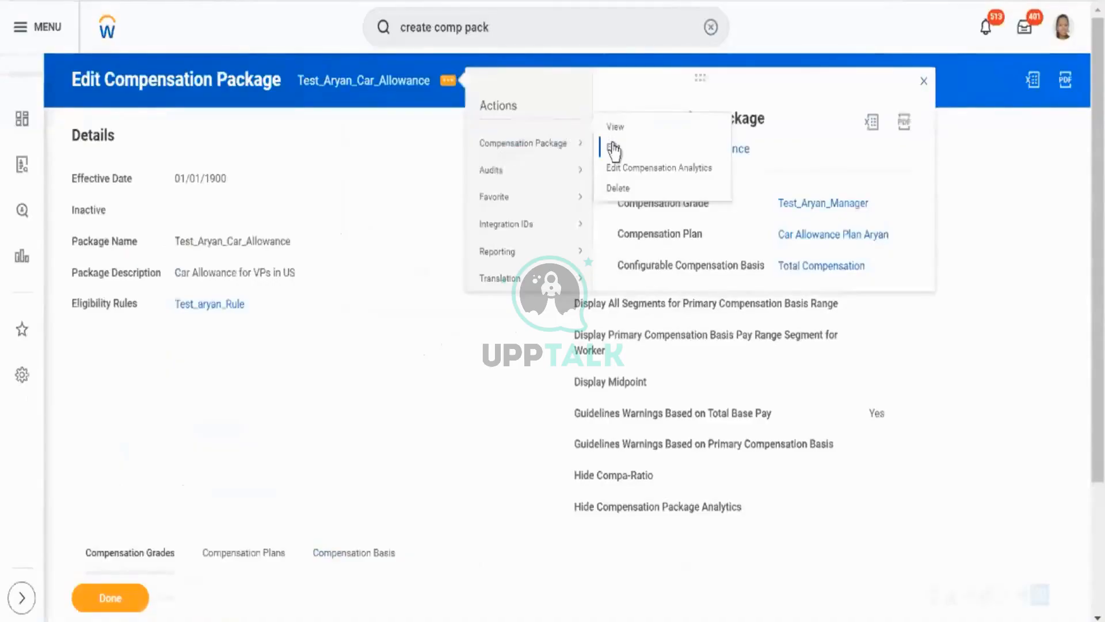
pyautogui.click(614, 151)
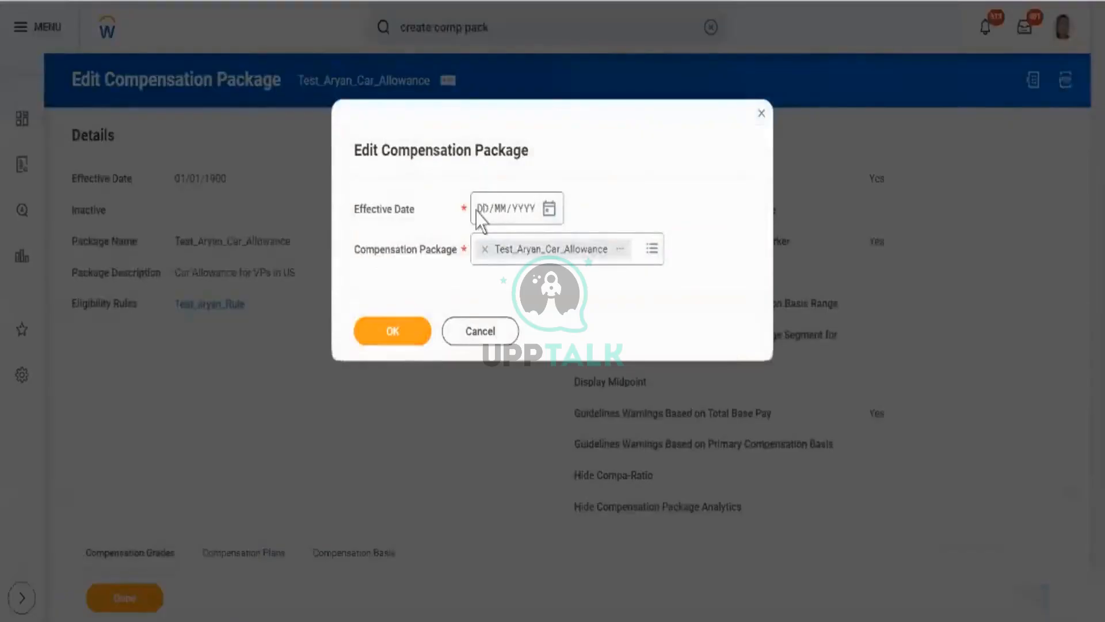
pyautogui.click(479, 225)
pyautogui.write('09101')
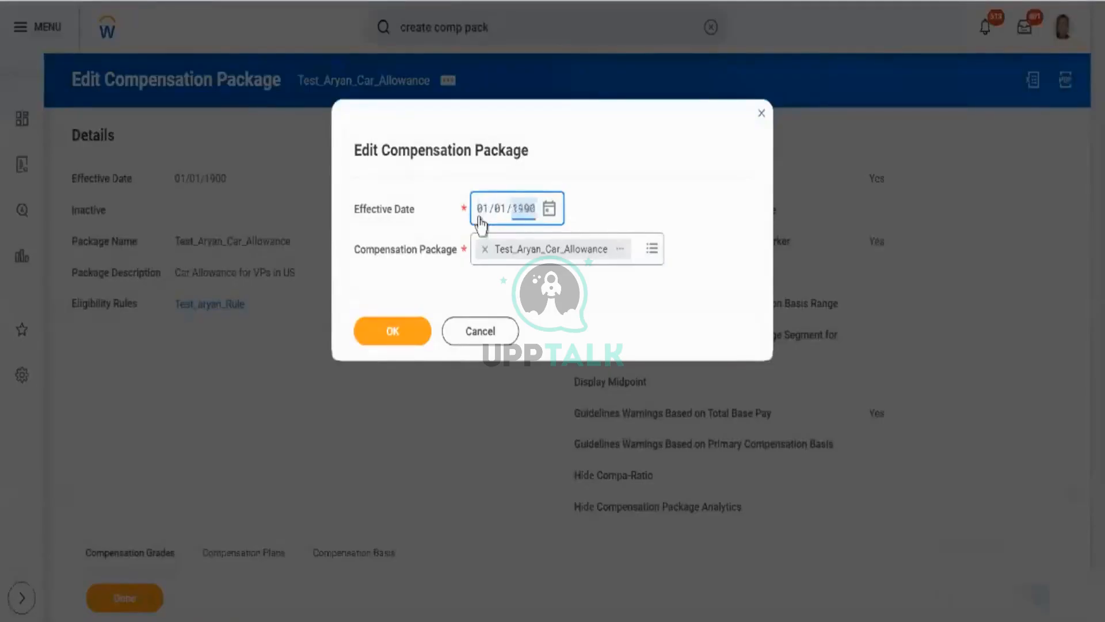
pyautogui.click(403, 338)
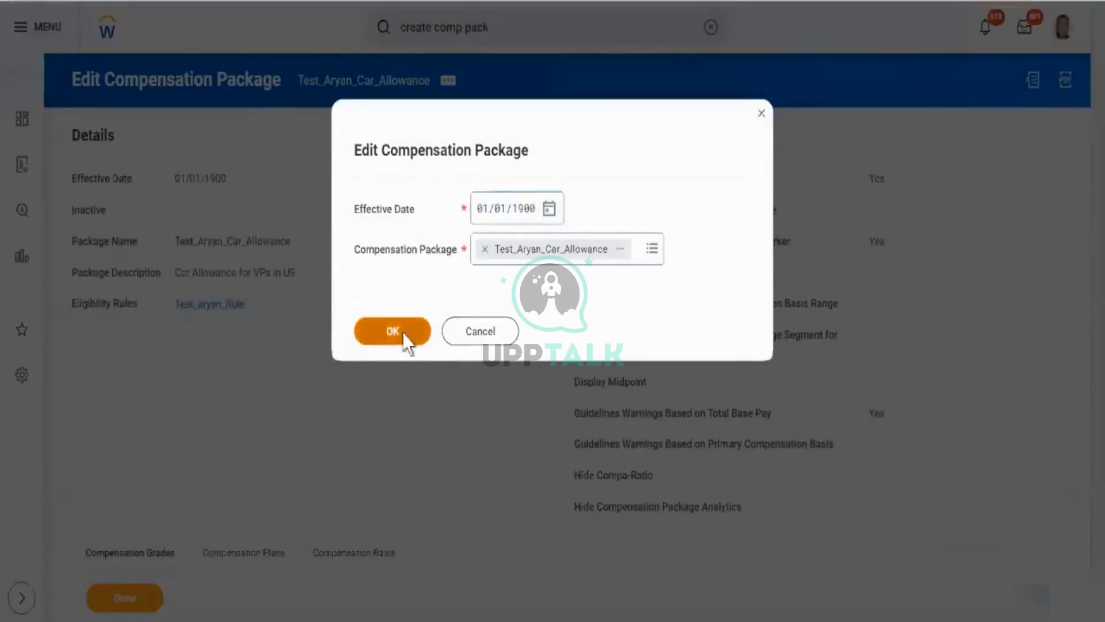
# - Replace the package's Test_Aryan_Manager compensation grade with Car Allowance Aryan and save the package
pyautogui.scroll(-5, 403, 342)
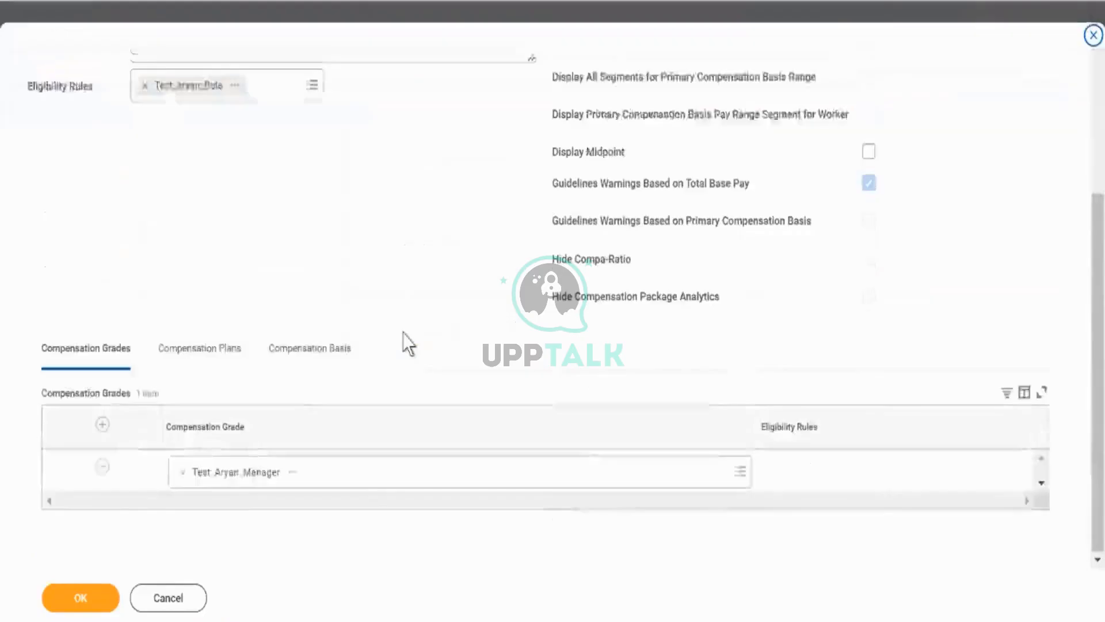
pyautogui.click(183, 472)
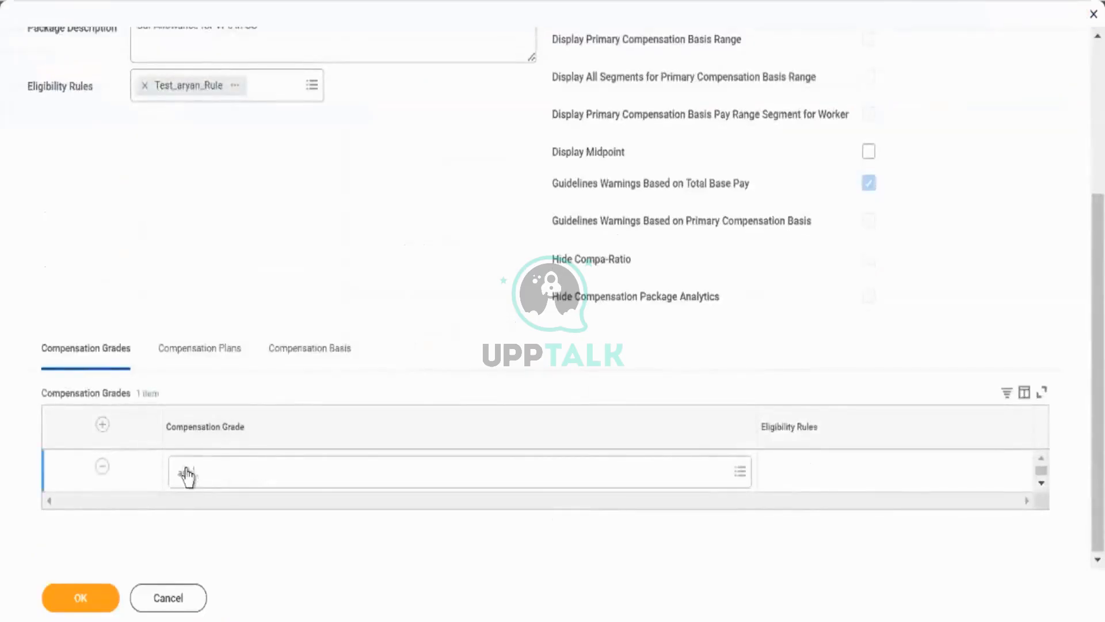
pyautogui.click(235, 481)
pyautogui.press('Return')
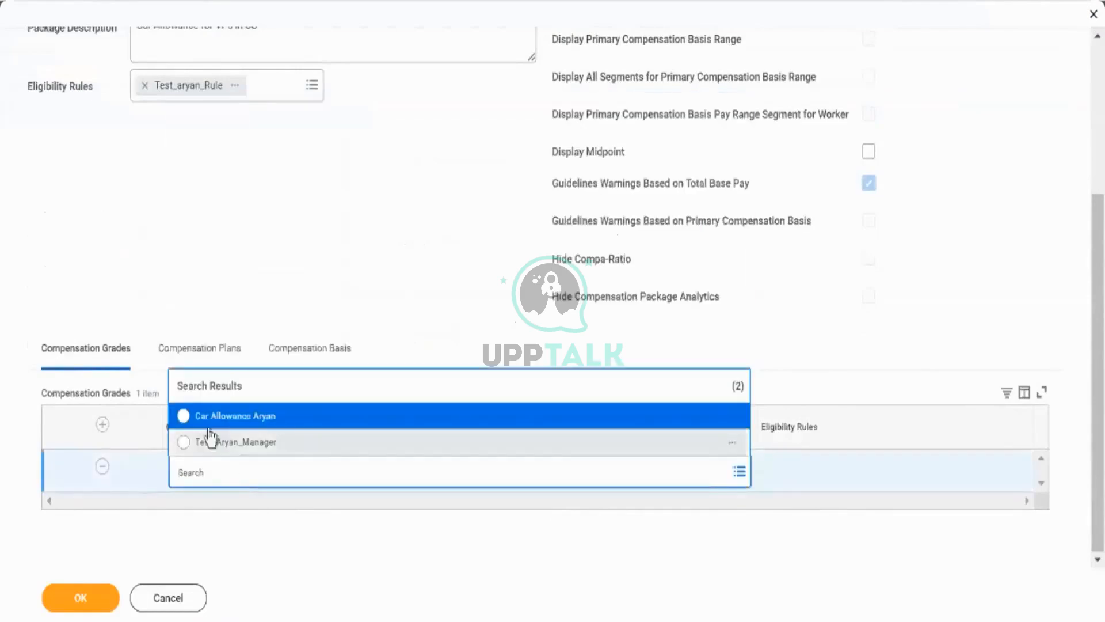
pyautogui.click(203, 417)
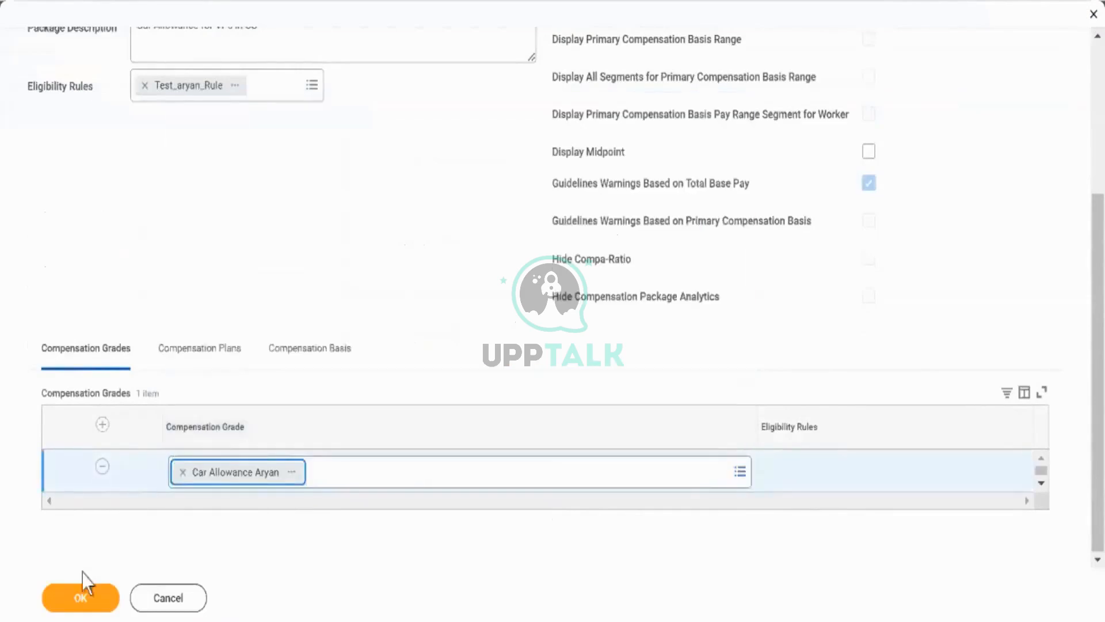
pyautogui.click(89, 599)
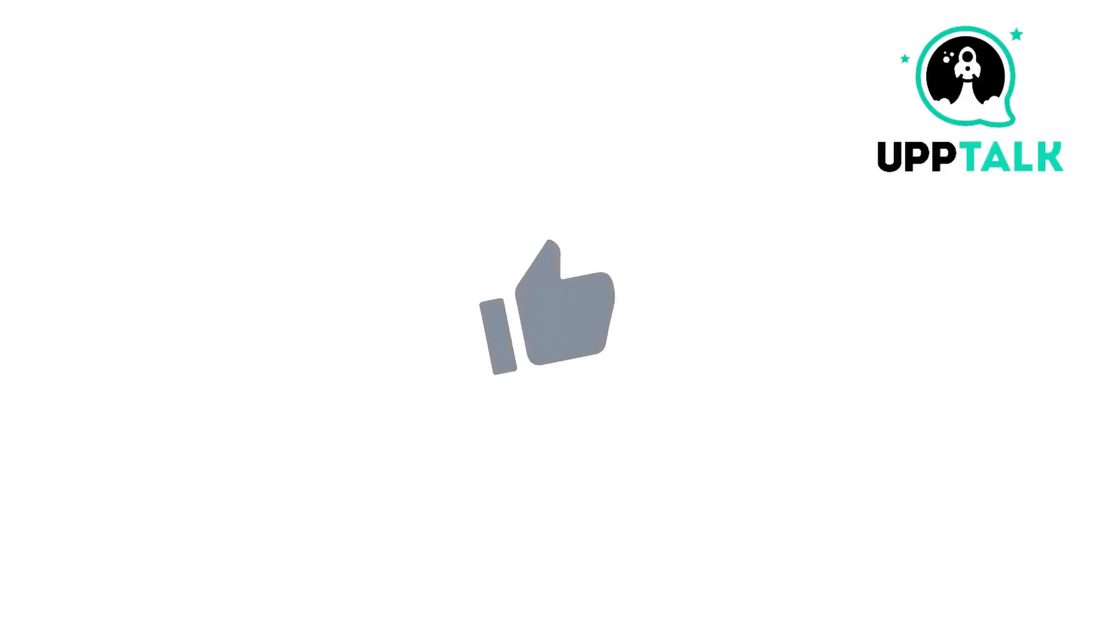